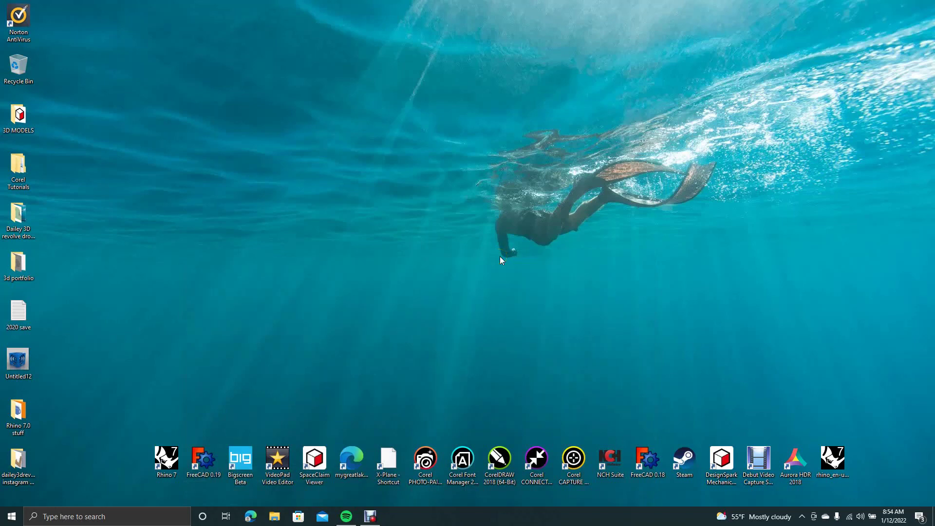
# - Launch DesignSpark Mechanical from its desktop shortcut
pyautogui.click(726, 460)
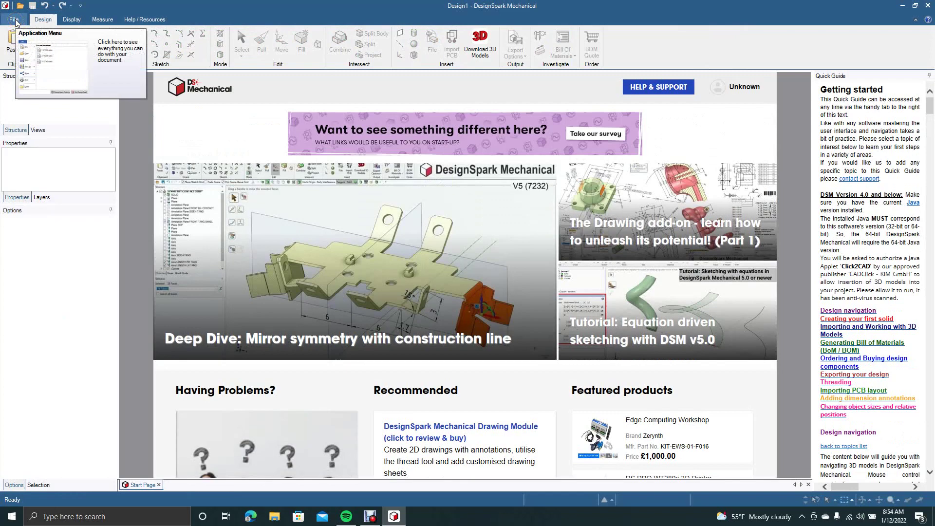
# - Create a new blank design document, Design2
pyautogui.click(15, 20)
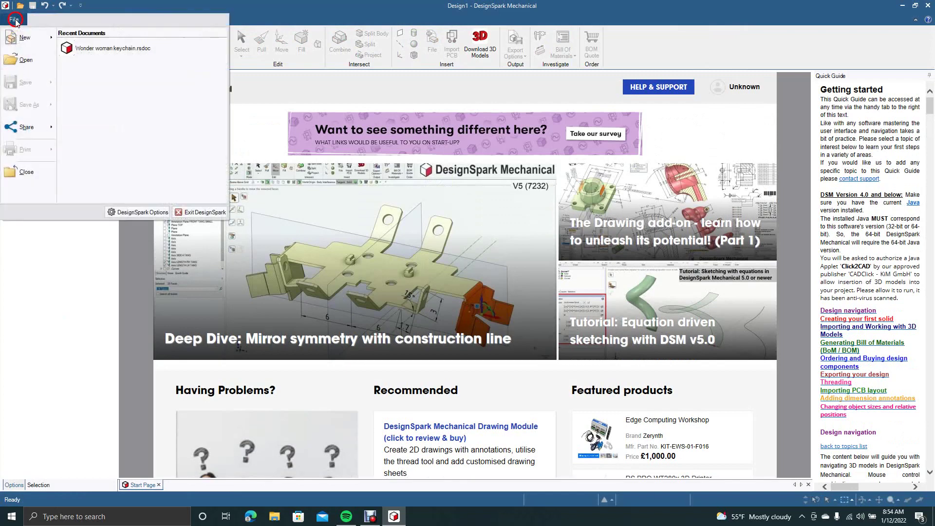
pyautogui.moveTo(22, 37)
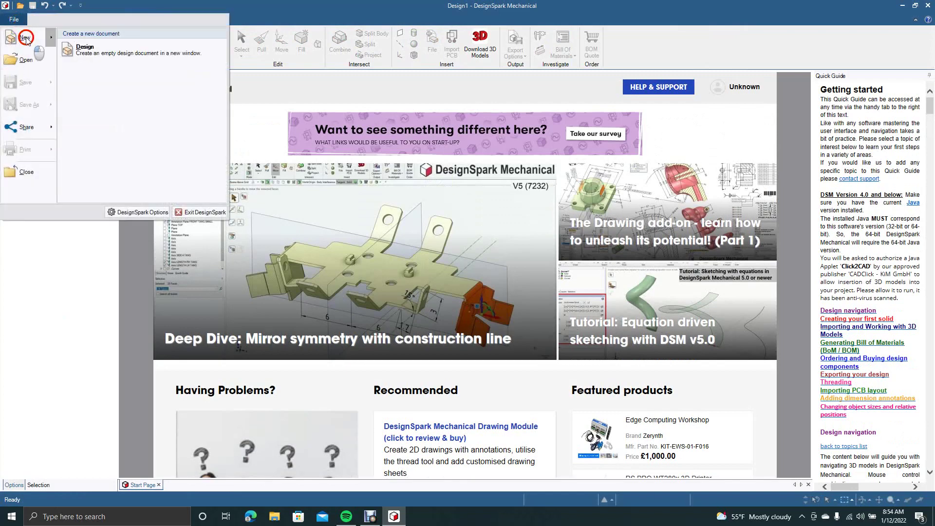
pyautogui.click(76, 48)
pyautogui.click(488, 288)
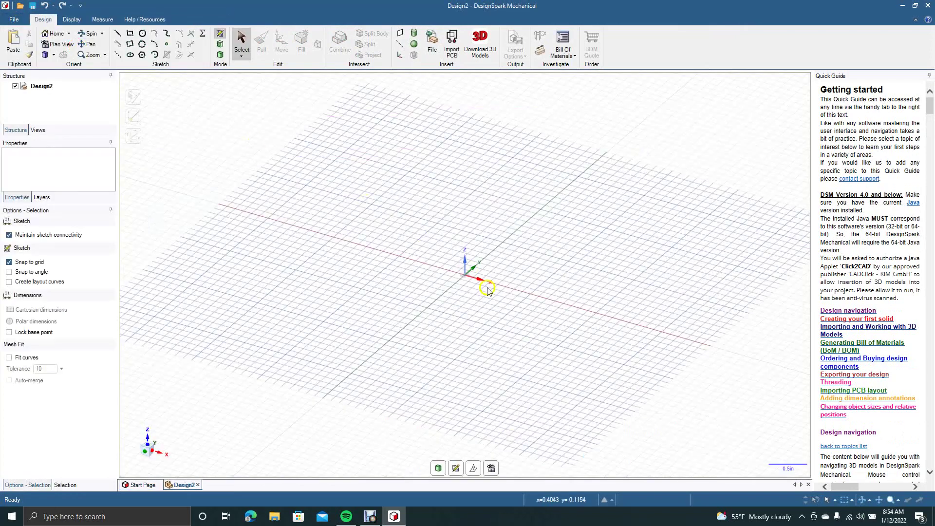
# - View the sketch grid flat in plan view with the Line tool ready
pyautogui.click(491, 469)
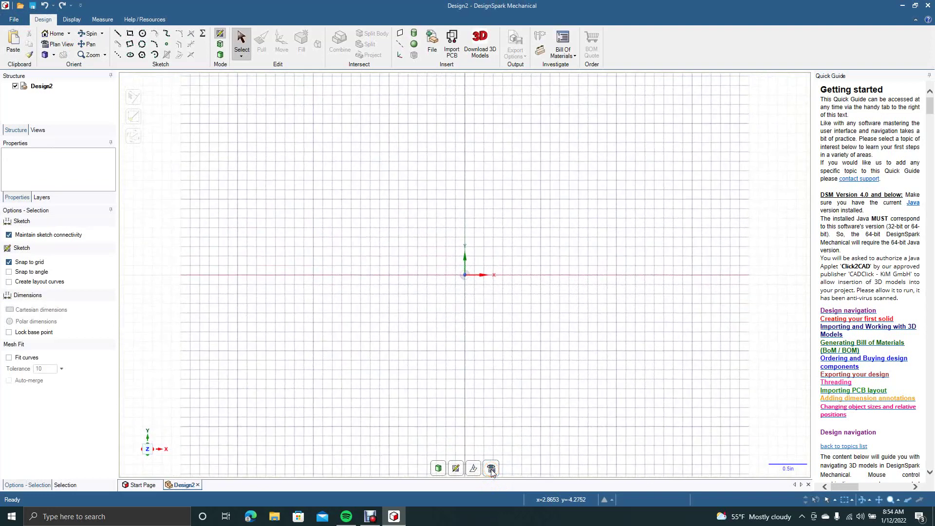
pyautogui.click(28, 15)
pyautogui.click(118, 34)
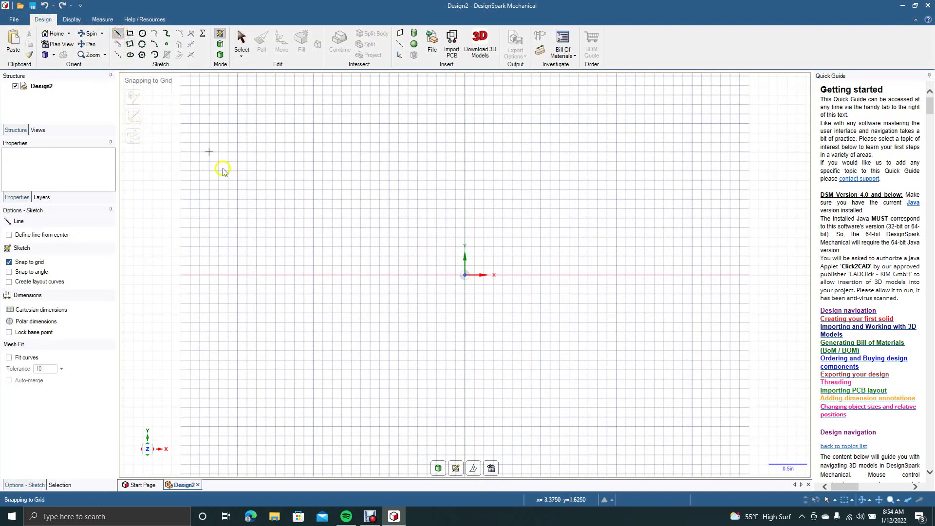
# - Draw a closed 2.250 in × 0.500 in rectangle from four lines above the origin
pyautogui.click(369, 192)
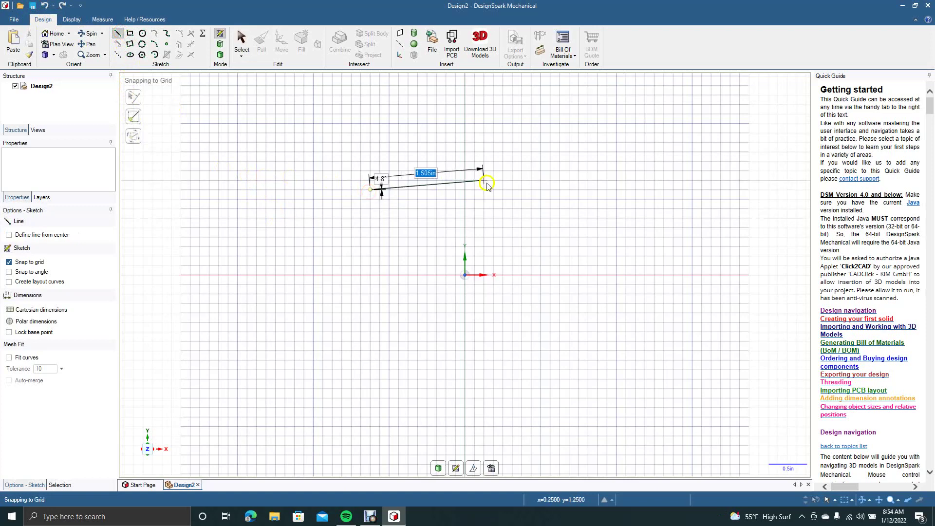
pyautogui.click(545, 191)
pyautogui.click(541, 228)
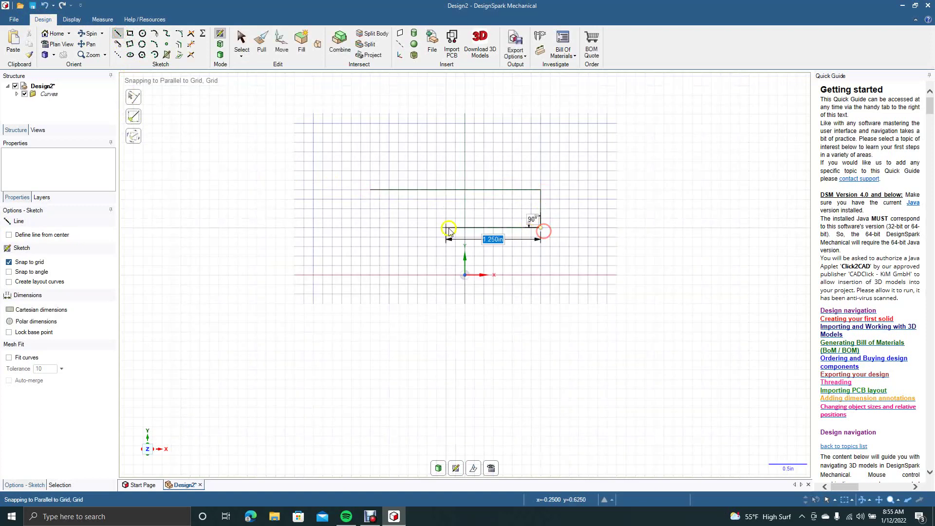
pyautogui.click(373, 228)
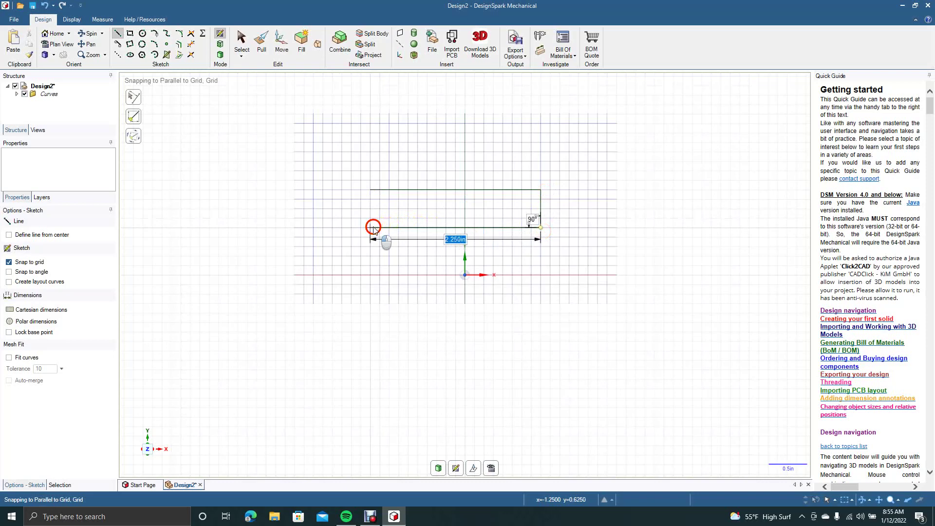
pyautogui.click(371, 190)
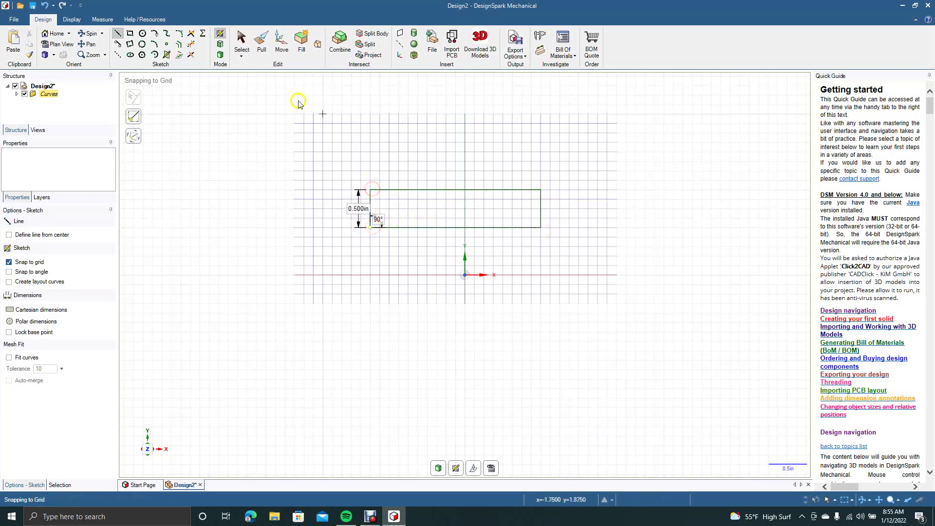
pyautogui.click(241, 40)
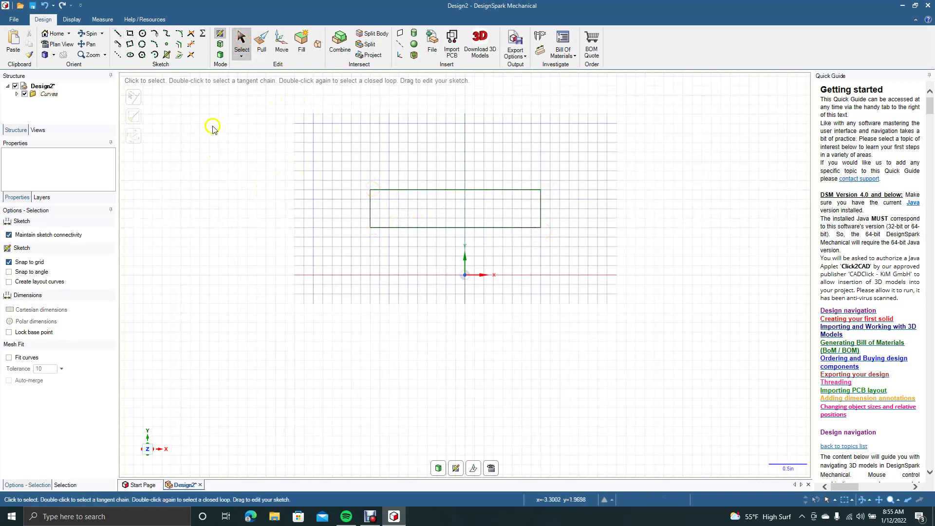
pyautogui.click(131, 34)
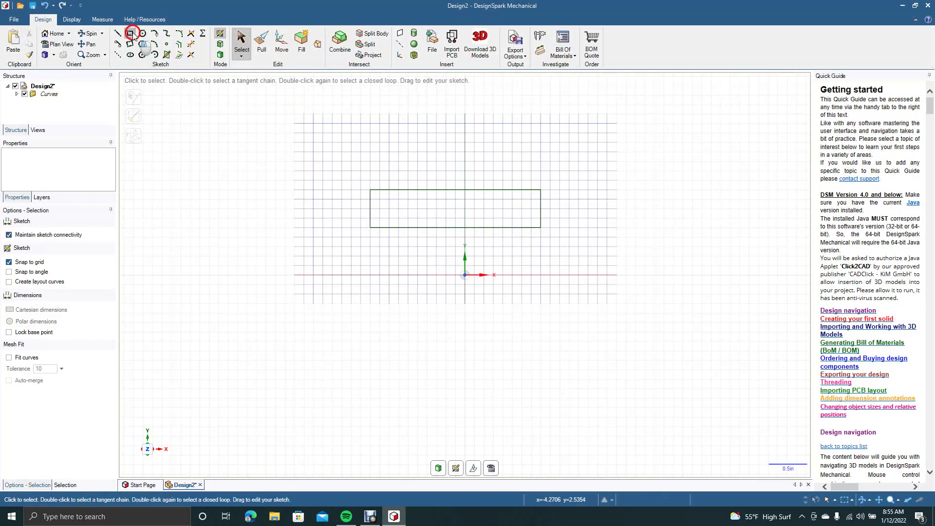
# - Draw a second 2.250 in × 0.500 in rectangle spanning the origin below the first
pyautogui.click(370, 246)
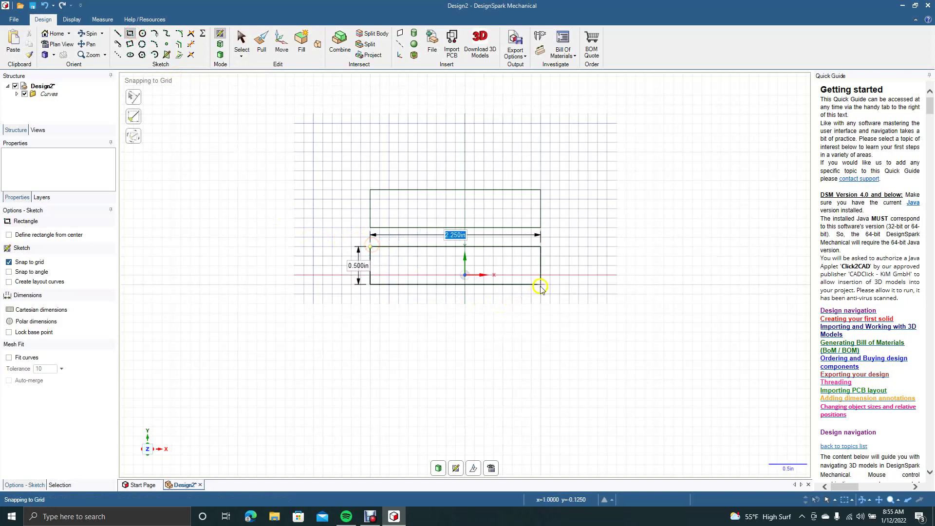
pyautogui.click(541, 286)
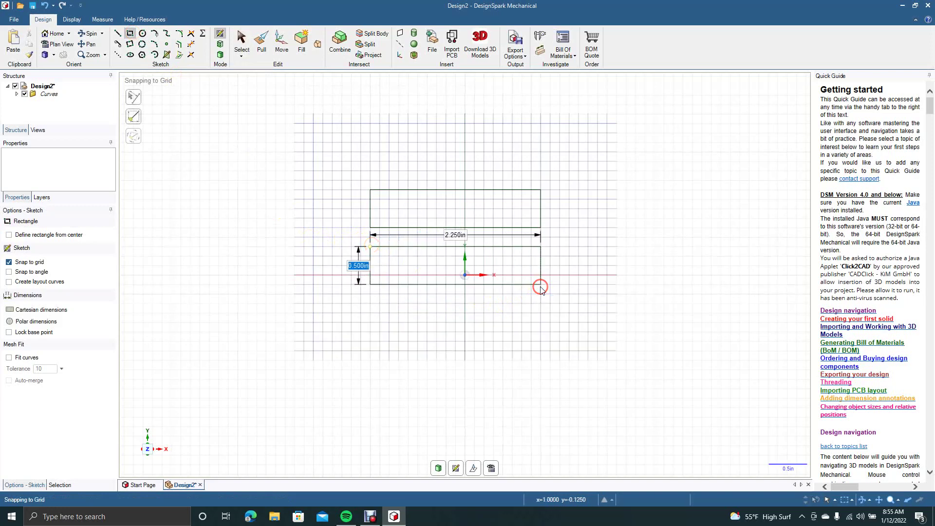
pyautogui.click(239, 39)
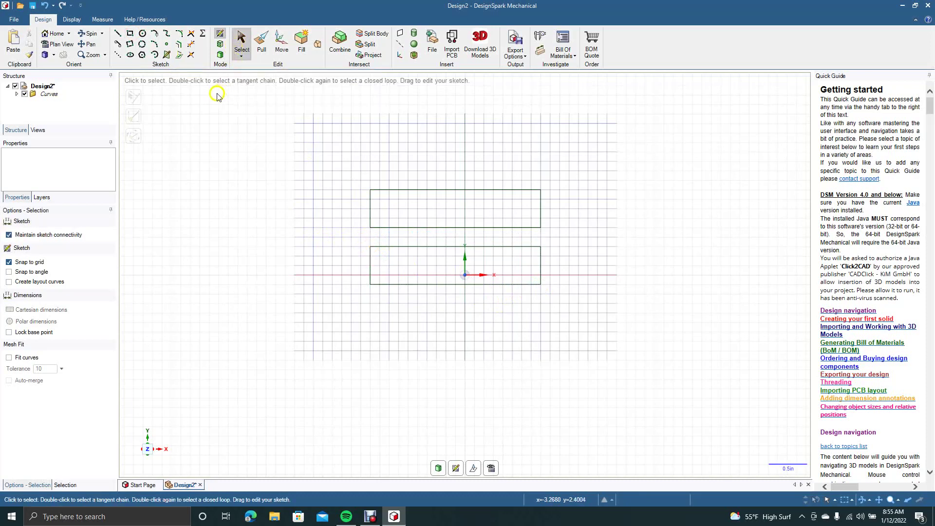
# - Draw a 0.901 in diameter circle centred in the upper rectangle
pyautogui.click(144, 34)
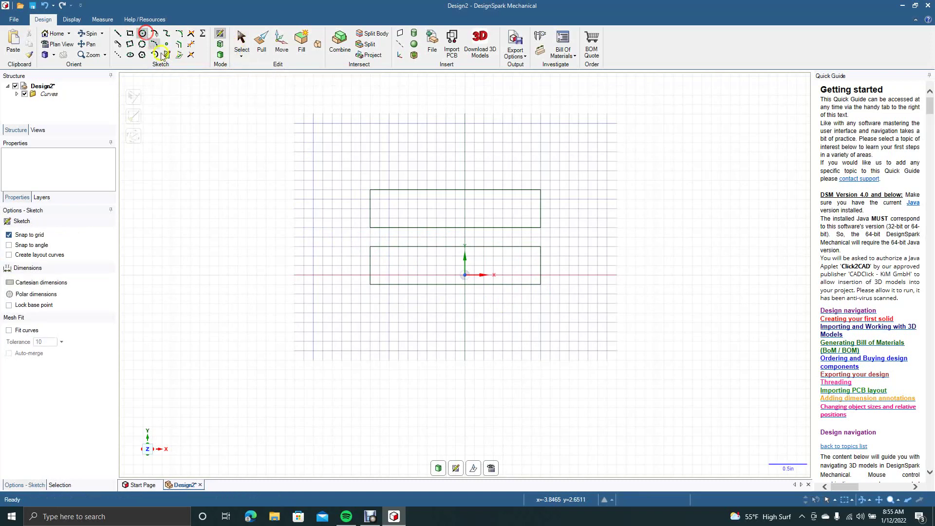
pyautogui.click(455, 209)
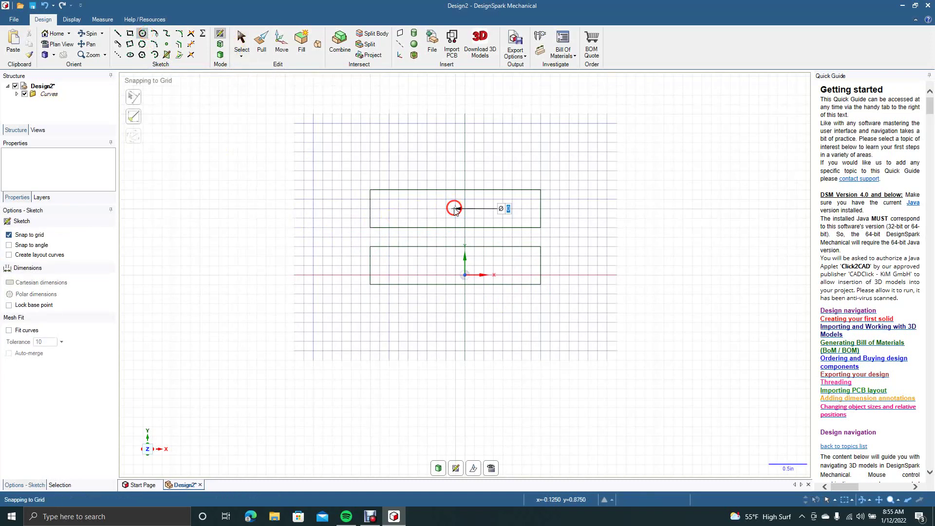
pyautogui.click(484, 189)
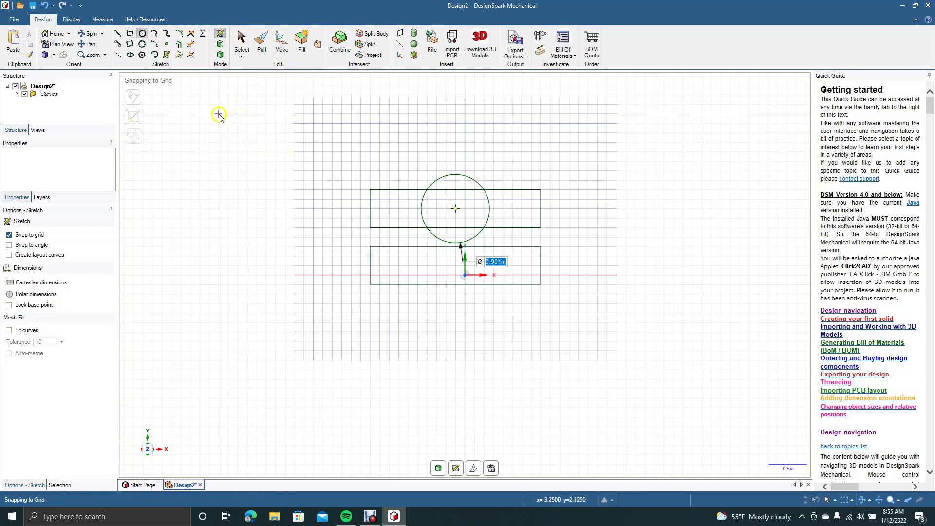
pyautogui.click(241, 39)
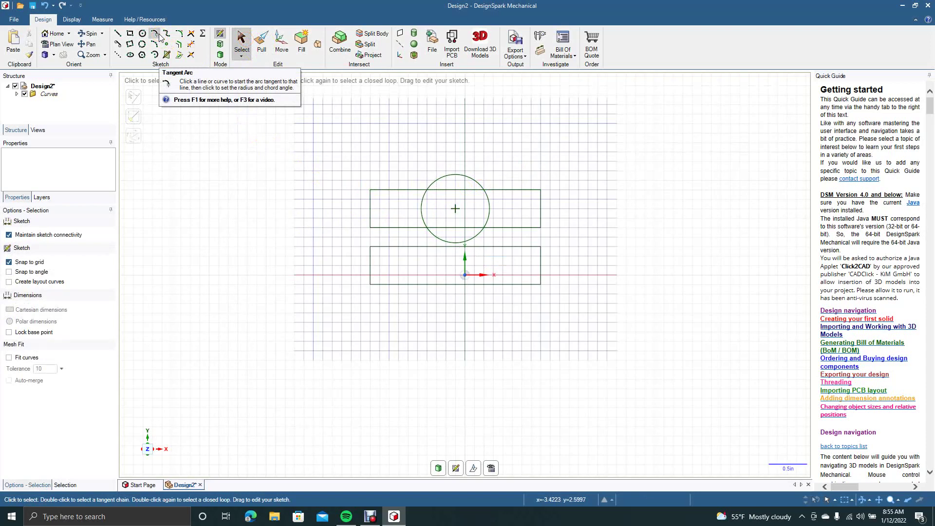
pyautogui.click(241, 40)
# - Pattern-copy the circle 1.680 in downward, below the lower rectangle
pyautogui.click(460, 176)
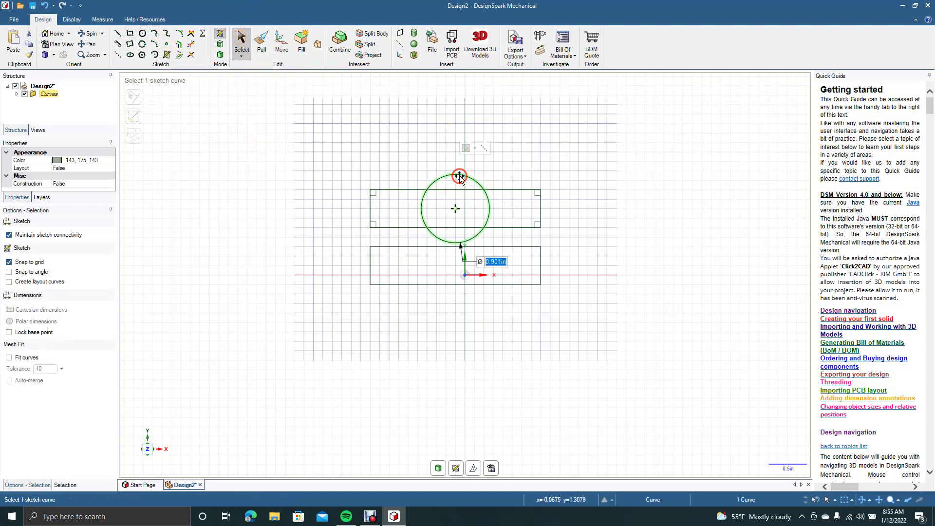
pyautogui.click(283, 47)
pyautogui.click(38, 247)
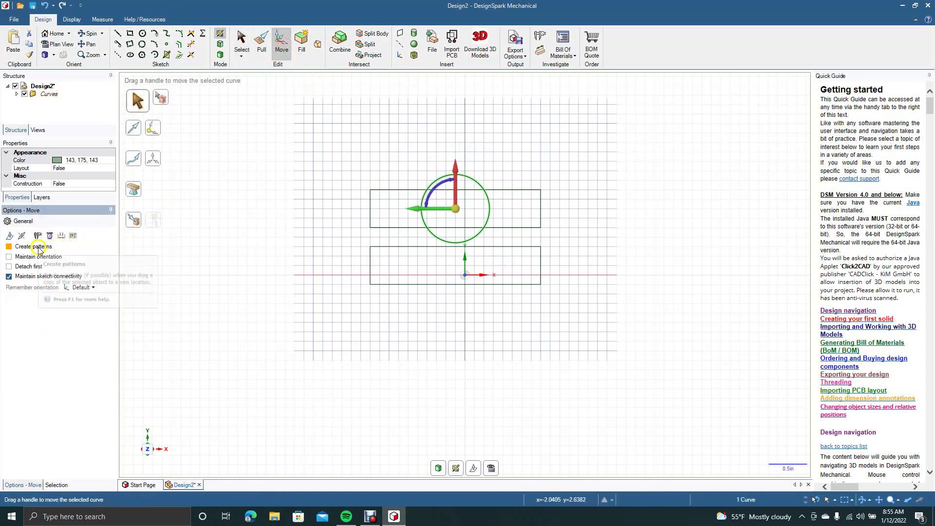
pyautogui.moveTo(455, 171); pyautogui.dragTo(463, 301)
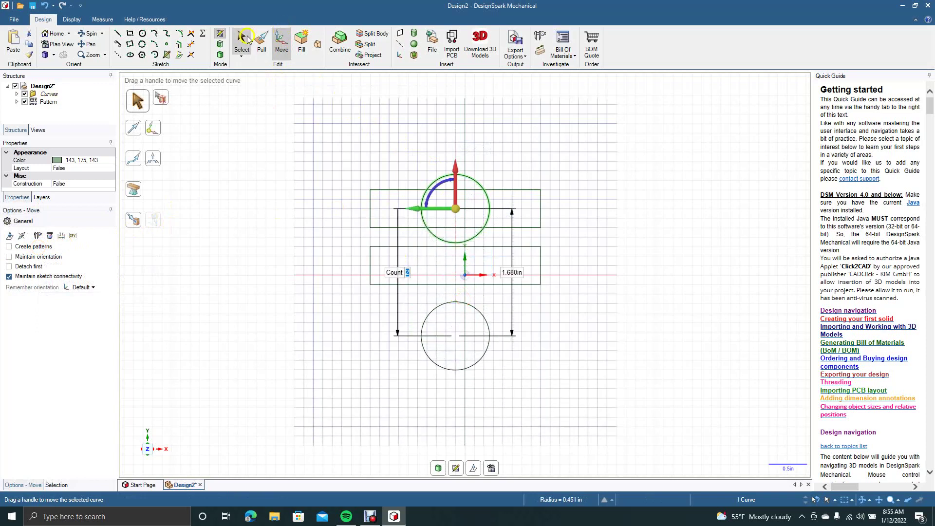
pyautogui.click(236, 43)
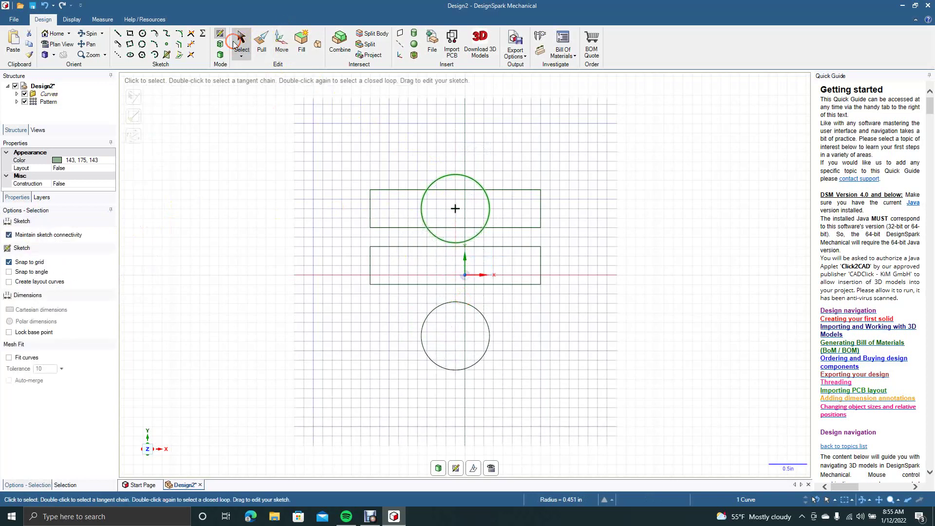
# - Draw a wide arc on the right from the upper circle to the lower circle
pyautogui.click(154, 34)
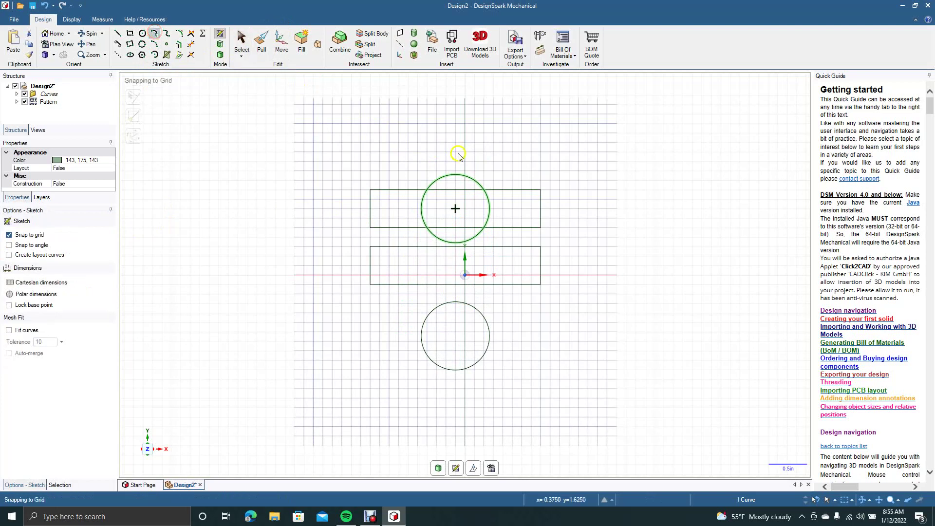
pyautogui.click(488, 216)
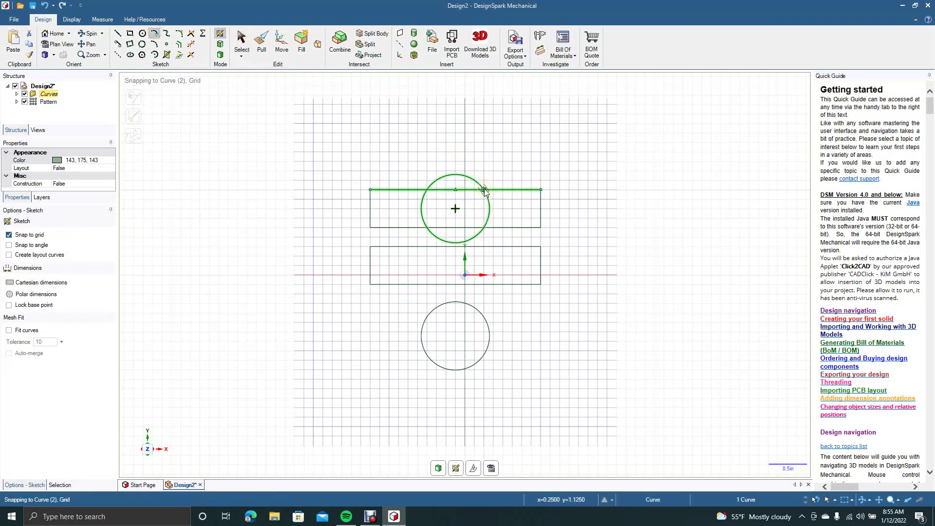
pyautogui.click(484, 190)
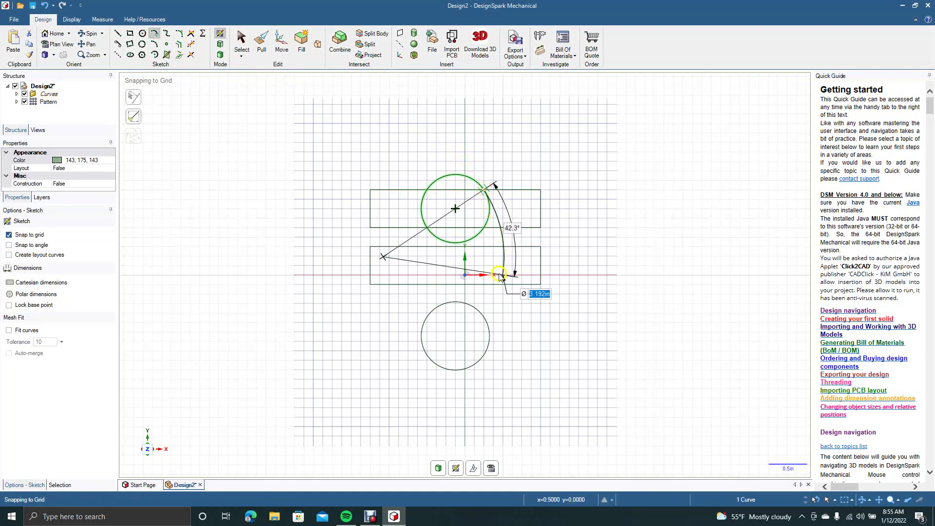
pyautogui.click(487, 351)
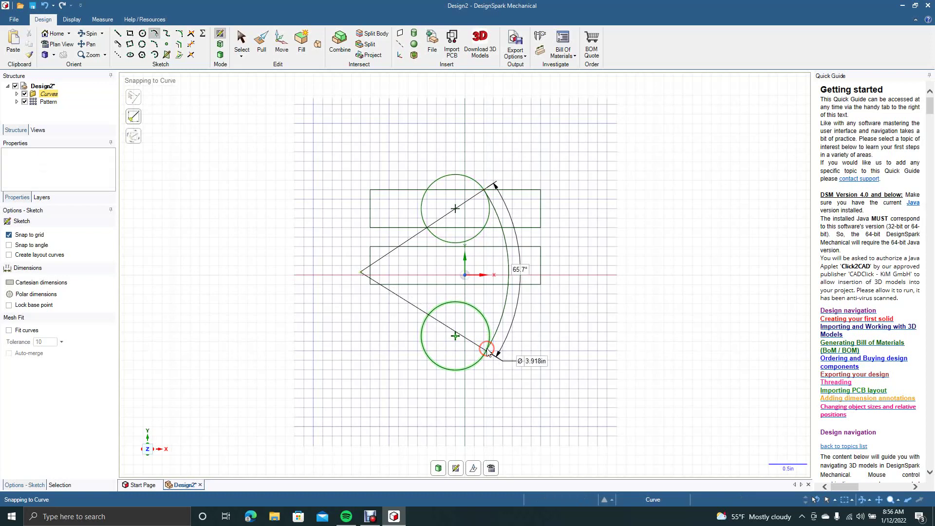
pyautogui.click(239, 44)
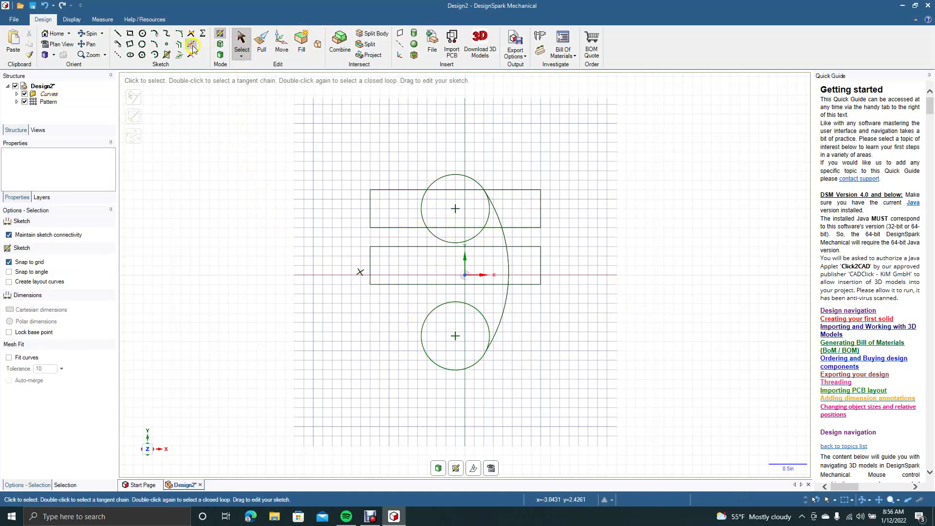
# - Add a tangent arc joining the two circles on the left side
pyautogui.click(154, 34)
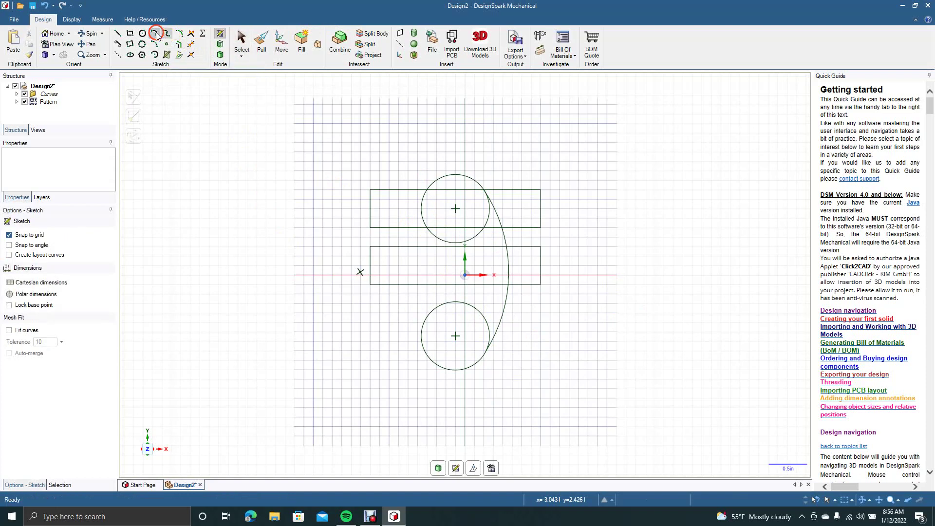
pyautogui.click(424, 219)
pyautogui.click(422, 334)
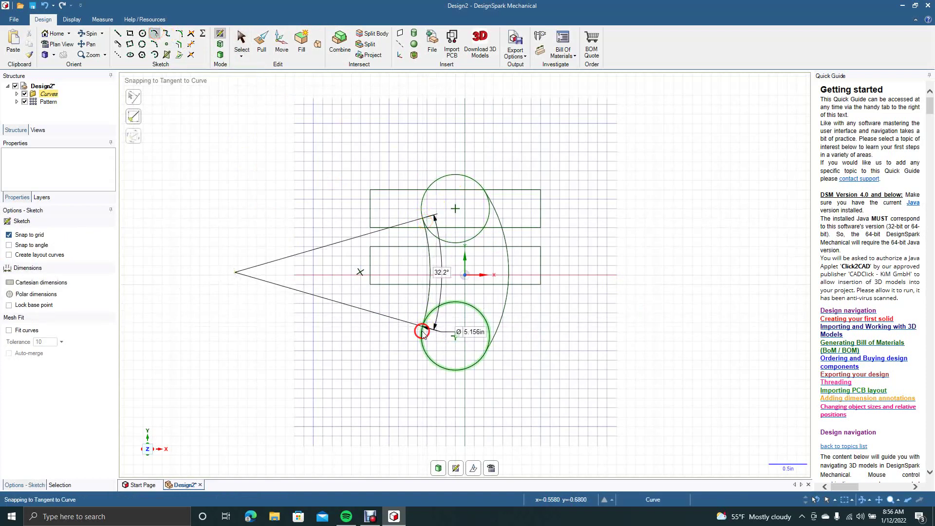
pyautogui.click(240, 43)
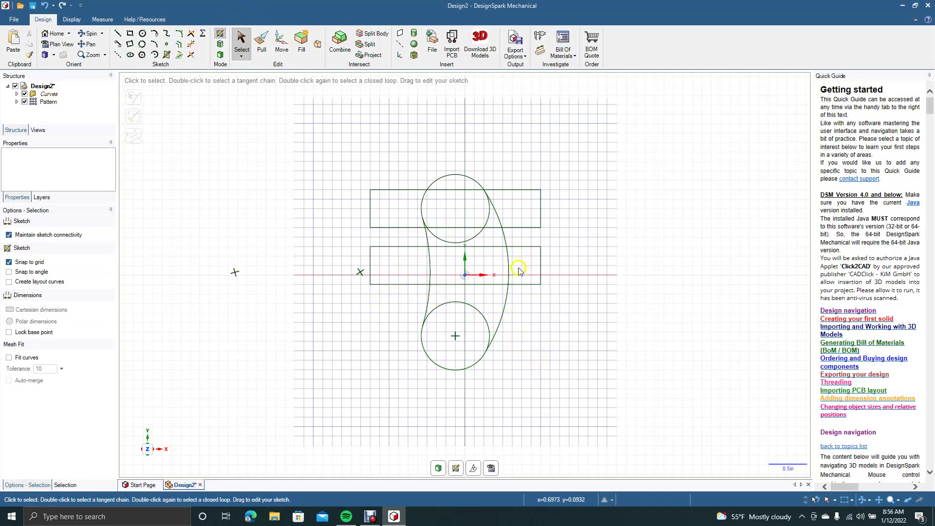
# - Replace the wide right-hand arc with a tighter tangent arc between the circles
pyautogui.click(505, 313)
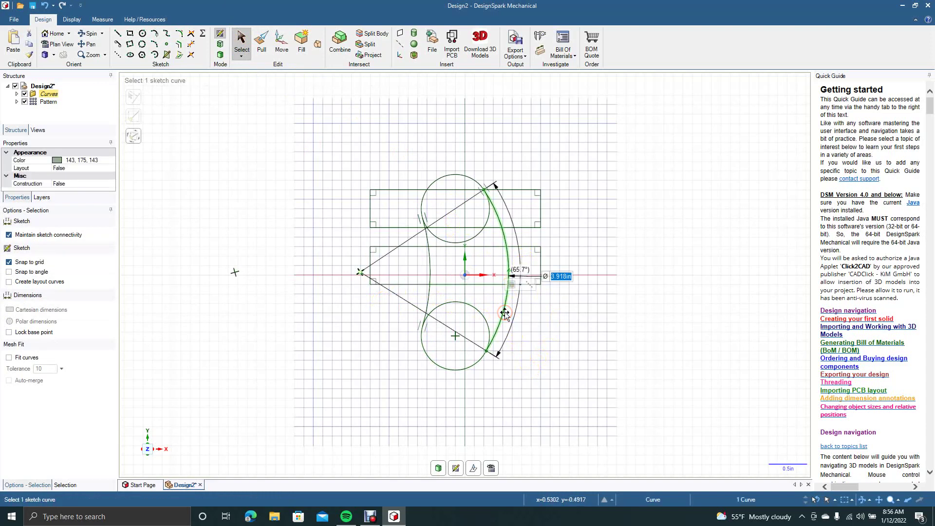
pyautogui.press('Delete')
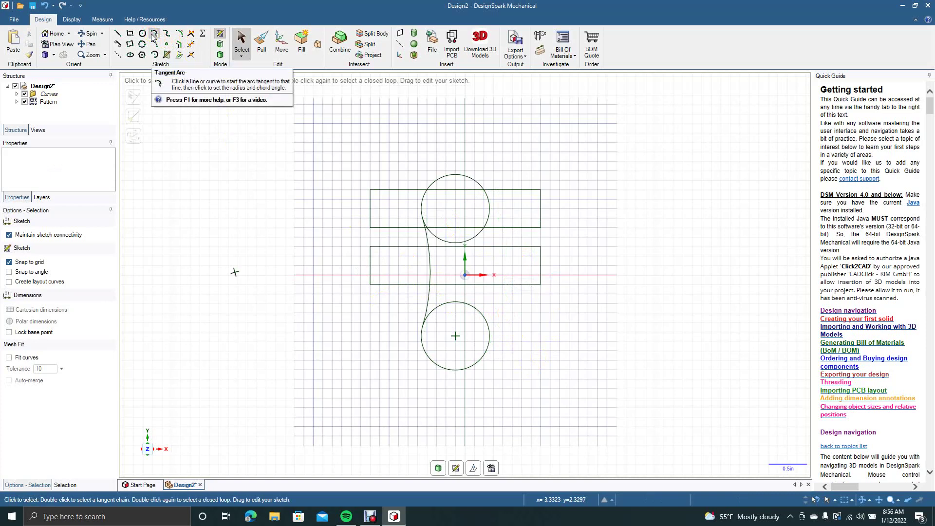
pyautogui.click(154, 36)
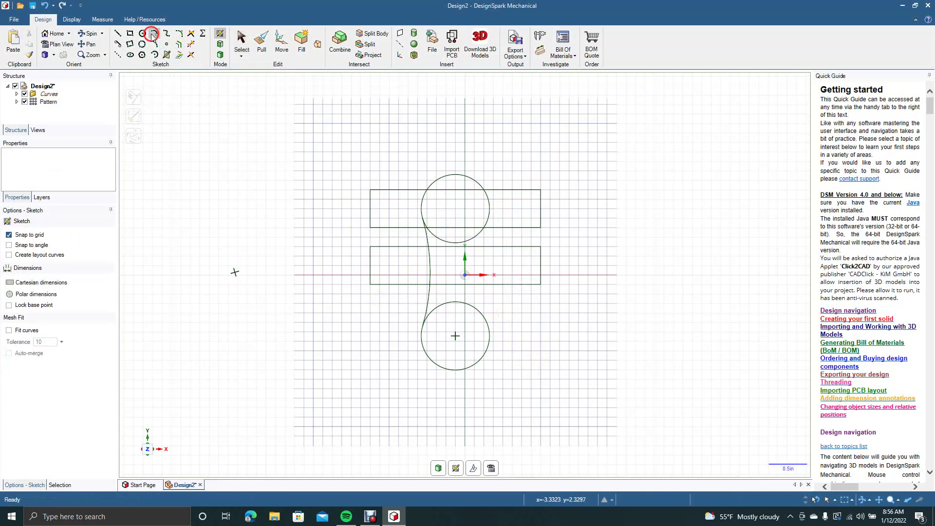
pyautogui.click(489, 201)
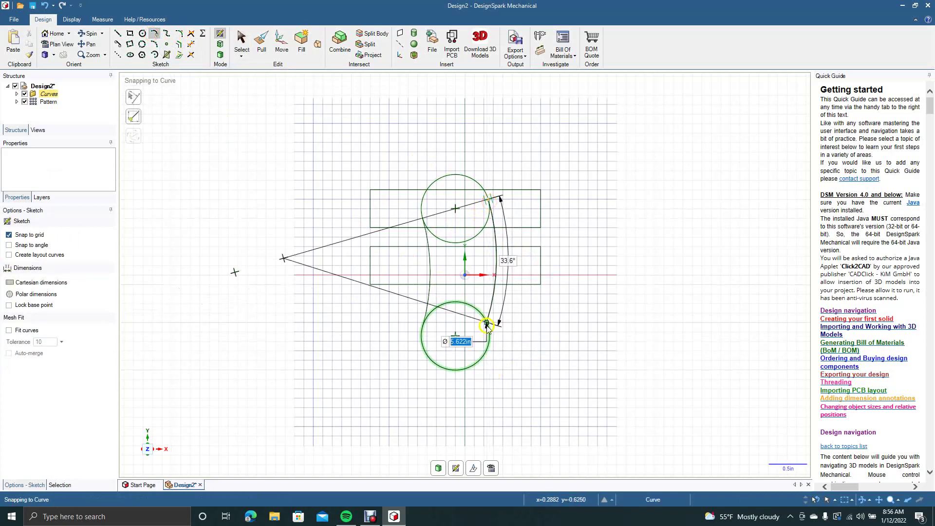
pyautogui.click(490, 347)
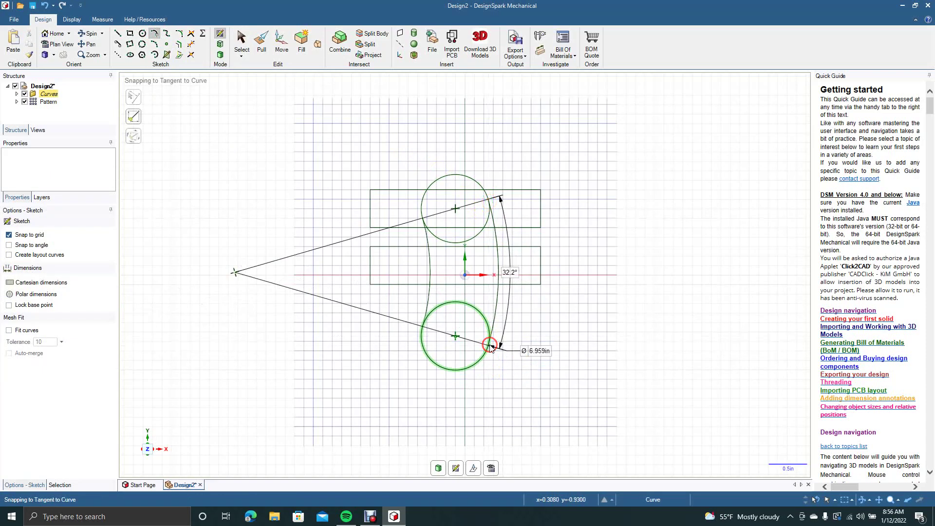
pyautogui.click(241, 43)
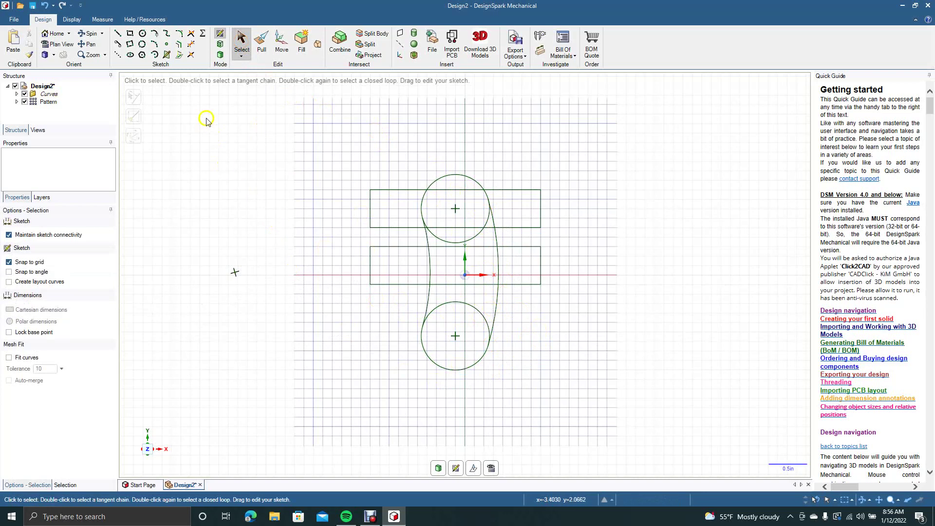
# - Sketch an open wavy spline from the upper rectangle's top-left corner, looping down and around left
pyautogui.click(167, 36)
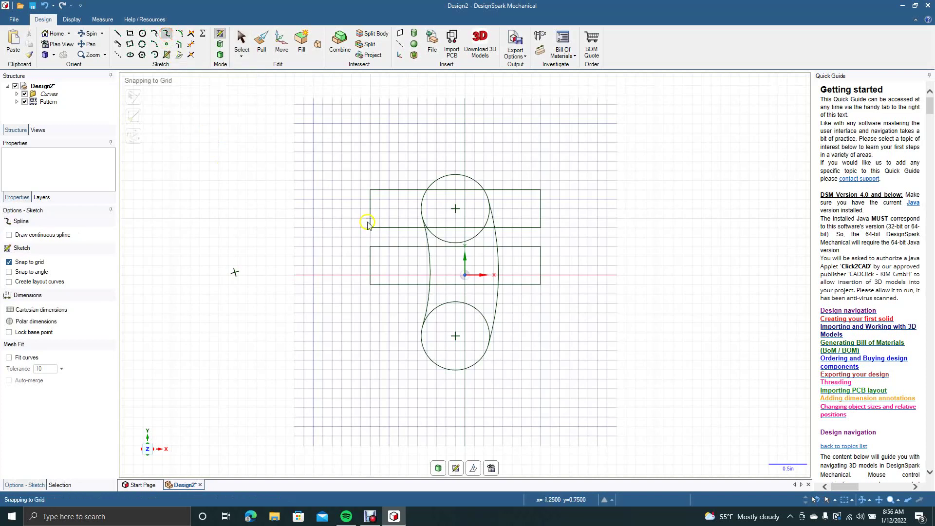
pyautogui.click(370, 190)
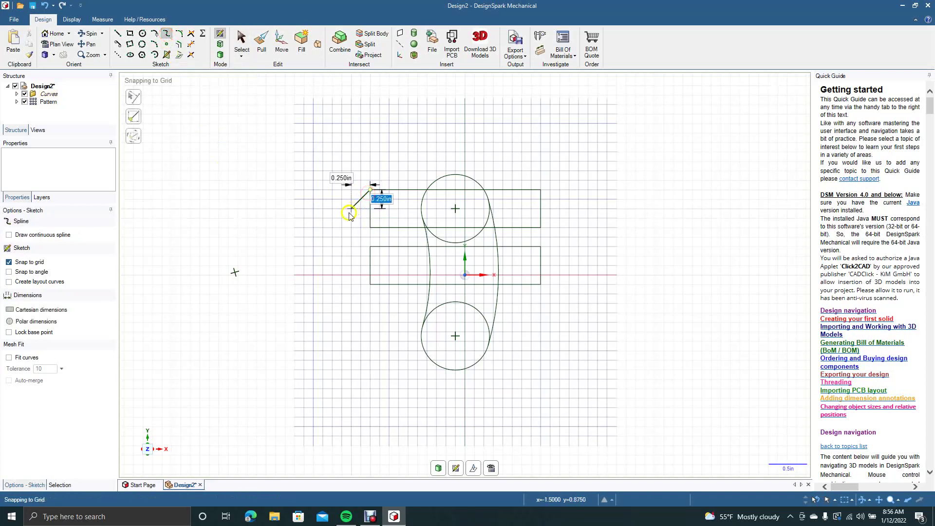
pyautogui.click(336, 227)
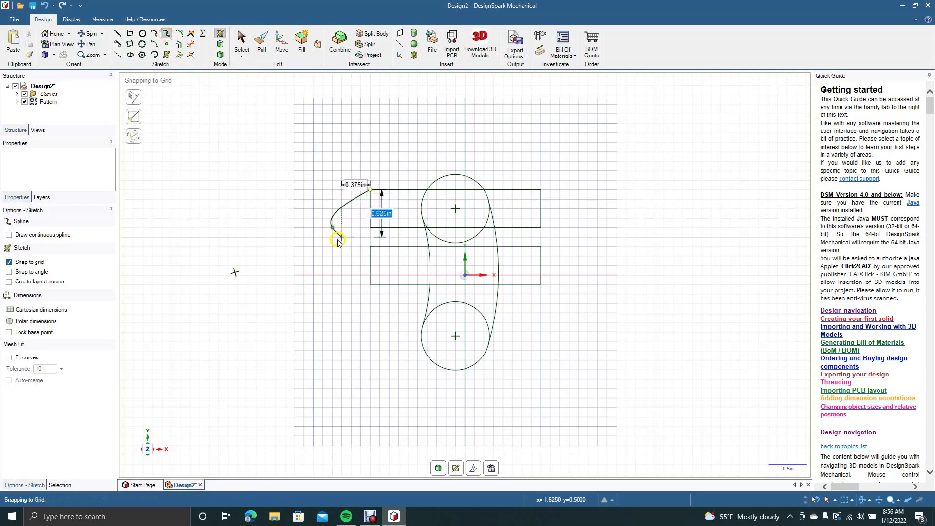
pyautogui.click(352, 265)
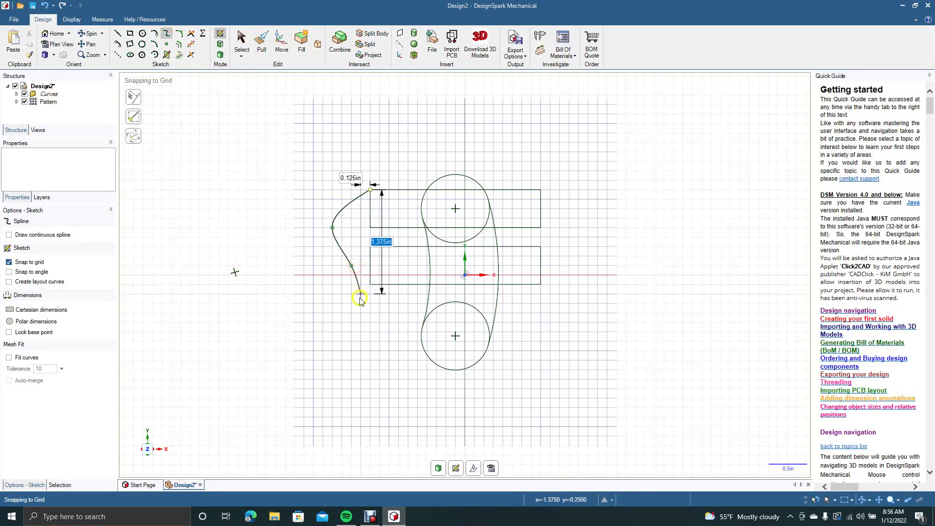
pyautogui.click(361, 304)
pyautogui.click(336, 329)
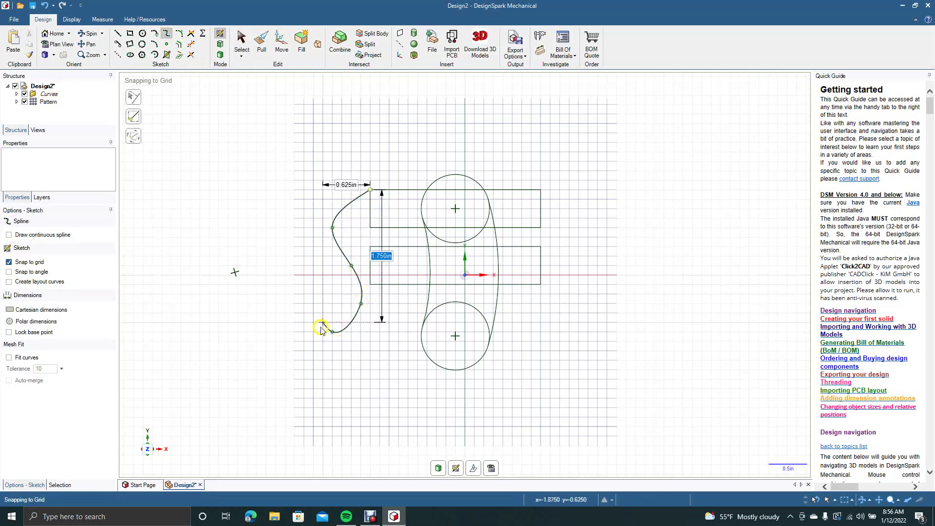
pyautogui.click(313, 322)
pyautogui.click(286, 276)
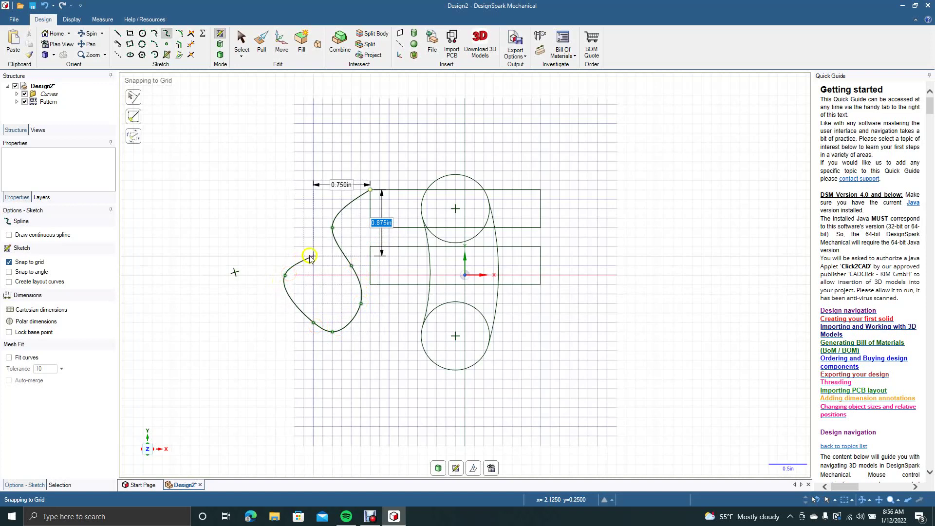
pyautogui.click(313, 256)
pyautogui.click(303, 225)
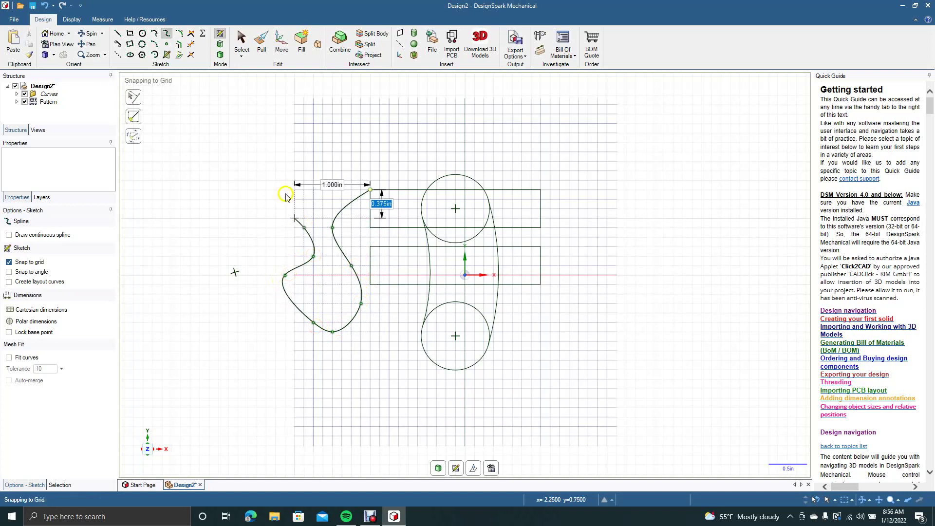
pyautogui.click(242, 45)
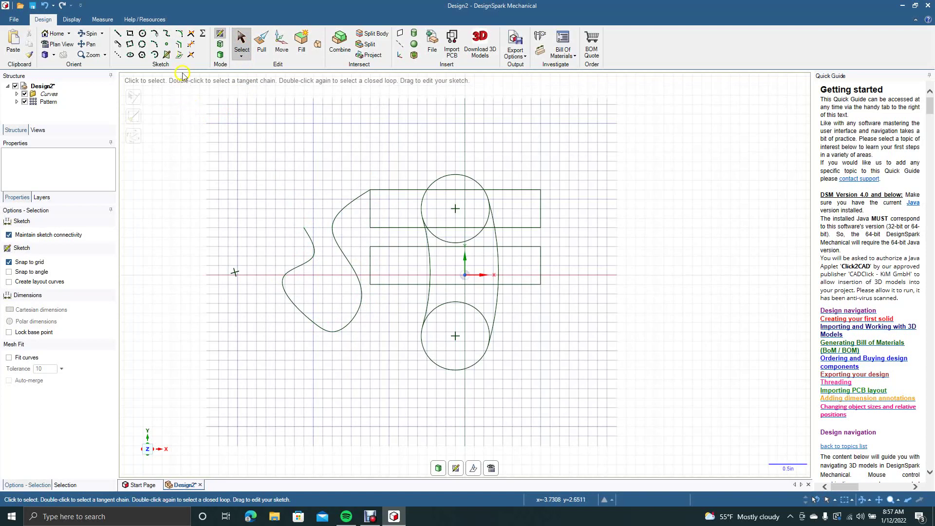
# - Round the upper rectangle's top-right corner with a 0.250 in radius
pyautogui.click(179, 37)
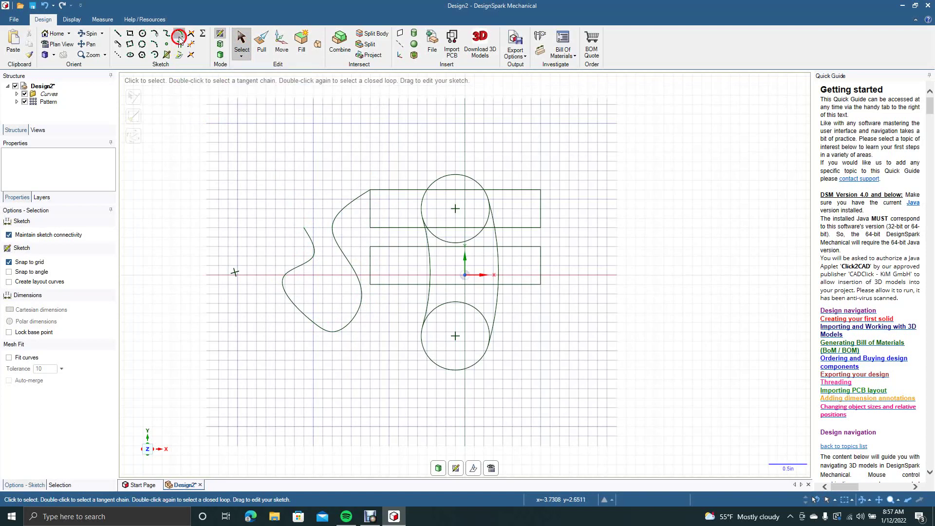
pyautogui.click(525, 192)
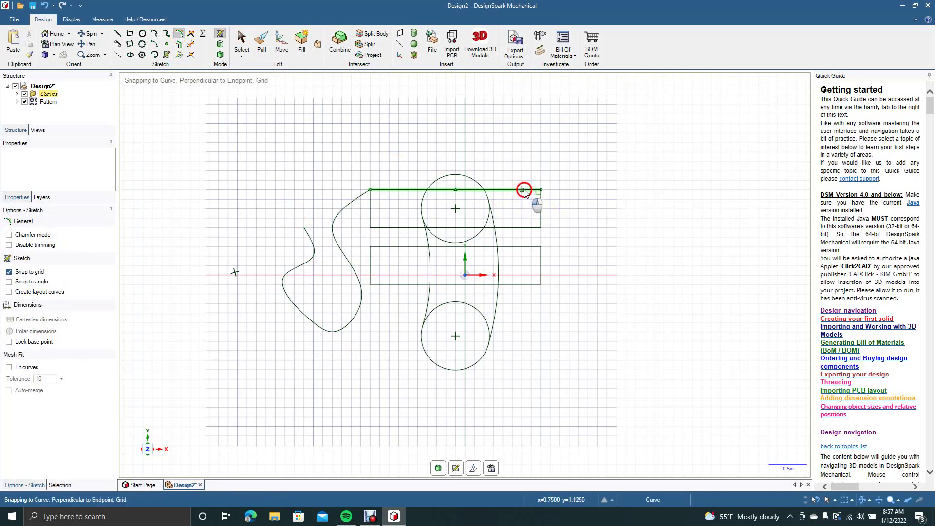
pyautogui.click(537, 205)
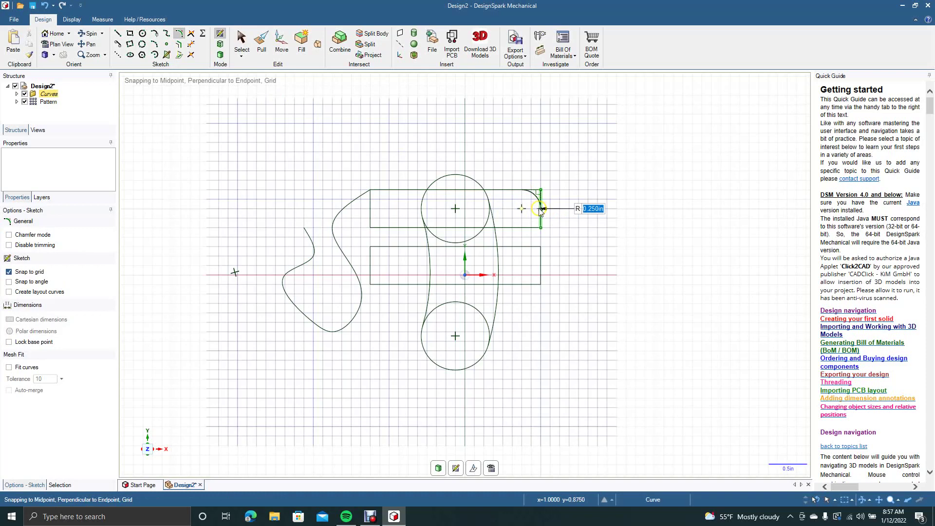
pyautogui.click(540, 210)
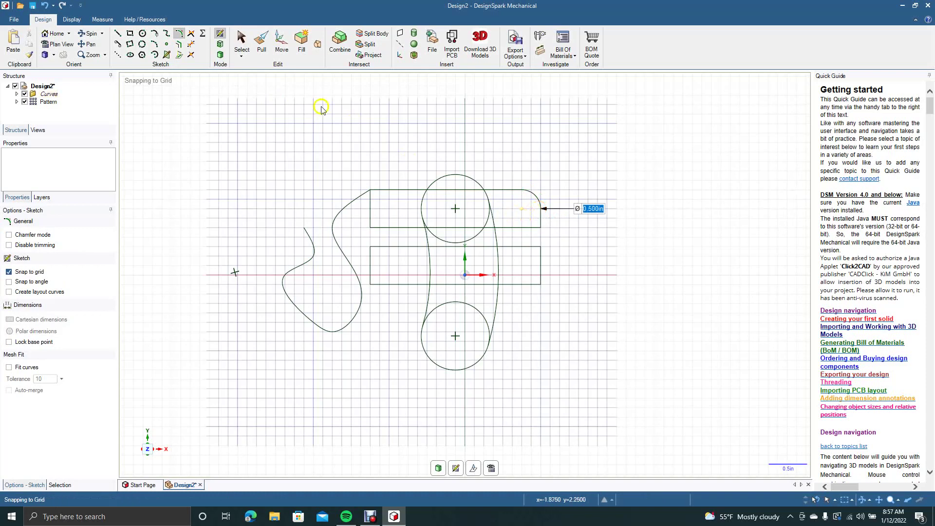
pyautogui.click(241, 41)
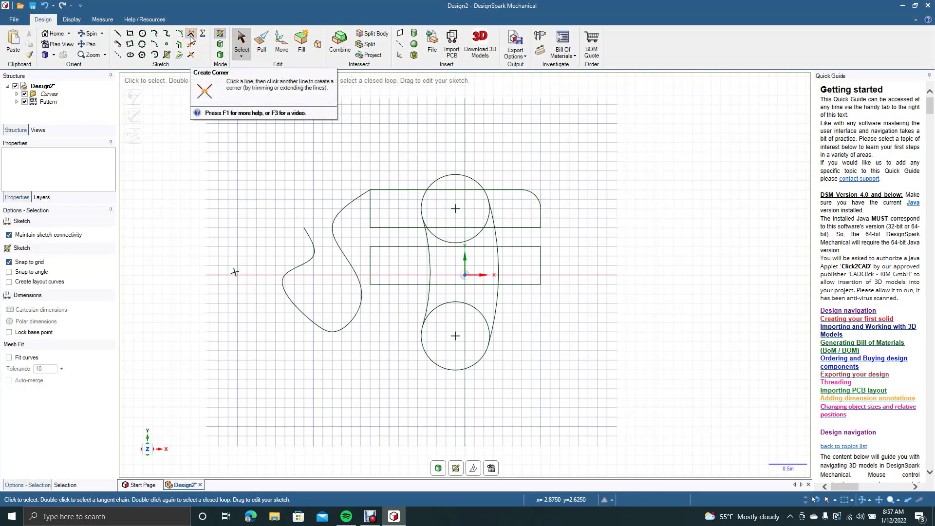
# - Draw a short horizontal line and a vertical line right of the rectangles
pyautogui.click(117, 33)
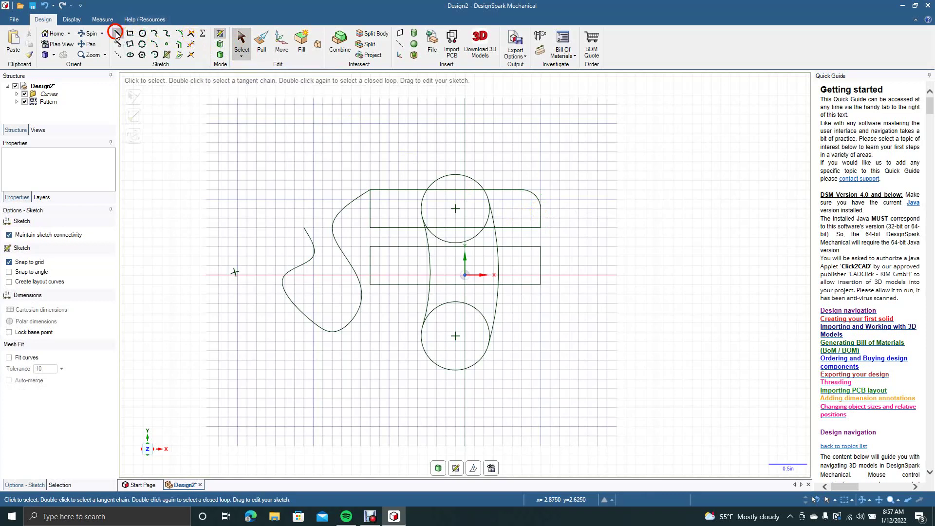
pyautogui.moveTo(560, 189); pyautogui.dragTo(597, 190)
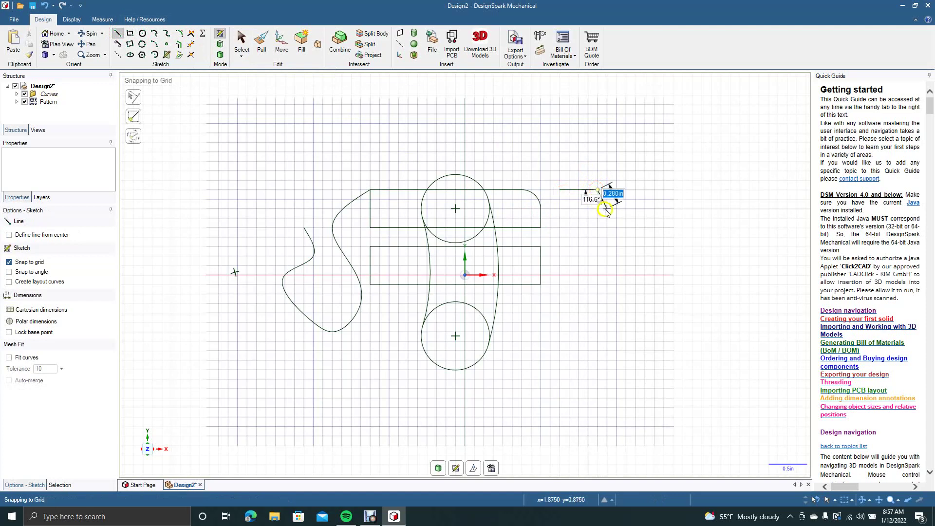
pyautogui.click(249, 51)
pyautogui.click(118, 33)
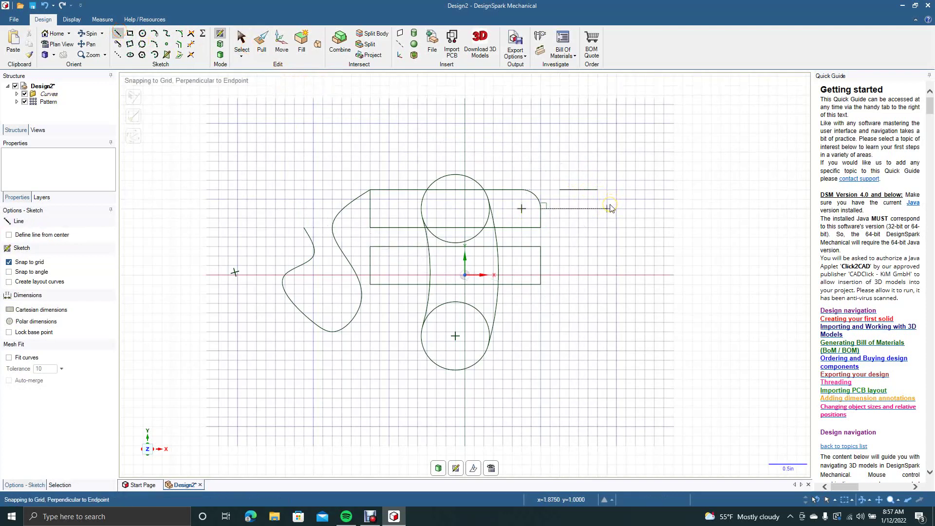
pyautogui.moveTo(607, 210); pyautogui.dragTo(608, 258)
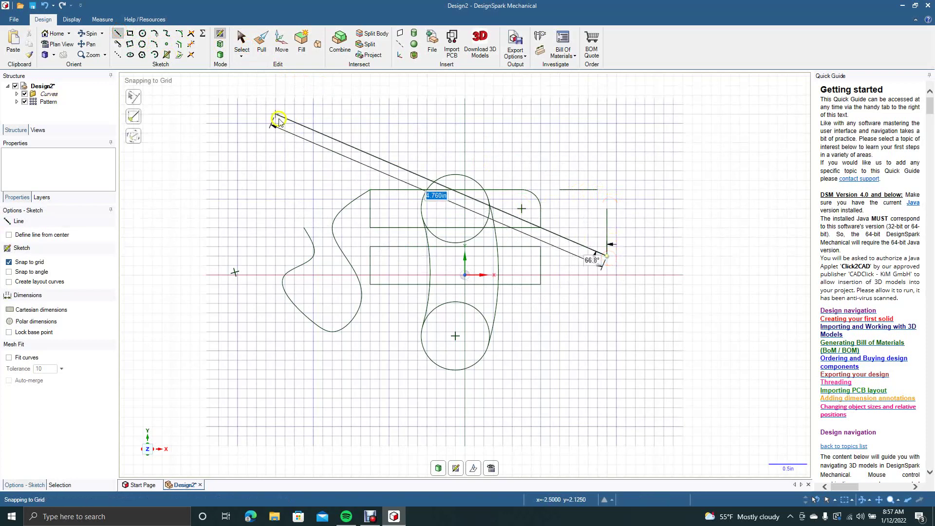
pyautogui.click(241, 39)
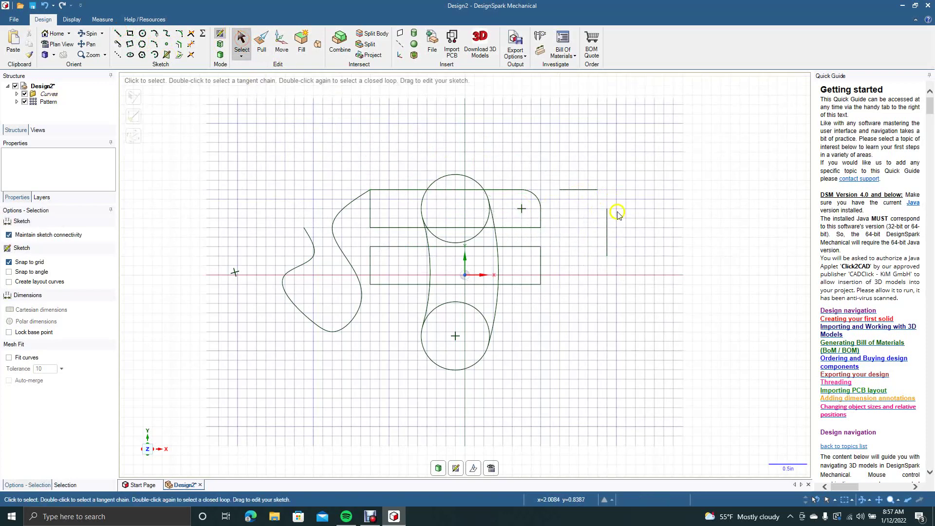
# - Join the horizontal and vertical lines into a sharp L-shaped corner
pyautogui.click(191, 34)
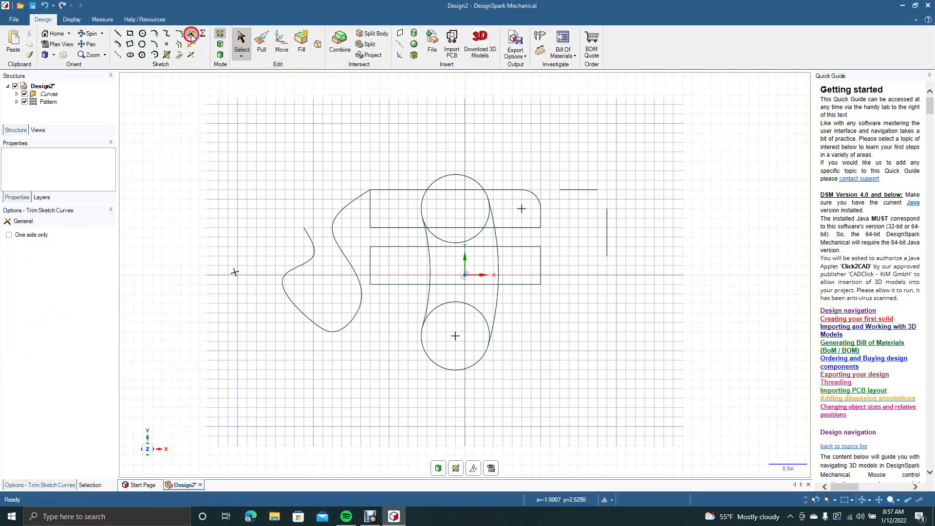
pyautogui.click(578, 191)
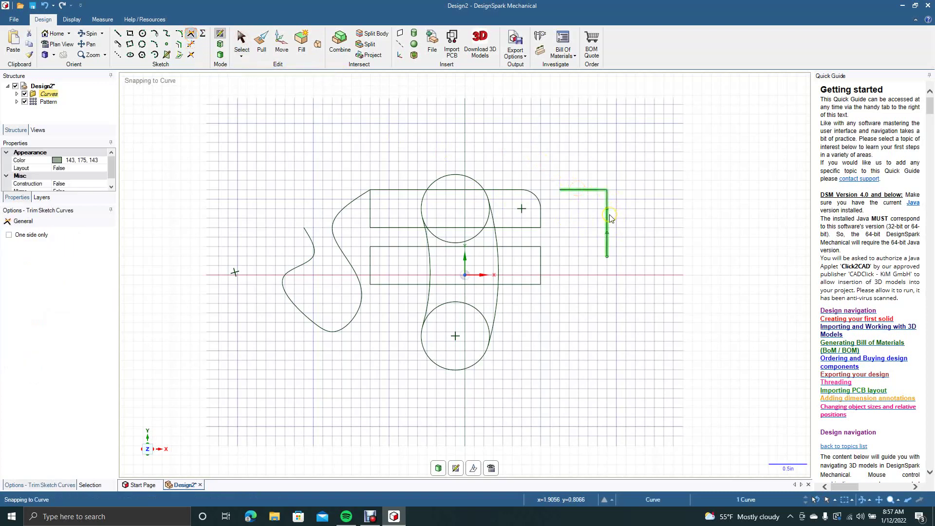
pyautogui.click(614, 218)
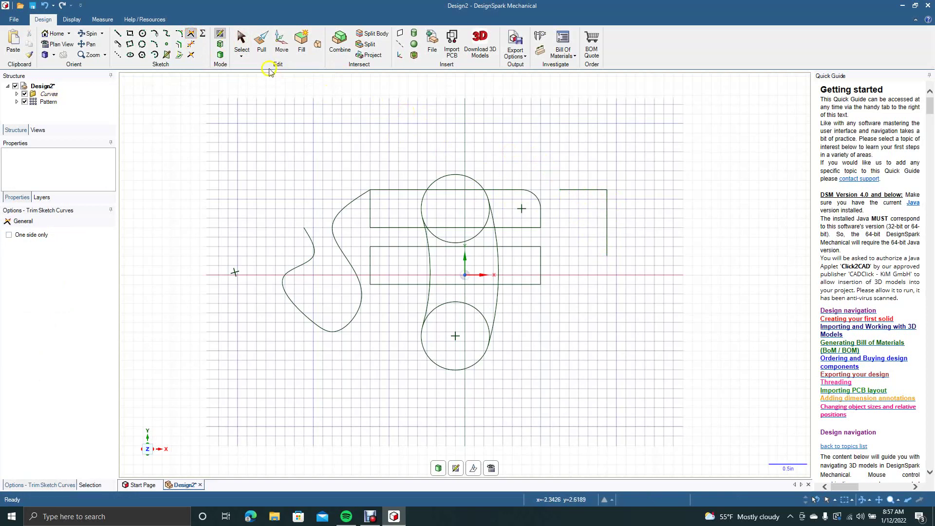
pyautogui.click(243, 42)
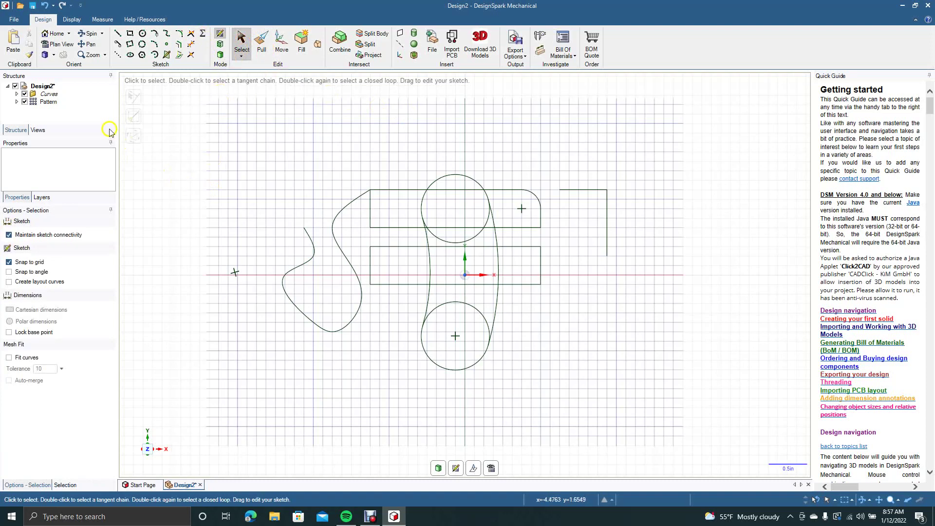
# - Float the Structure tree, redock it beneath the Views list, and switch to Trim Away
pyautogui.click(110, 75)
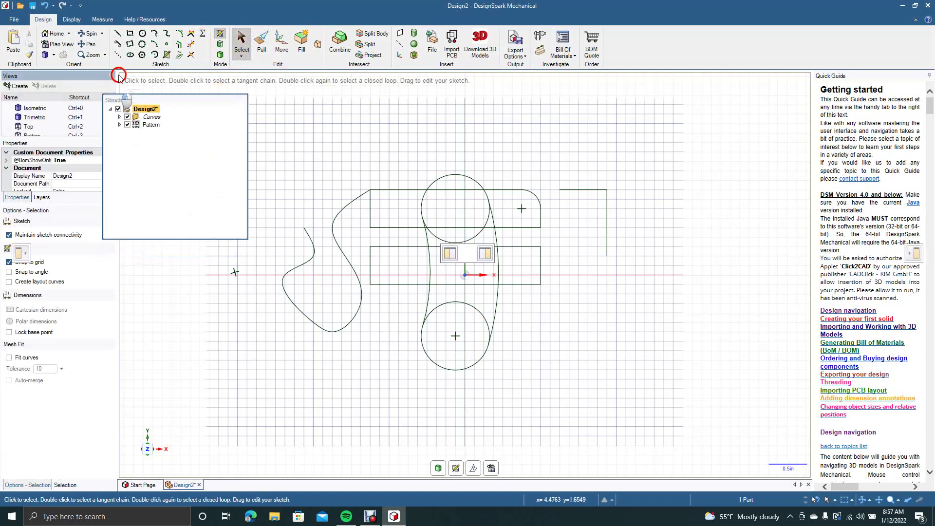
pyautogui.click(285, 170)
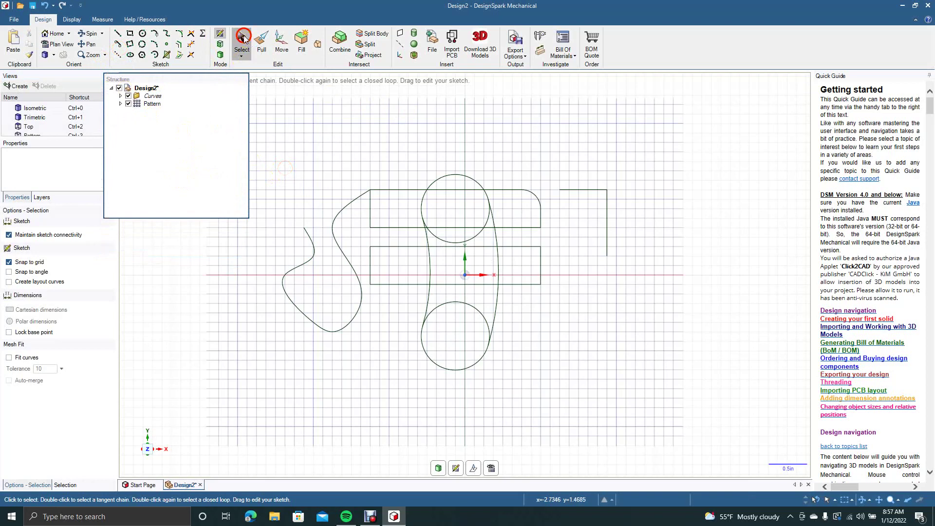
pyautogui.press('t')
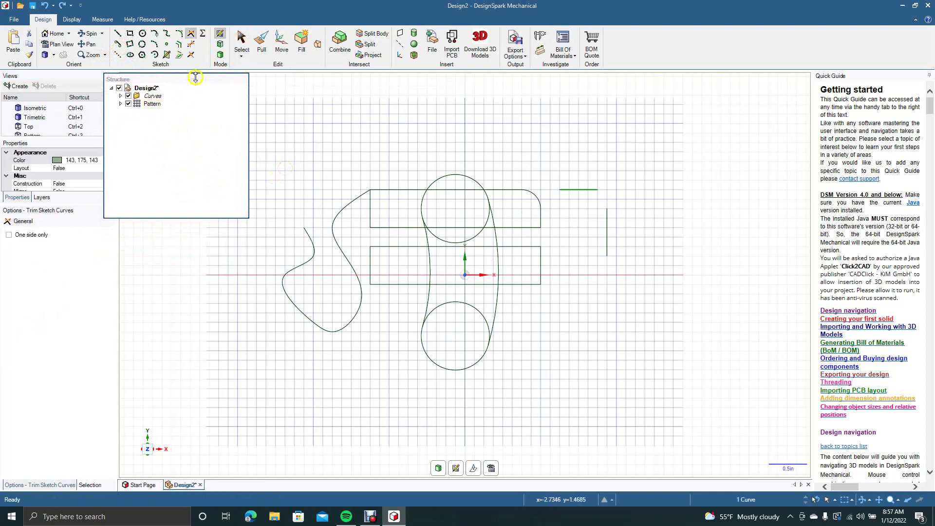
pyautogui.moveTo(191, 77); pyautogui.dragTo(62, 248)
pyautogui.click(192, 193)
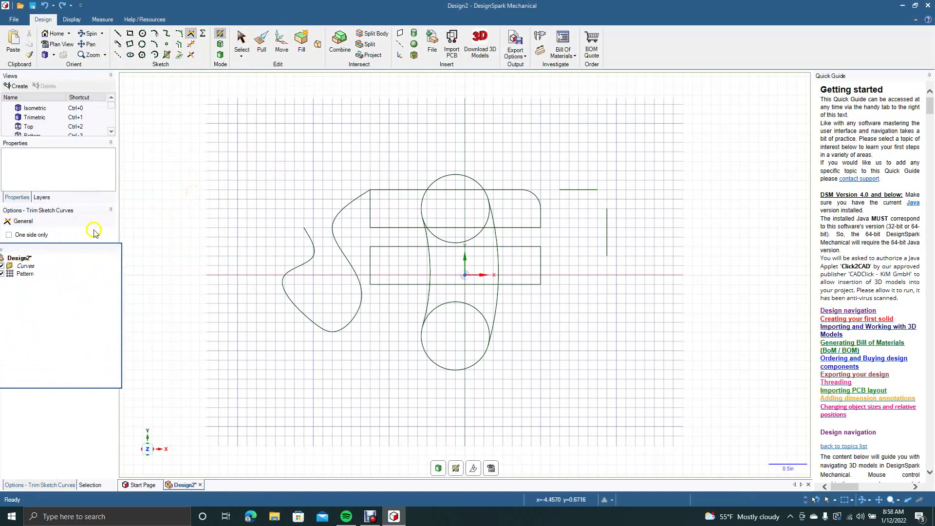
pyautogui.moveTo(73, 253); pyautogui.dragTo(65, 167)
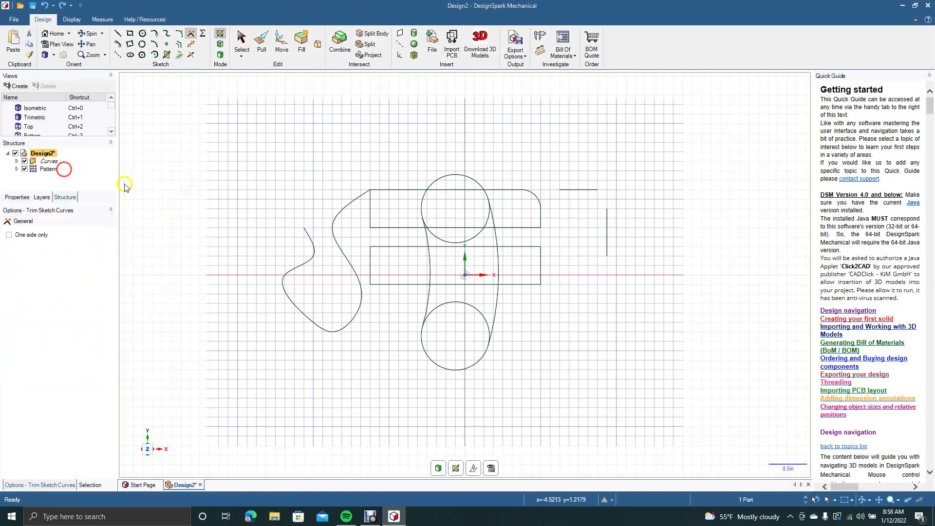
# - Draw a 1.526in tangent line from the upper circle toward the upper right
pyautogui.click(119, 46)
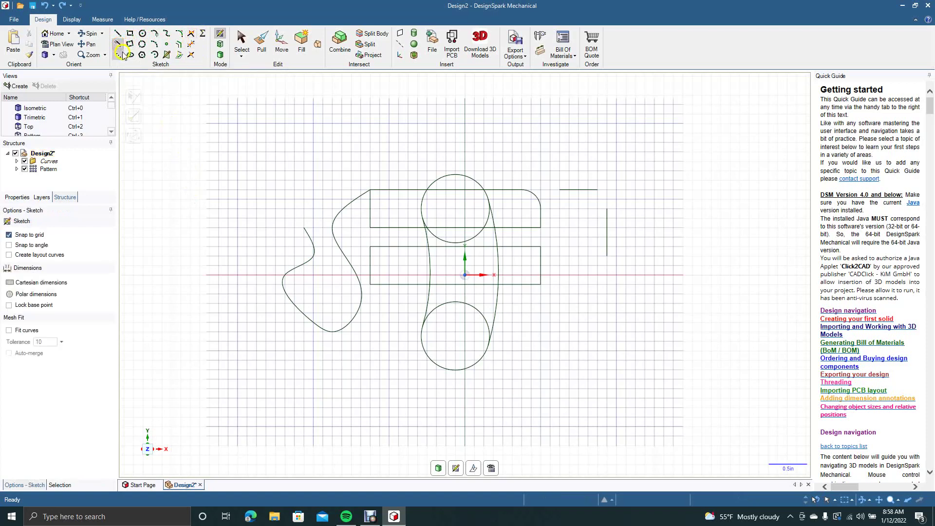
pyautogui.click(446, 174)
pyautogui.click(544, 124)
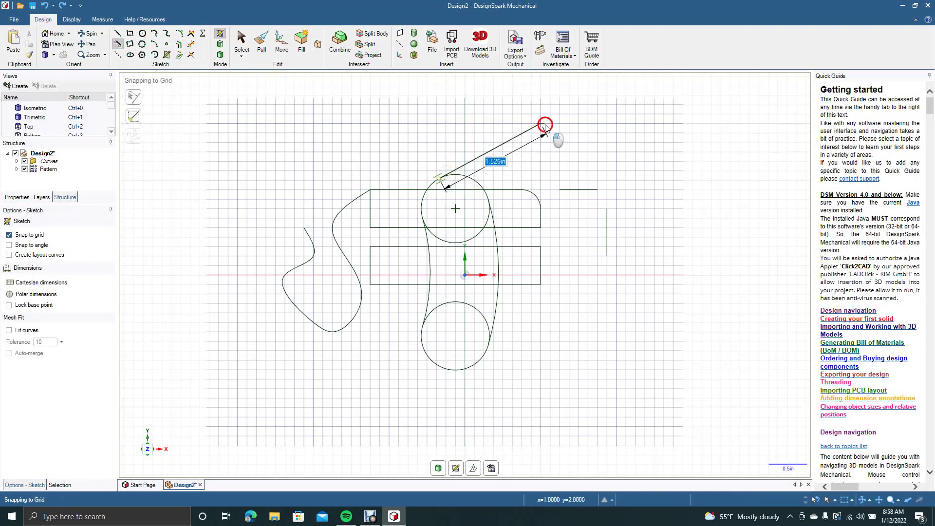
pyautogui.click(241, 41)
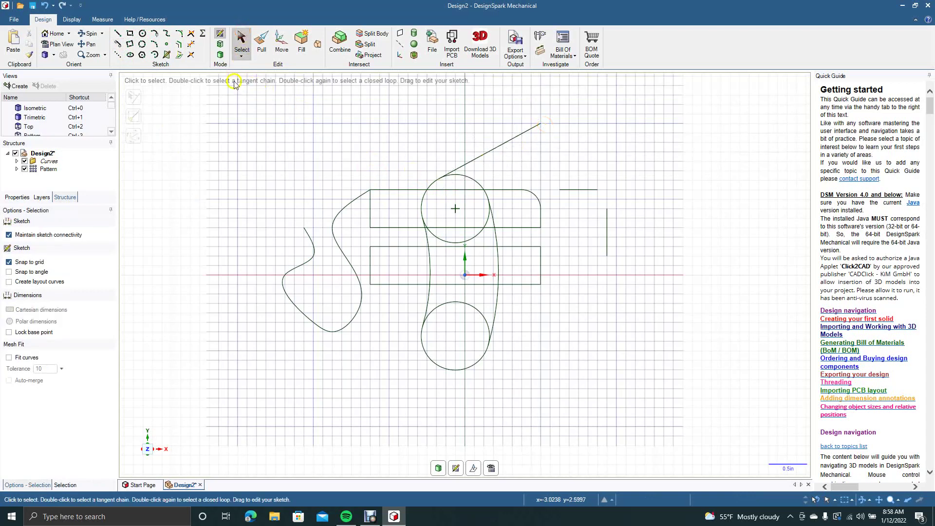
# - Draw a 1.375 × 0.500in three-point rectangle below the sketch
pyautogui.click(130, 45)
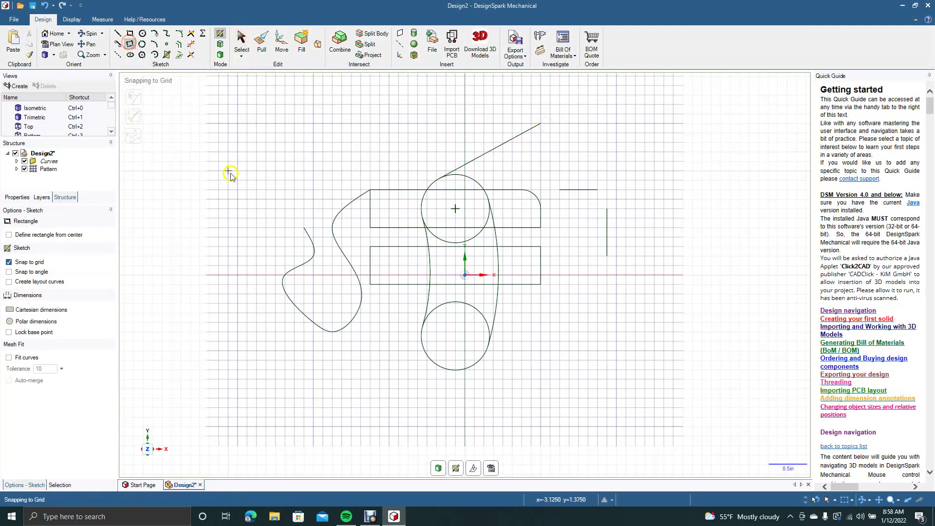
pyautogui.click(342, 408)
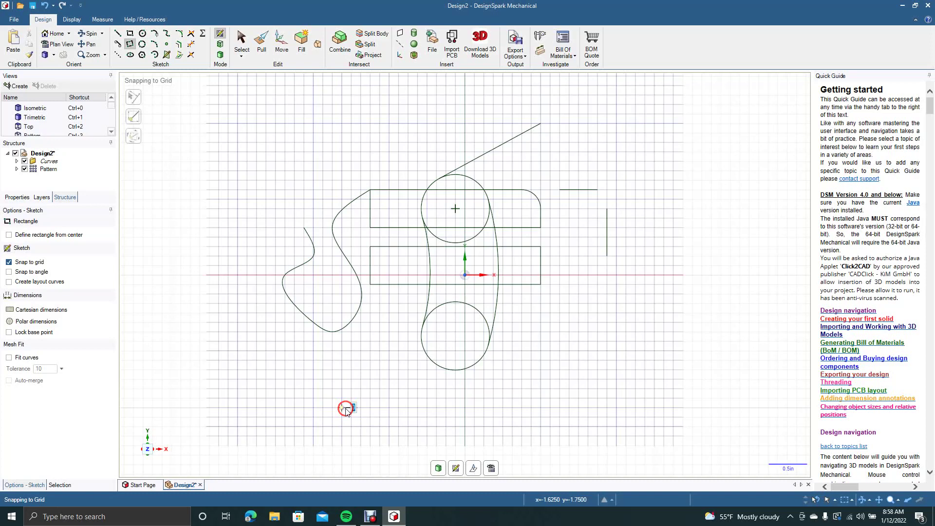
pyautogui.click(341, 370)
pyautogui.click(445, 386)
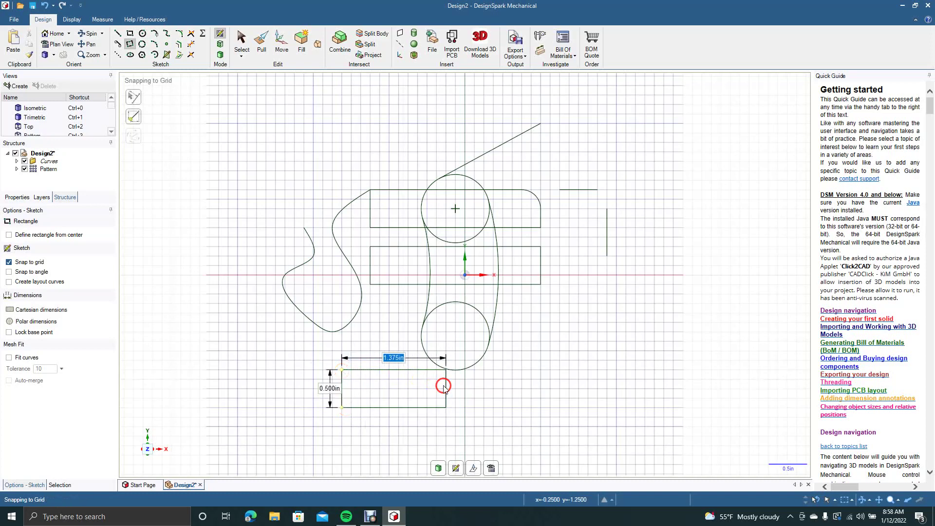
pyautogui.click(242, 44)
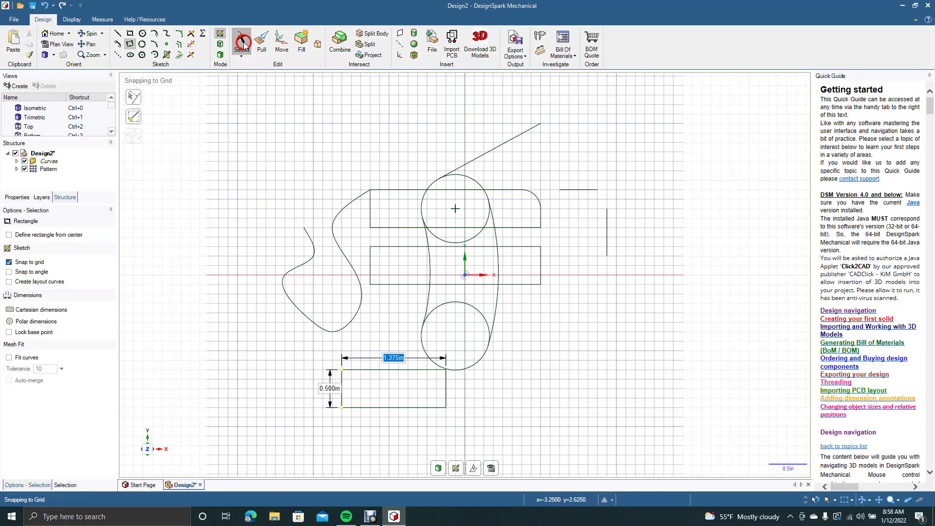
# - Draw a small 0.515in three-point circle right of the lower circle
pyautogui.click(142, 44)
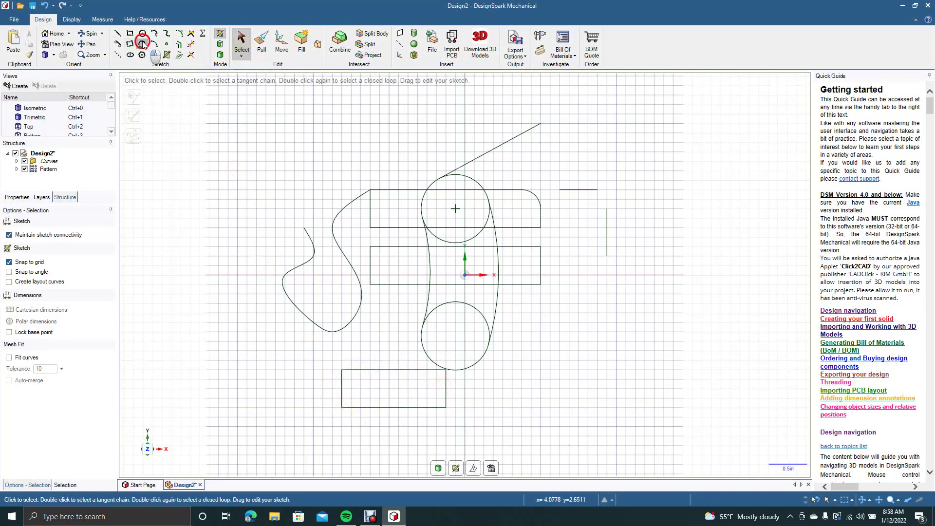
pyautogui.click(549, 361)
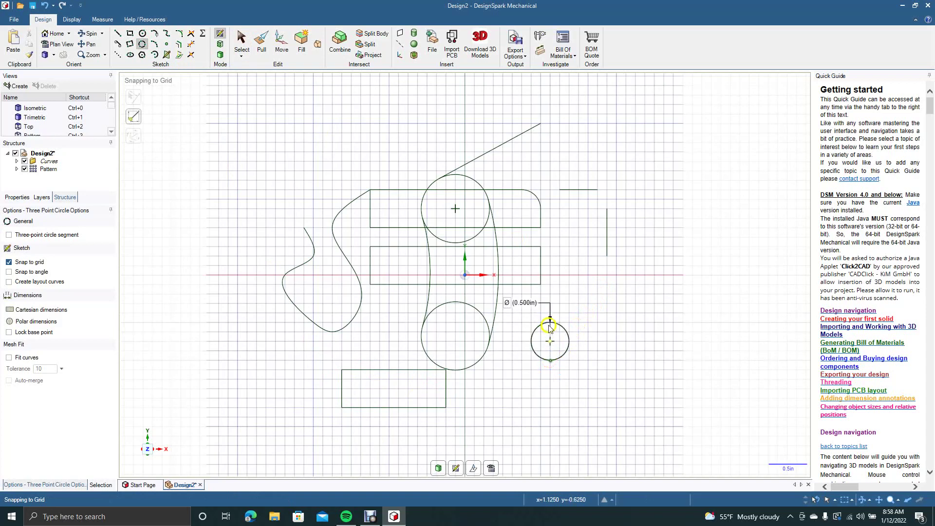
pyautogui.click(550, 323)
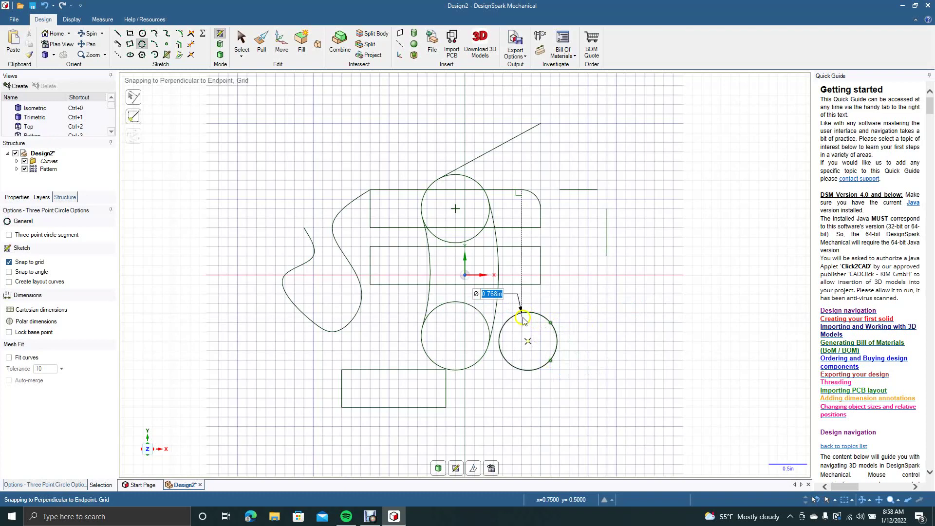
pyautogui.click(538, 359)
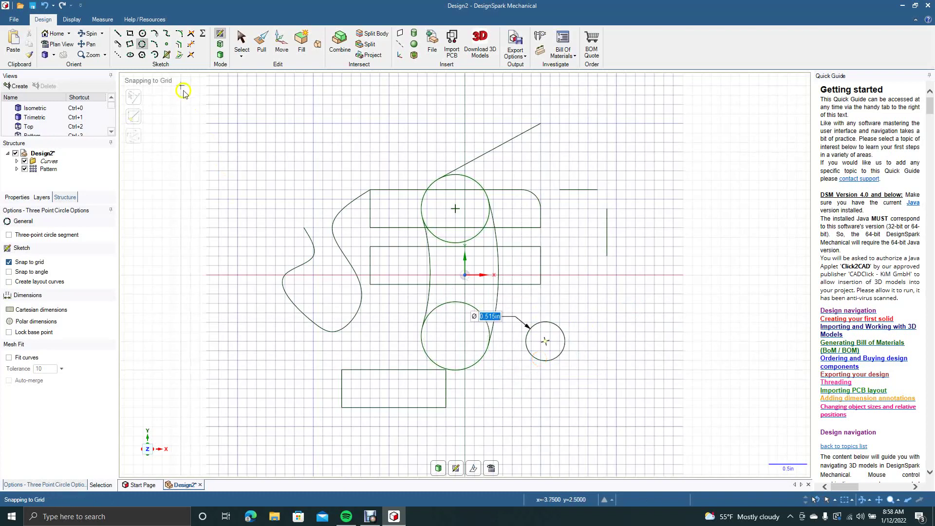
pyautogui.click(240, 41)
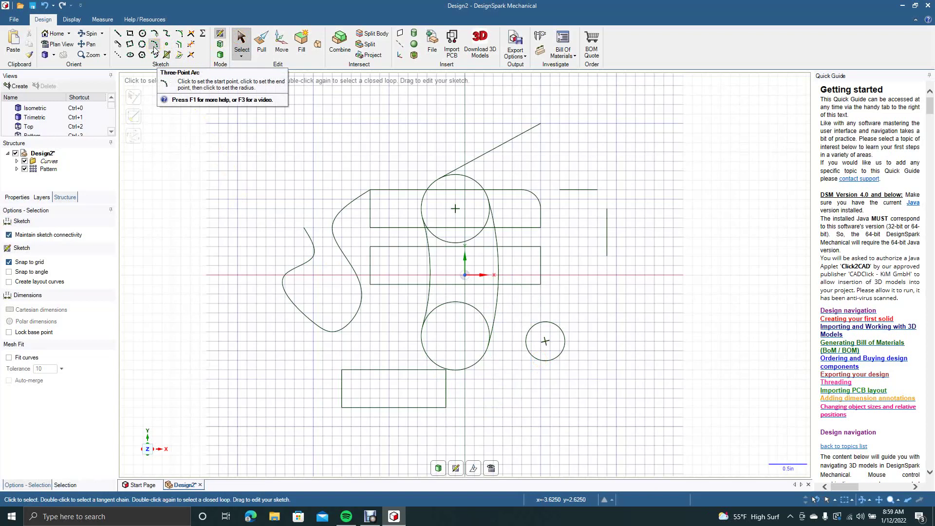
# - Draw a 0.625in-radius arc from the spline's end down 1.250in, bulging left
pyautogui.click(154, 44)
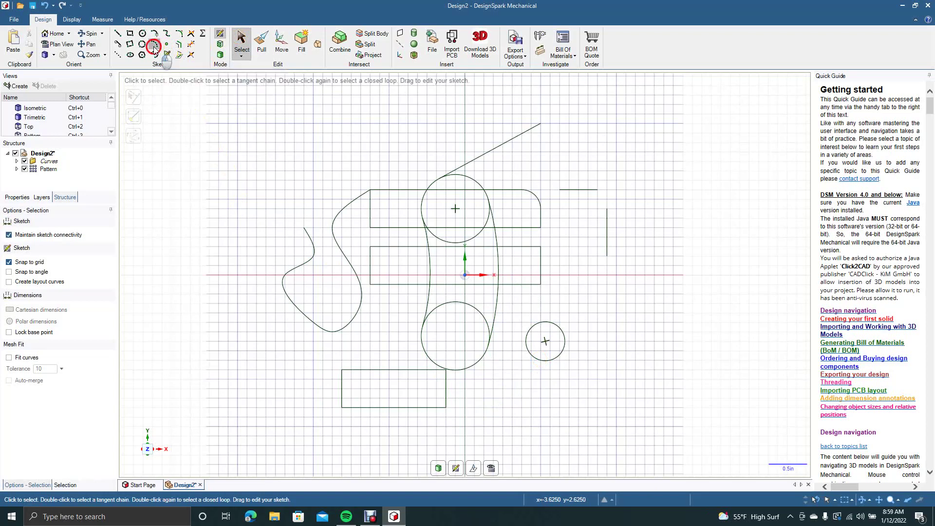
pyautogui.click(370, 191)
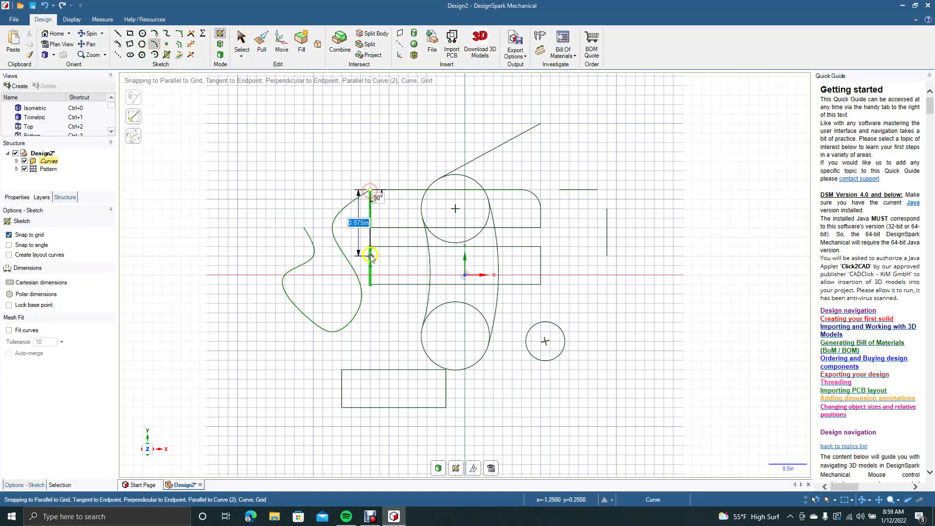
pyautogui.click(371, 284)
pyautogui.click(323, 241)
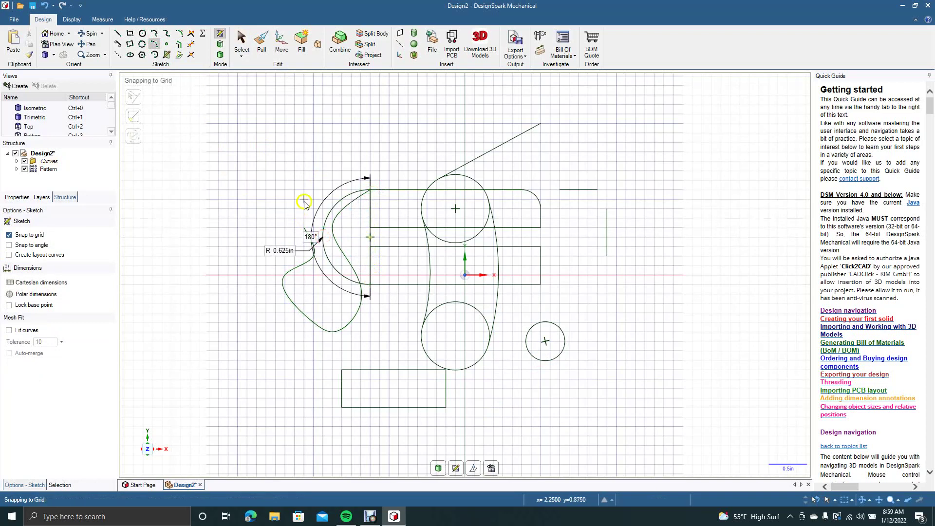
pyautogui.click(240, 40)
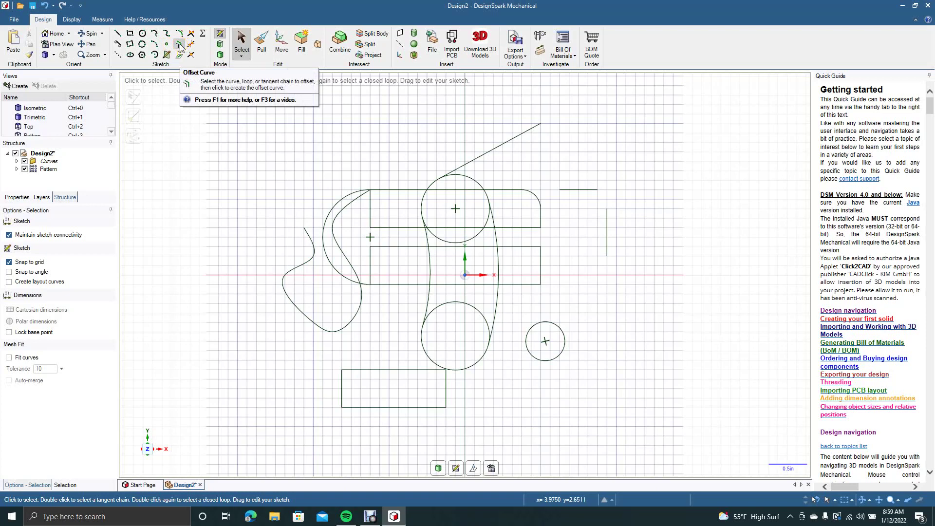
# - Offset the rectangle's top edge 0.250in upward as a parallel line
pyautogui.click(180, 46)
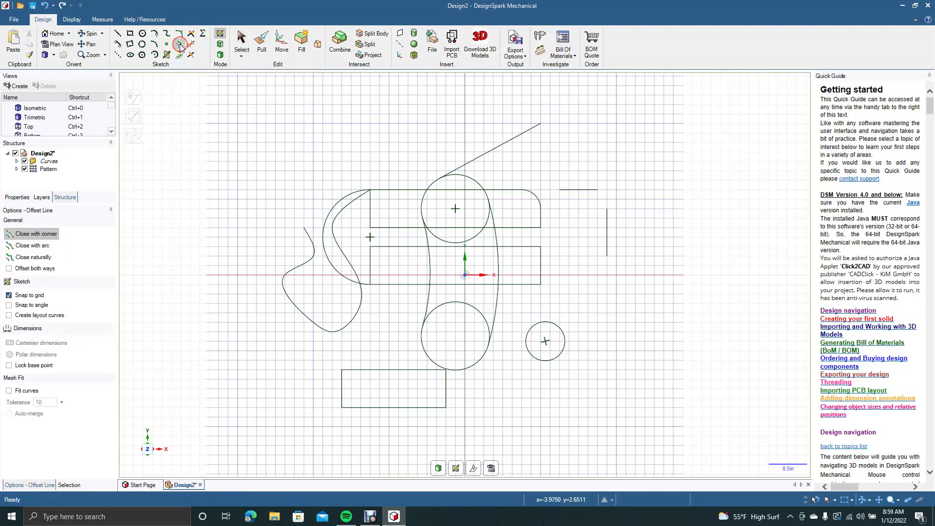
pyautogui.click(380, 371)
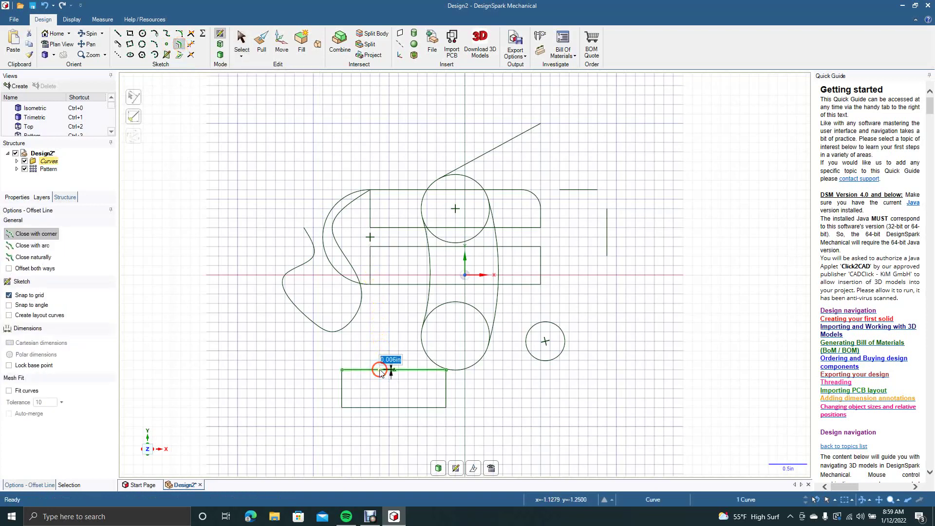
pyautogui.click(380, 353)
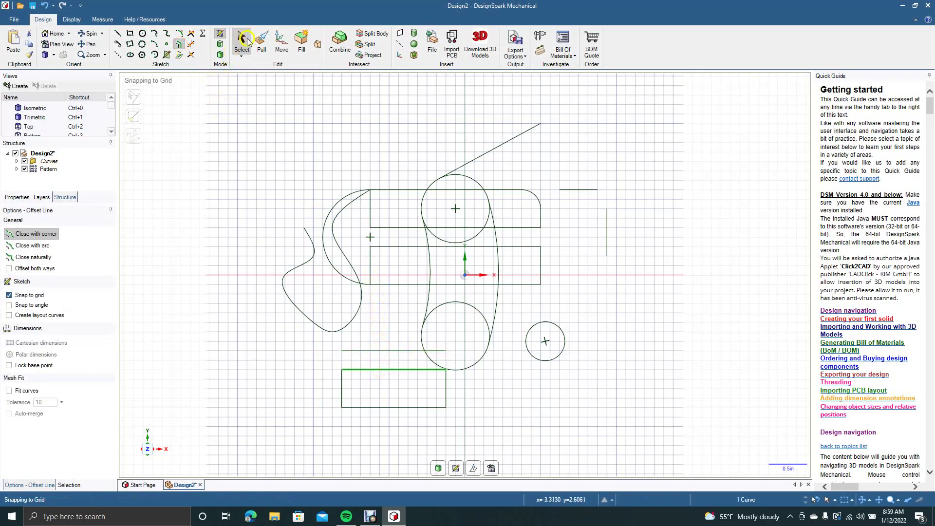
pyautogui.click(241, 39)
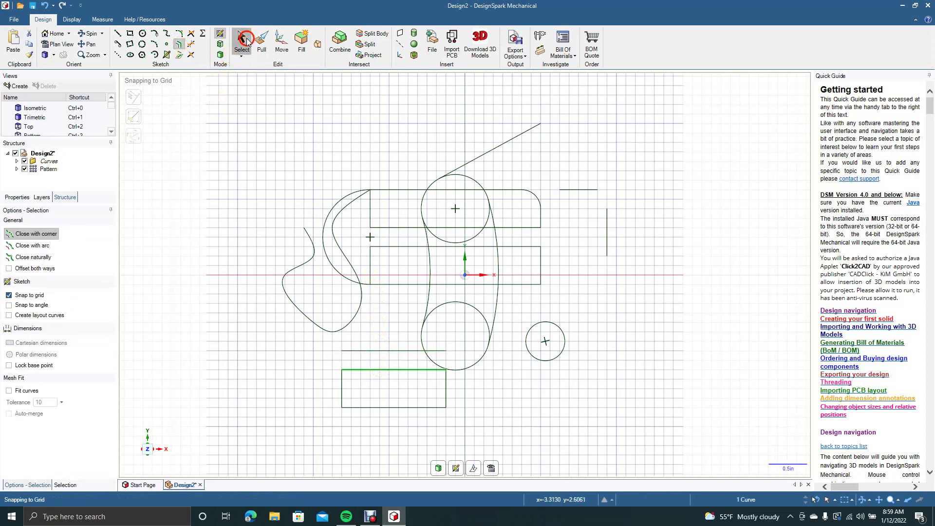
# - Trim away the overlapping inner arcs of the two stacked circles
pyautogui.click(192, 45)
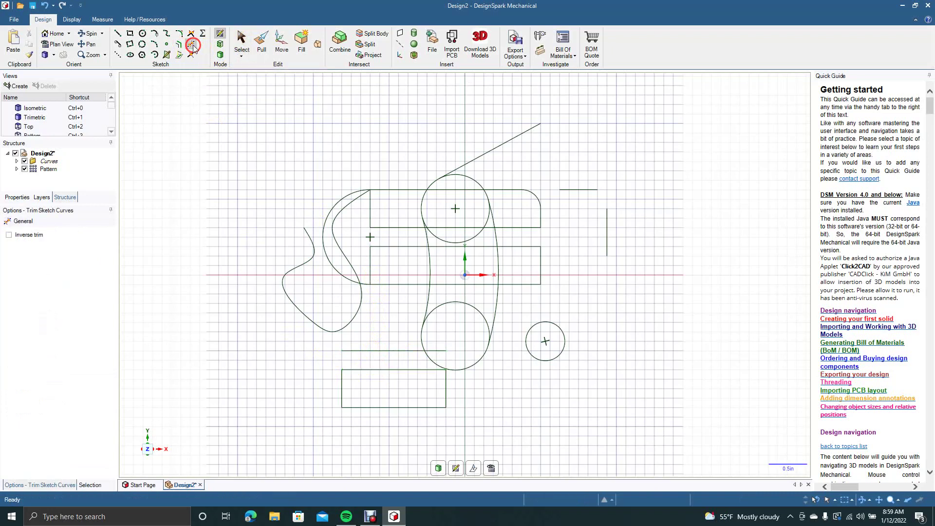
pyautogui.click(451, 303)
pyautogui.click(453, 241)
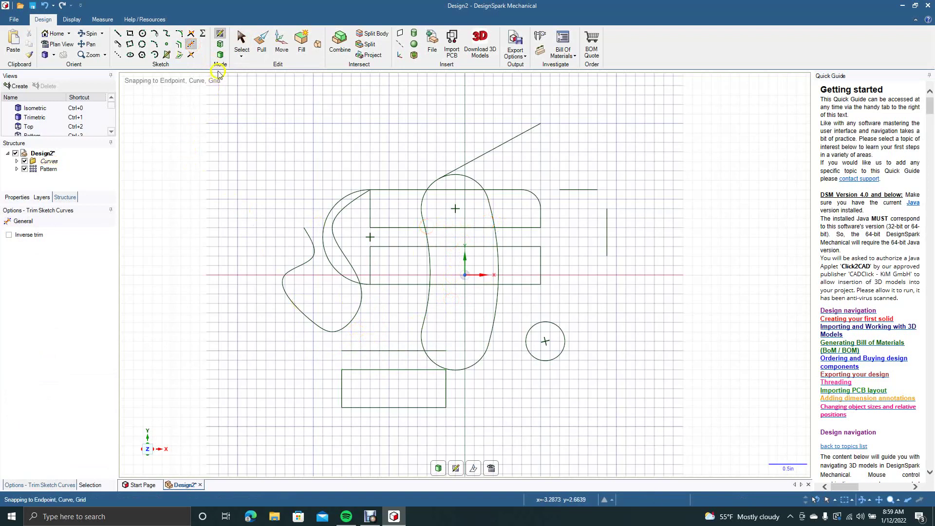
# - Draw a 2.500in vertical line to the left of the sketch
pyautogui.click(240, 46)
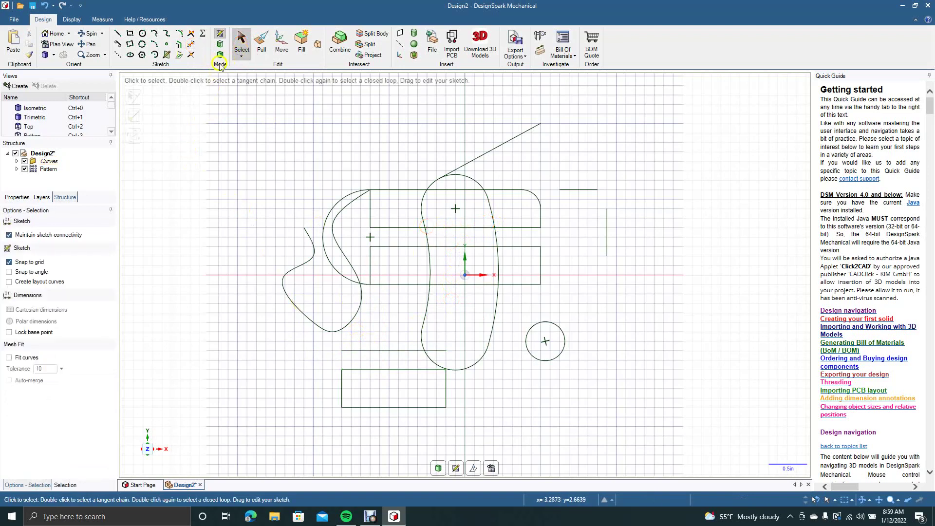
pyautogui.click(116, 54)
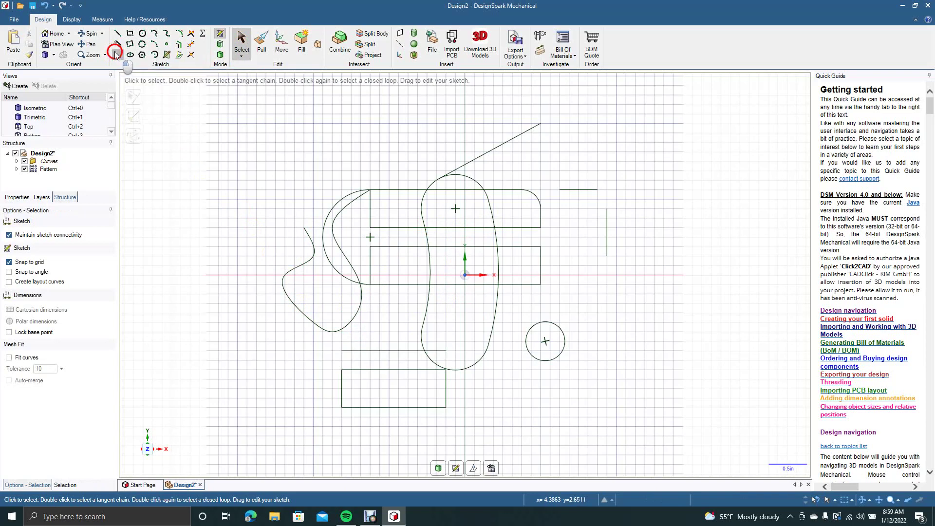
pyautogui.click(236, 123)
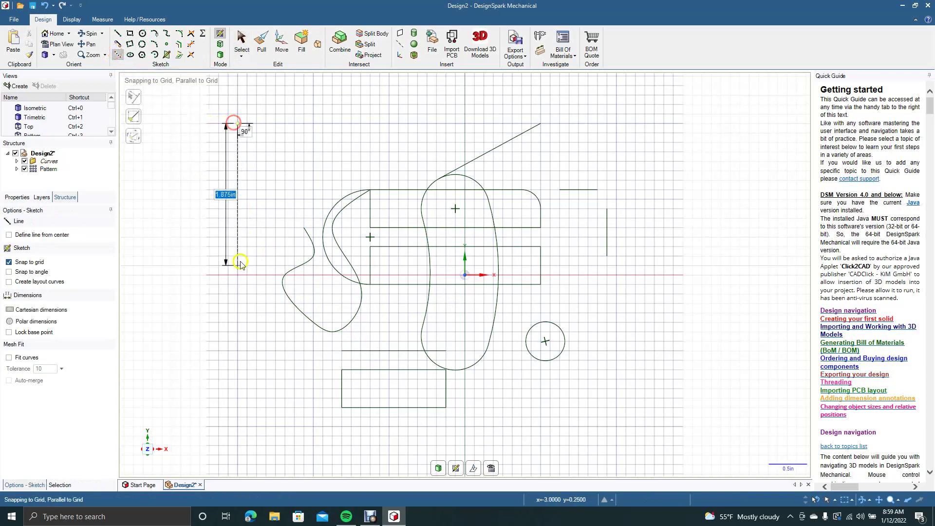
pyautogui.click(239, 319)
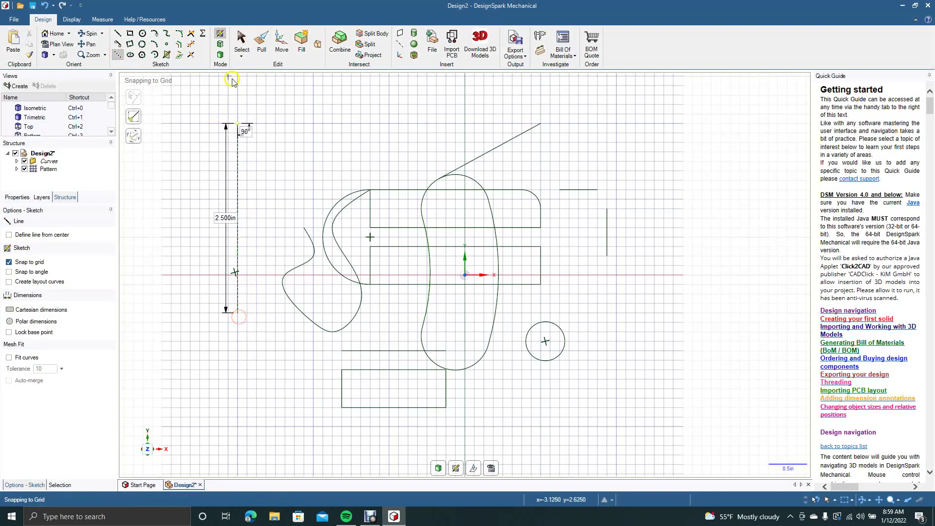
pyautogui.click(241, 43)
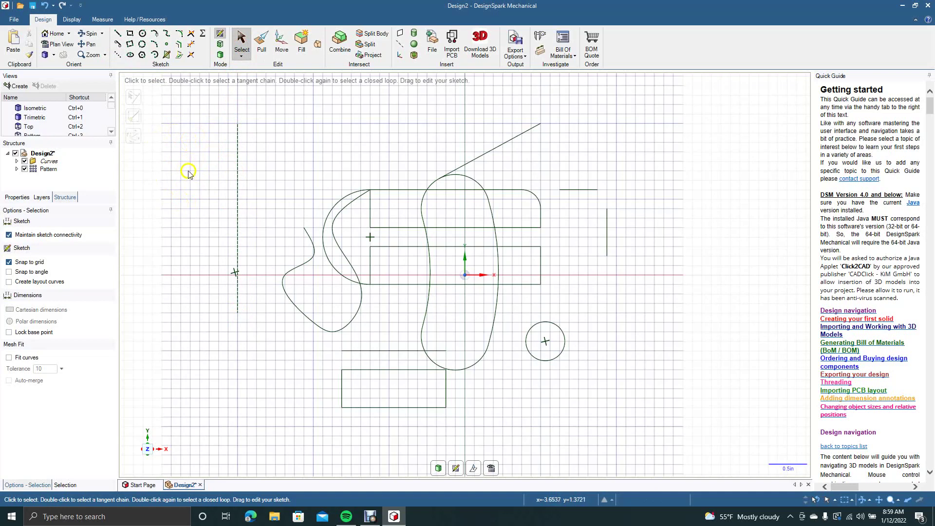
# - Set the new vertical line as the mirror line
pyautogui.click(237, 190)
pyautogui.rightClick(236, 191)
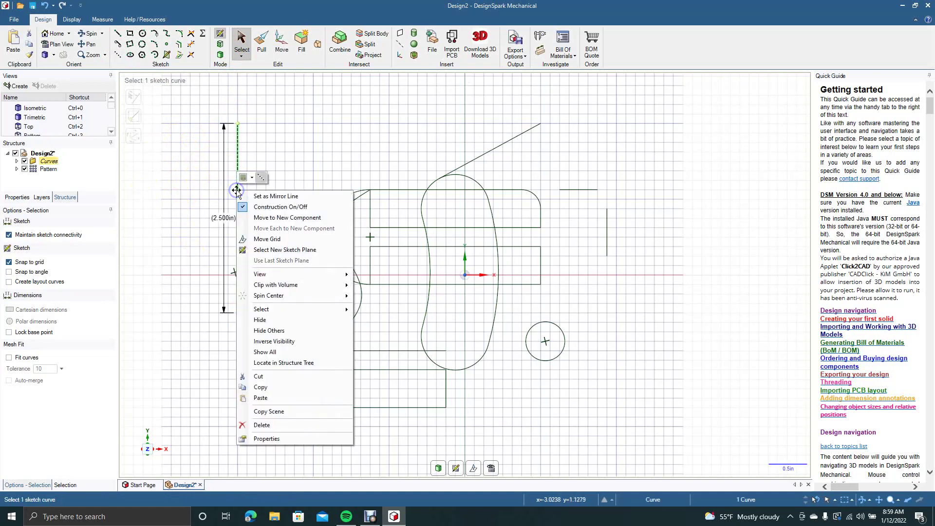
pyautogui.click(262, 196)
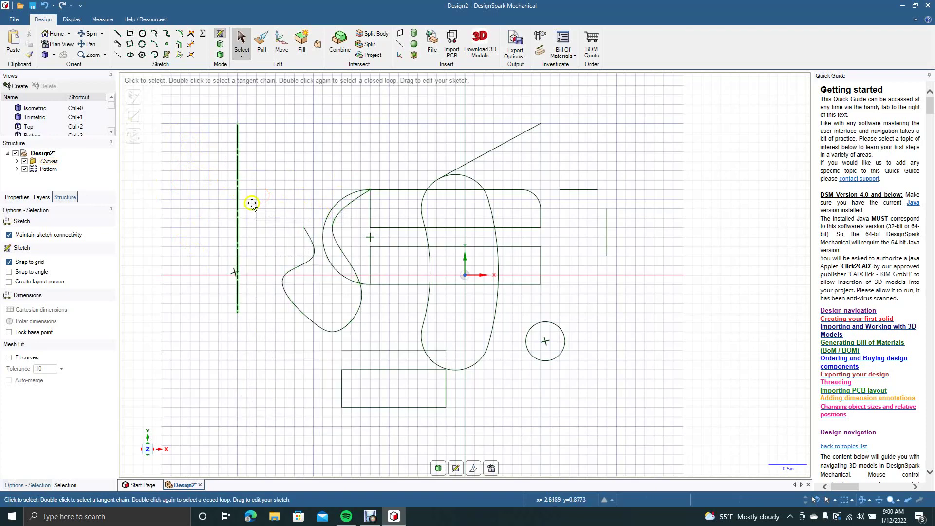
# - Sketch a 0.250in circle left of the mirror line, mirrored onto its right side
pyautogui.click(142, 35)
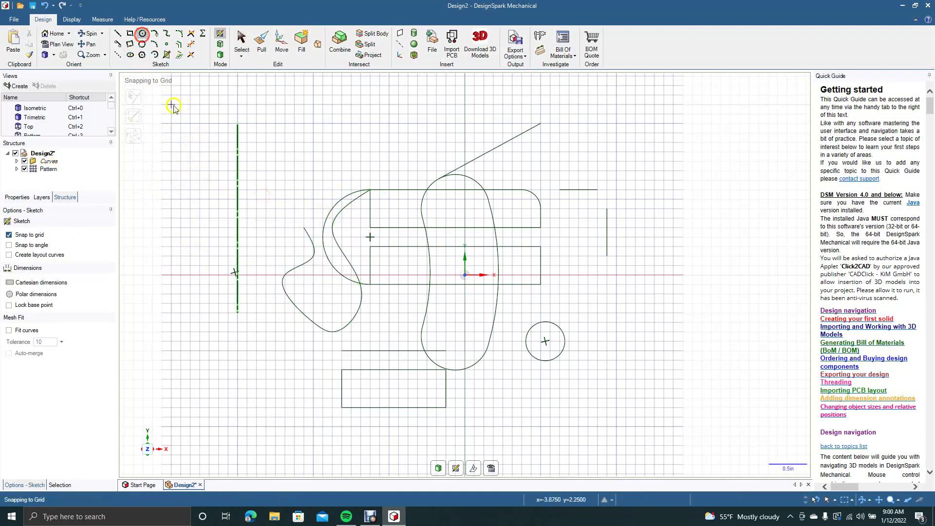
pyautogui.click(199, 180)
pyautogui.click(202, 168)
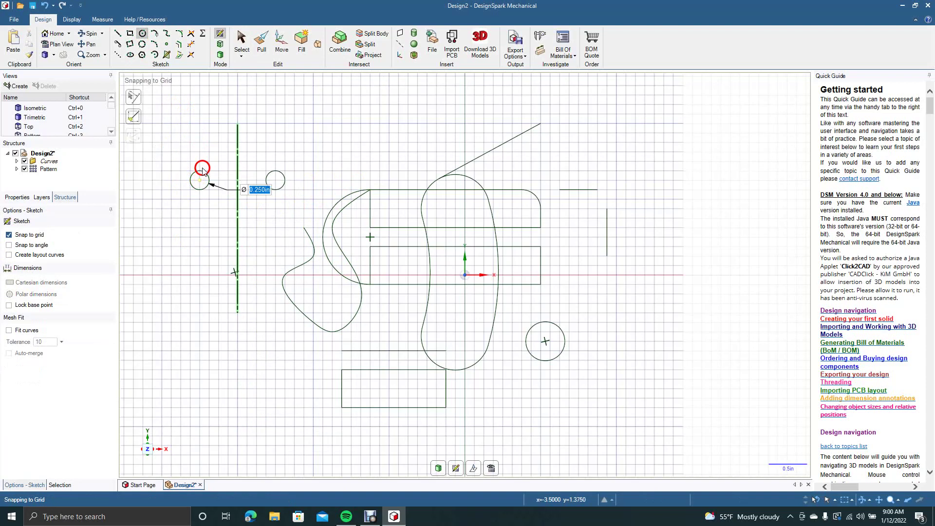
pyautogui.click(239, 42)
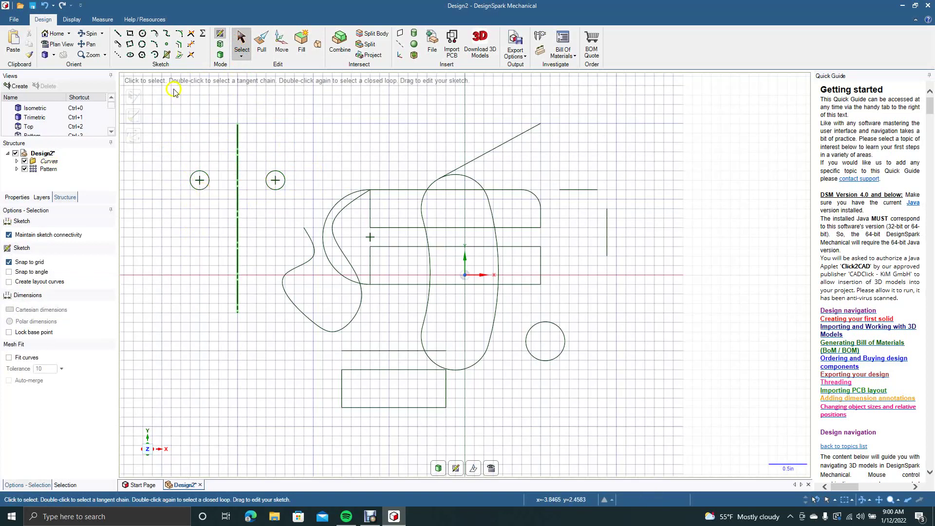
# - Draw an ellipse centred on the mirror line's top endpoint with a 0.750in axis
pyautogui.click(130, 55)
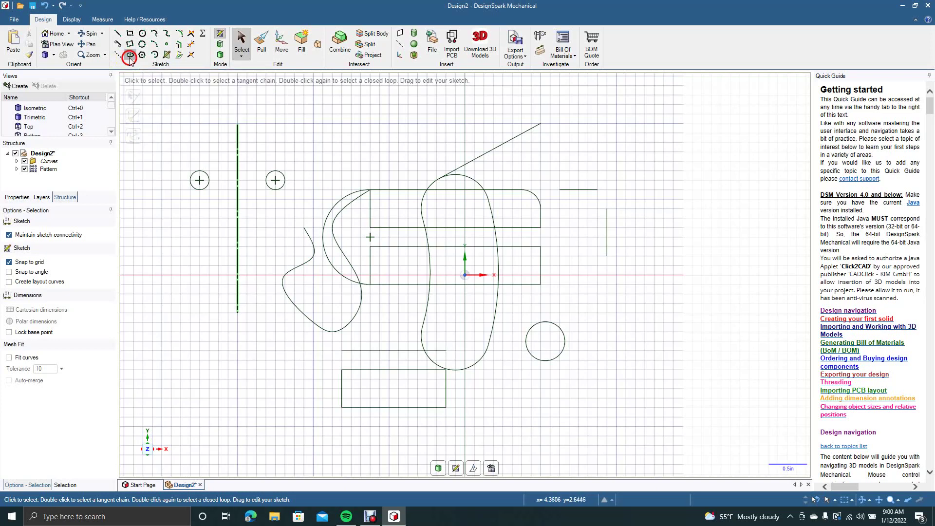
pyautogui.click(237, 124)
pyautogui.click(266, 126)
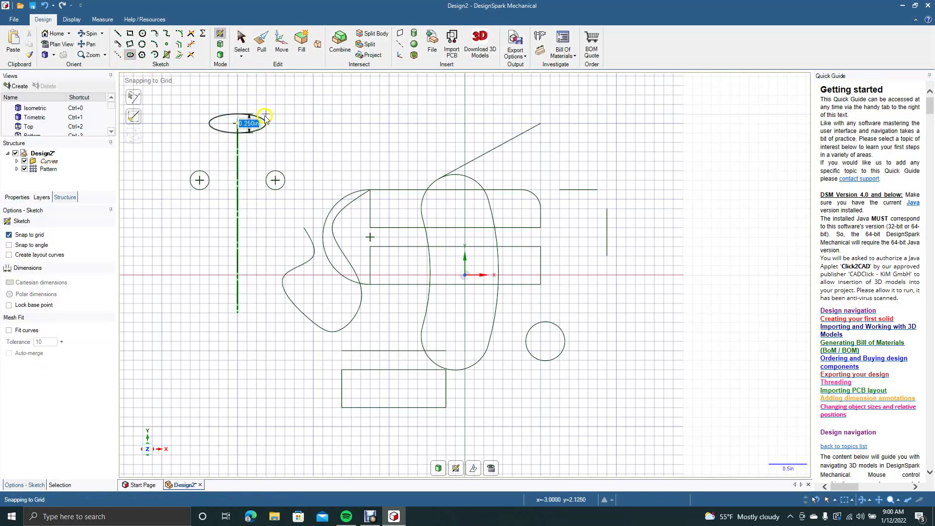
pyautogui.click(266, 111)
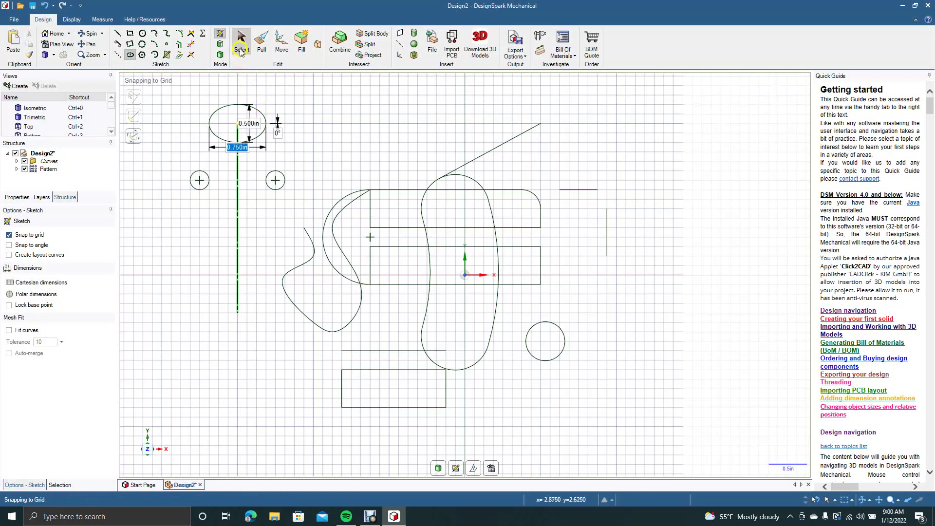
pyautogui.click(241, 41)
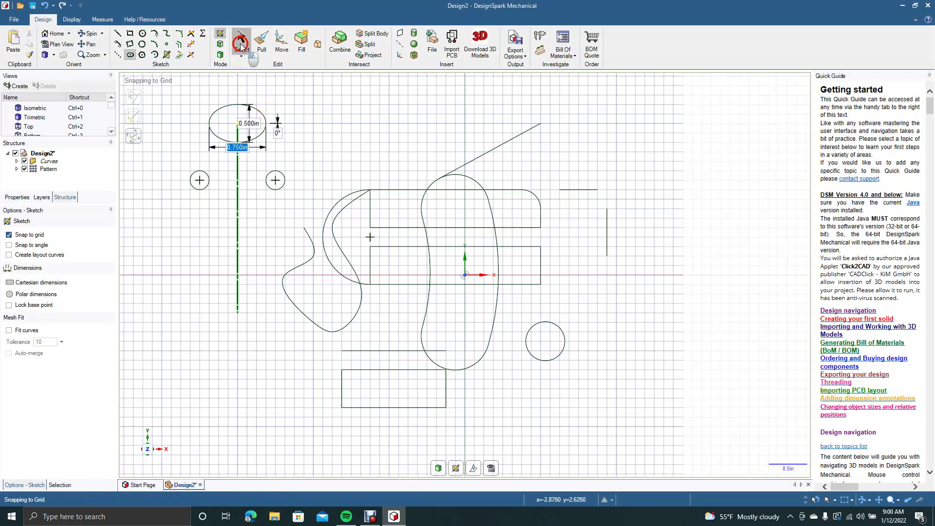
# - Place a 0.5in four-sided polygon square centred on the line's bottom endpoint
pyautogui.click(145, 57)
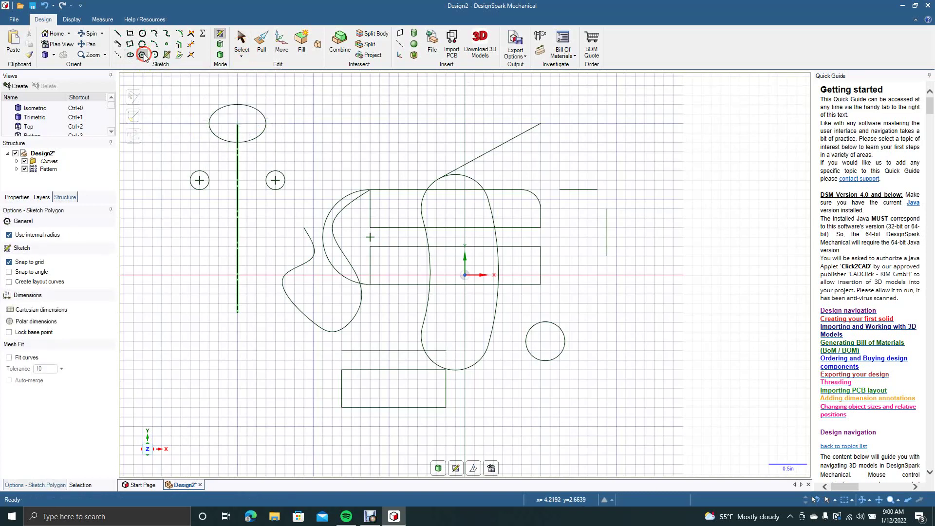
pyautogui.click(237, 312)
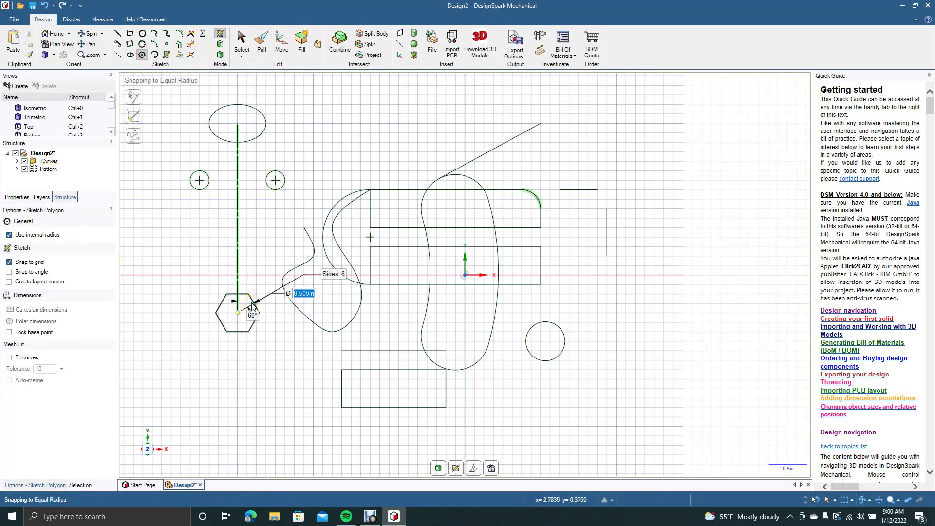
pyautogui.write('5')
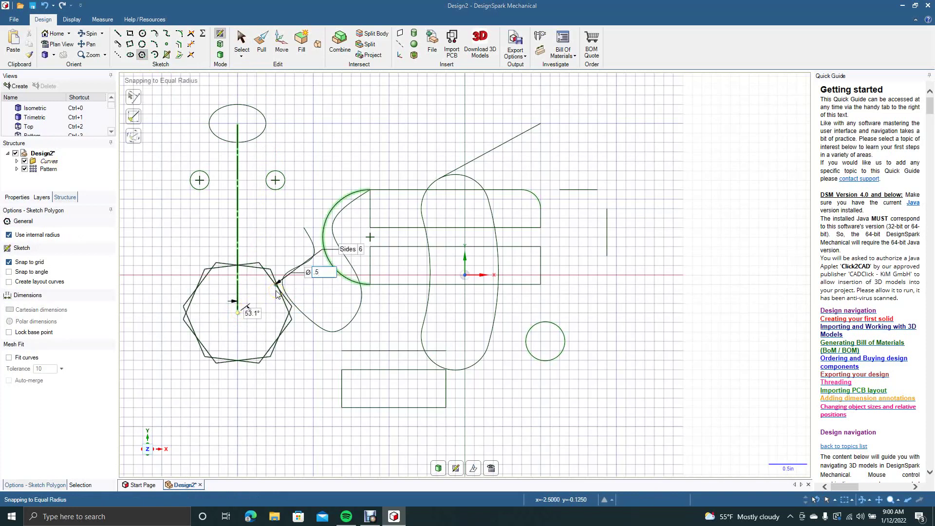
pyautogui.press('Return')
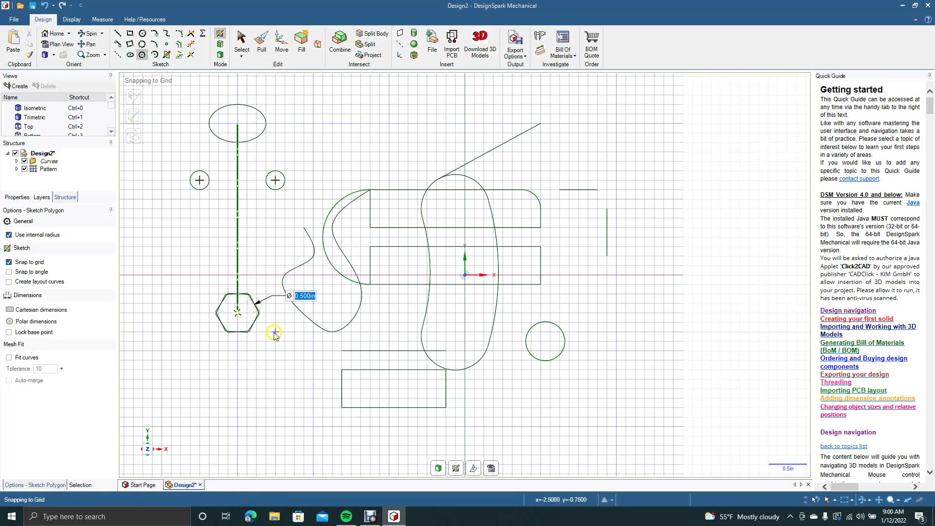
pyautogui.press('Escape')
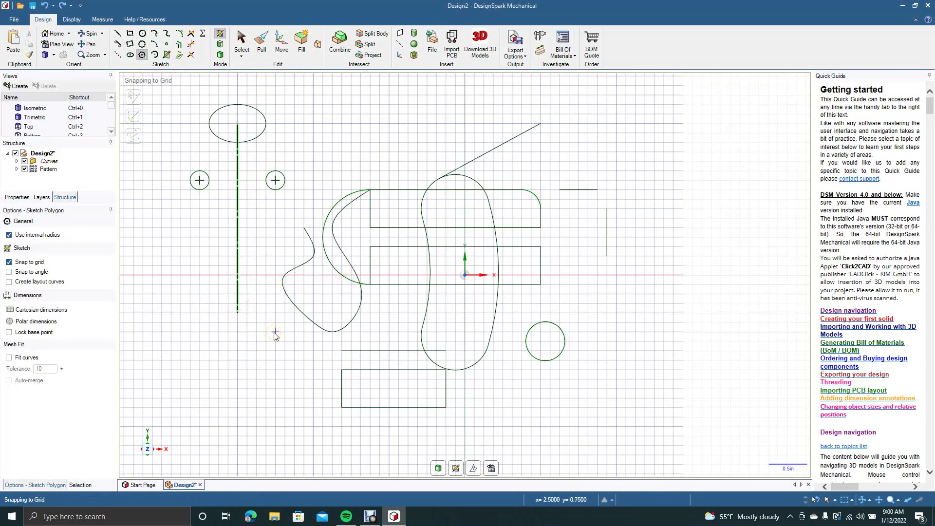
pyautogui.click(237, 311)
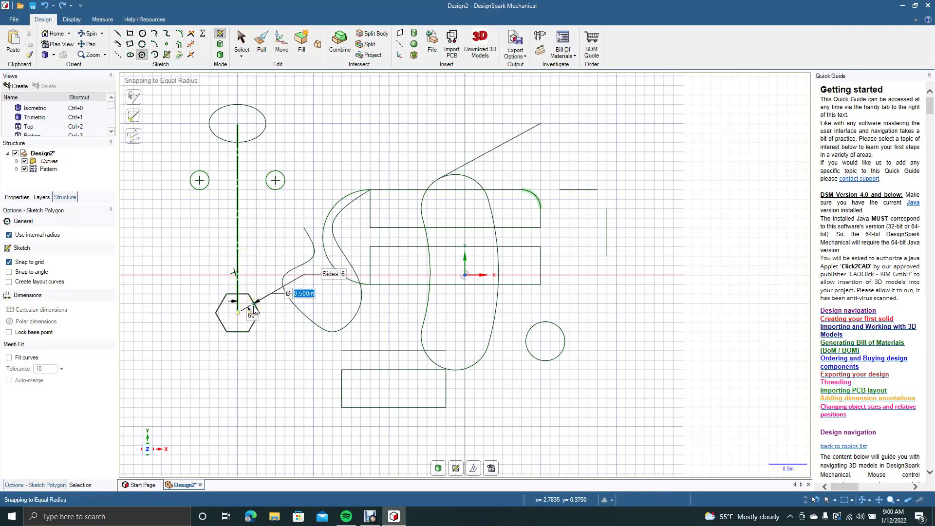
pyautogui.write('.5')
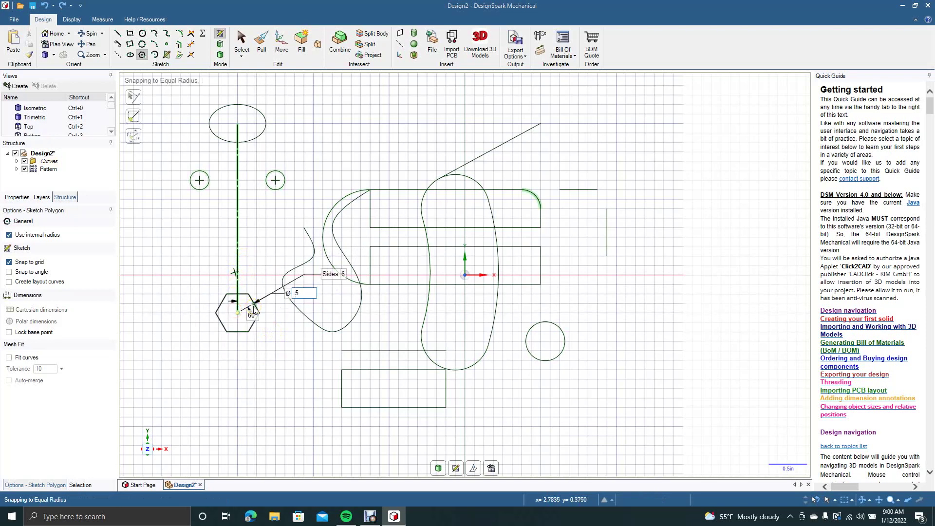
pyautogui.press('Tab')
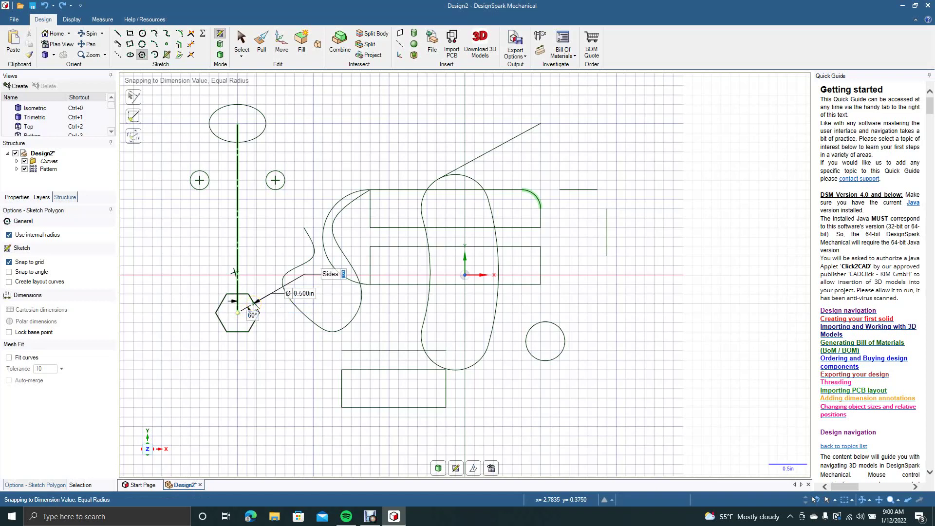
pyautogui.write('44')
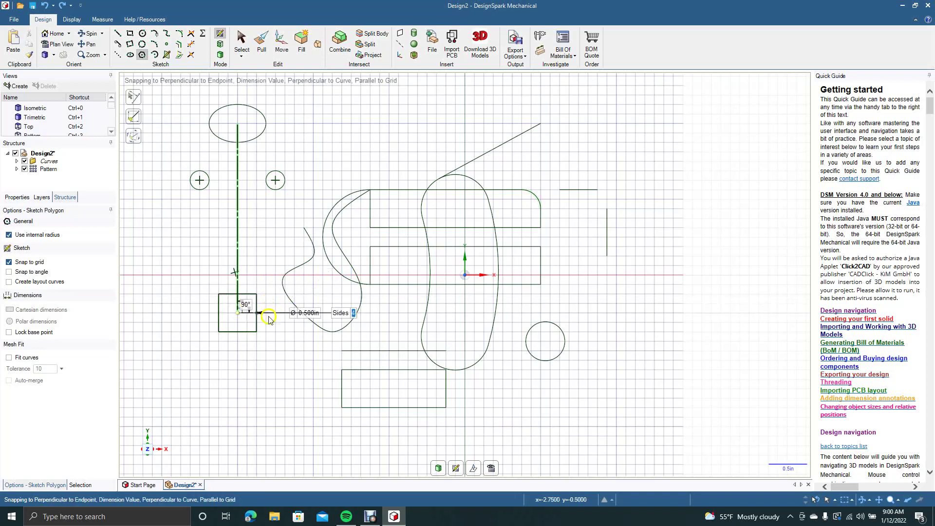
pyautogui.press('Return')
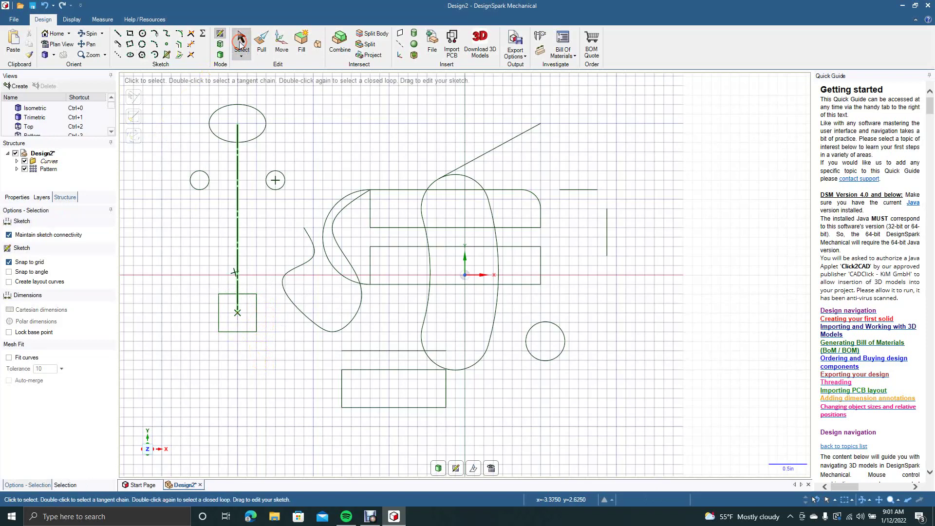
# - Sweep a 0.750in-diameter arc centred on the short right-hand line's lower endpoint
pyautogui.click(155, 55)
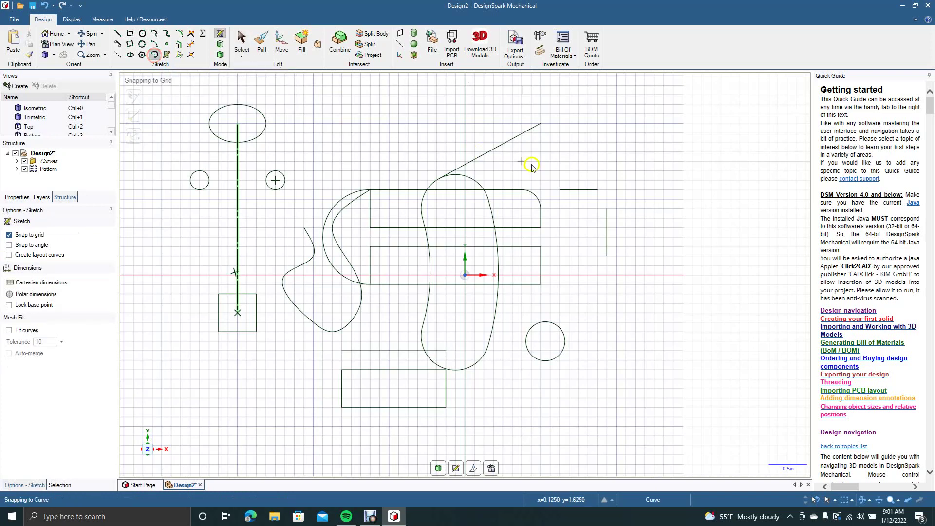
pyautogui.click(606, 258)
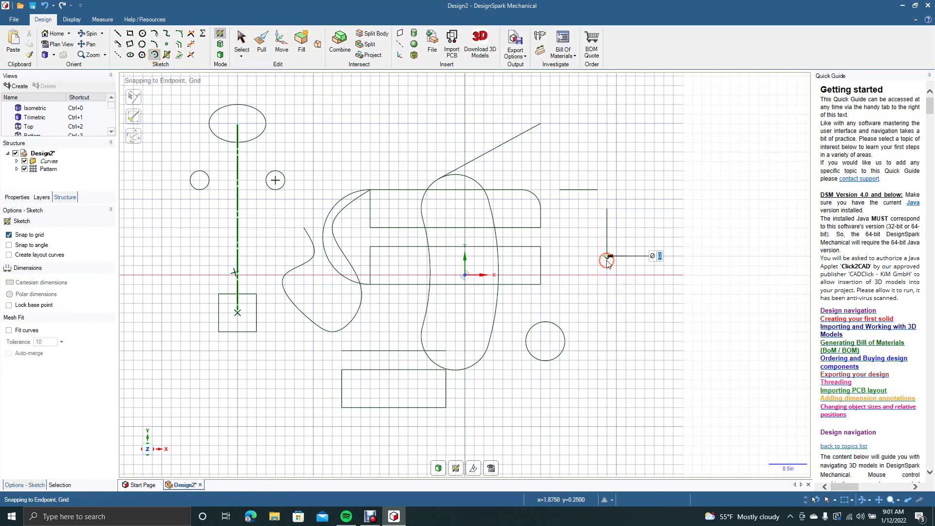
pyautogui.click(606, 286)
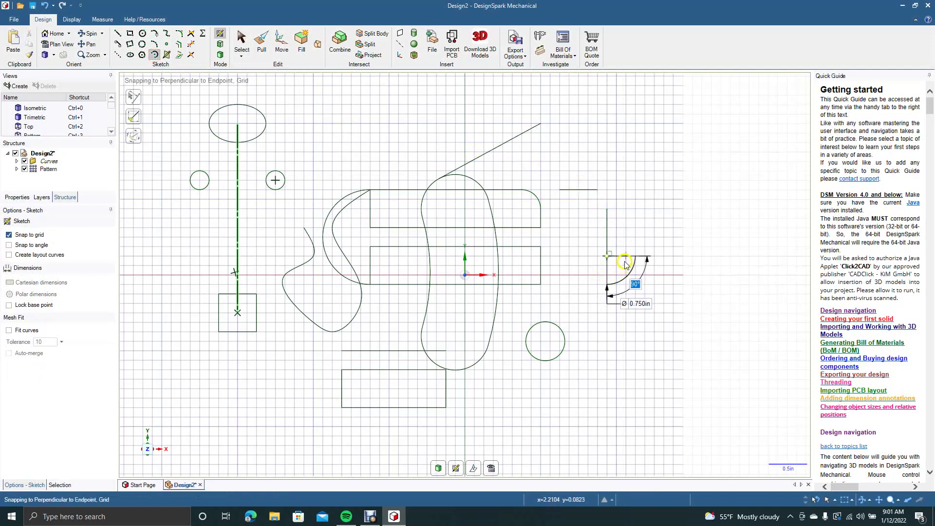
pyautogui.click(625, 260)
pyautogui.click(240, 39)
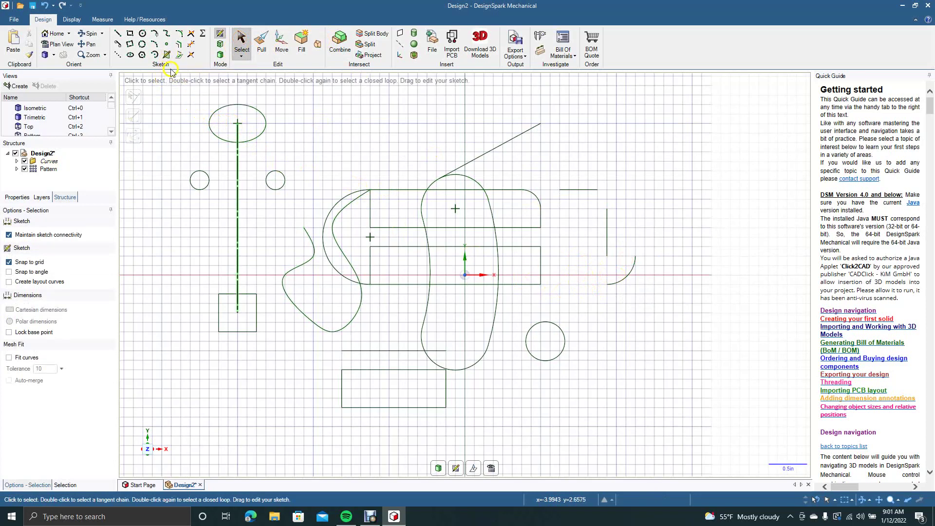
# - Split the lower rectangle's bottom edge to isolate a 0.750in left piece
pyautogui.click(191, 56)
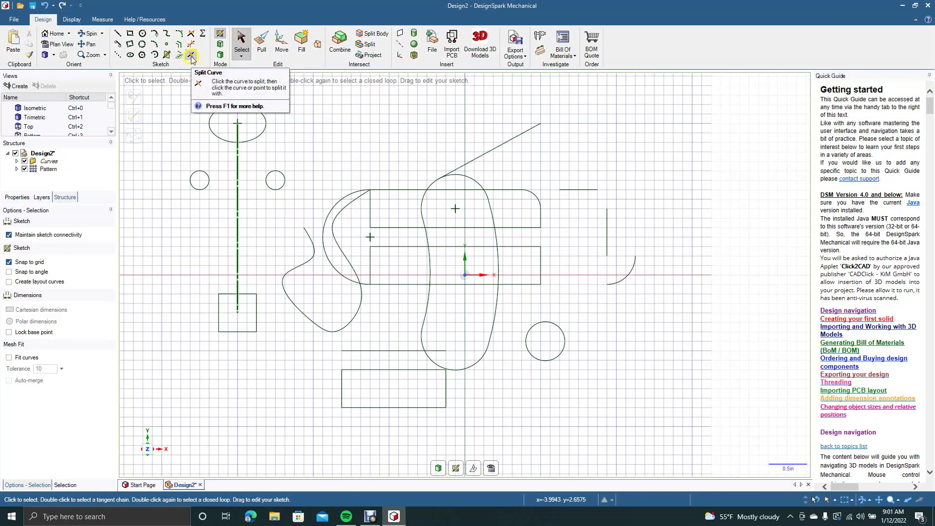
pyautogui.click(191, 55)
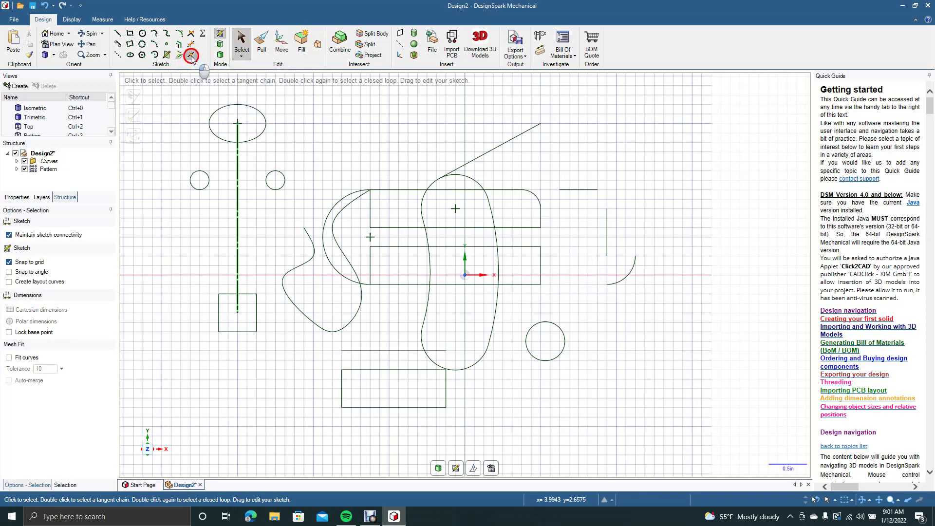
pyautogui.click(379, 408)
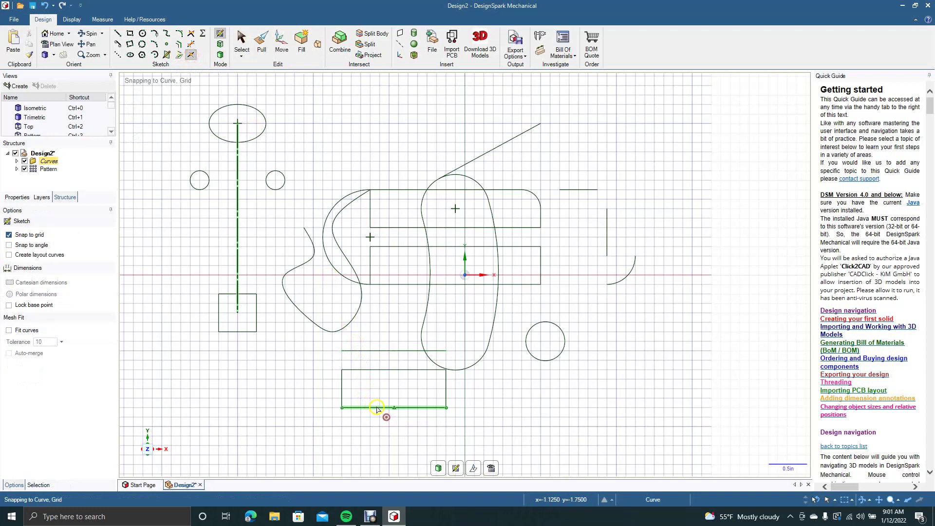
pyautogui.click(377, 407)
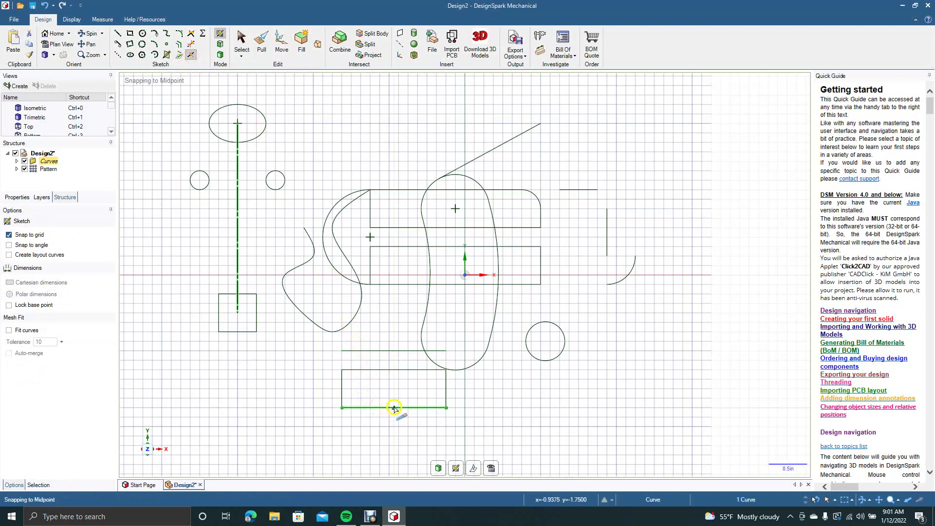
pyautogui.click(408, 408)
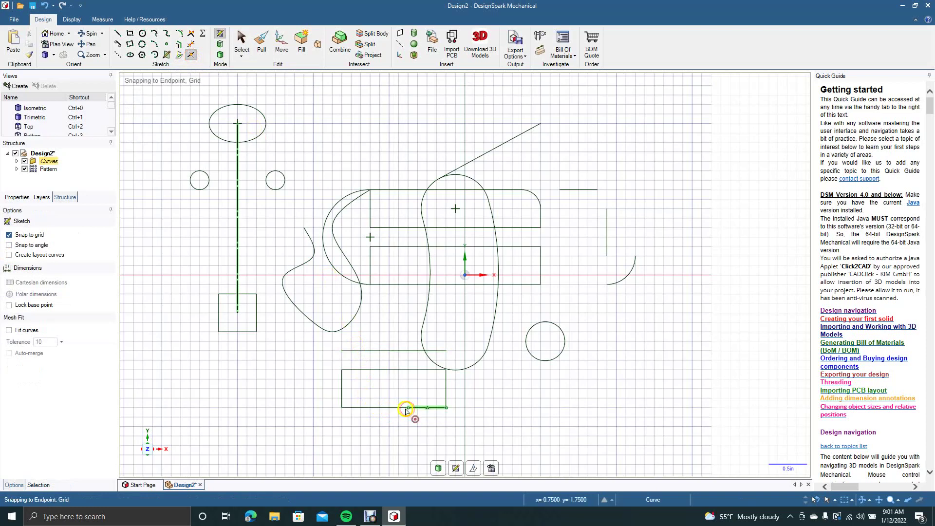
pyautogui.click(379, 407)
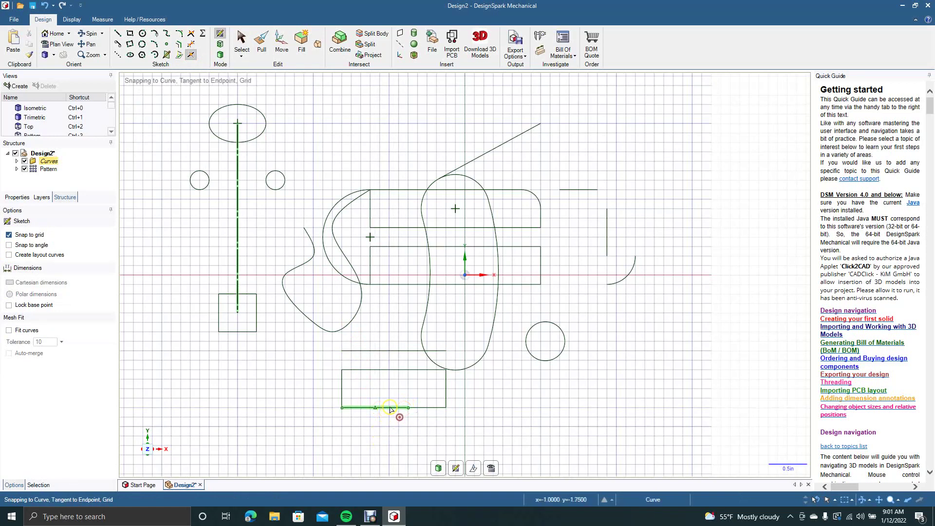
pyautogui.click(373, 407)
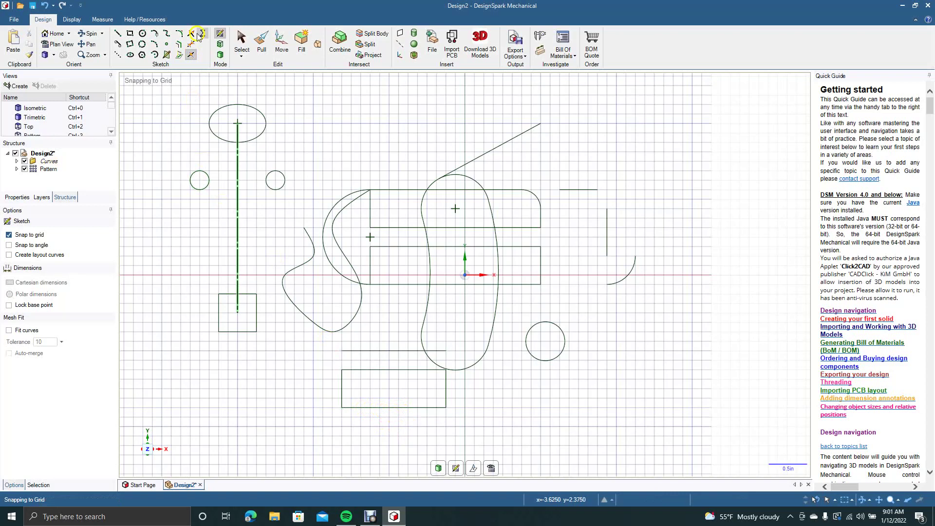
# - Delete the left 0.750in piece, leaving the rectangle open at the bottom
pyautogui.click(242, 38)
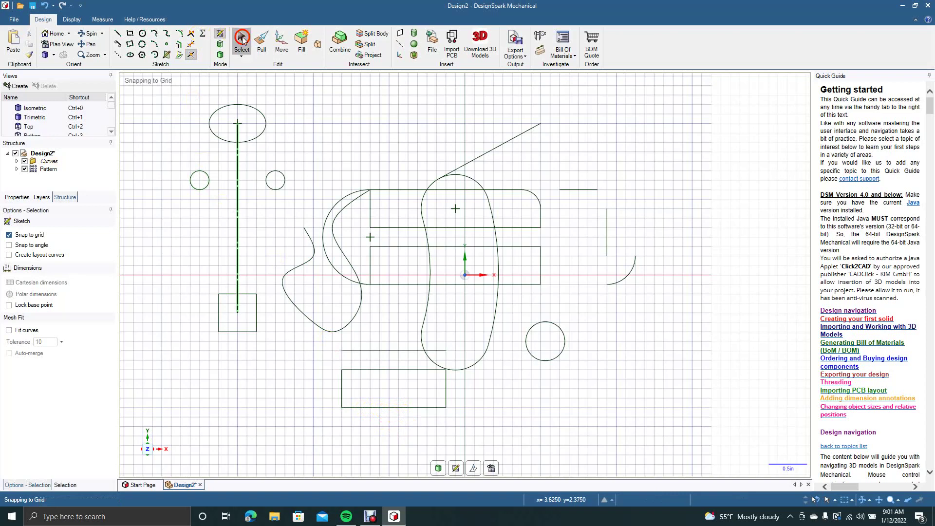
pyautogui.click(380, 408)
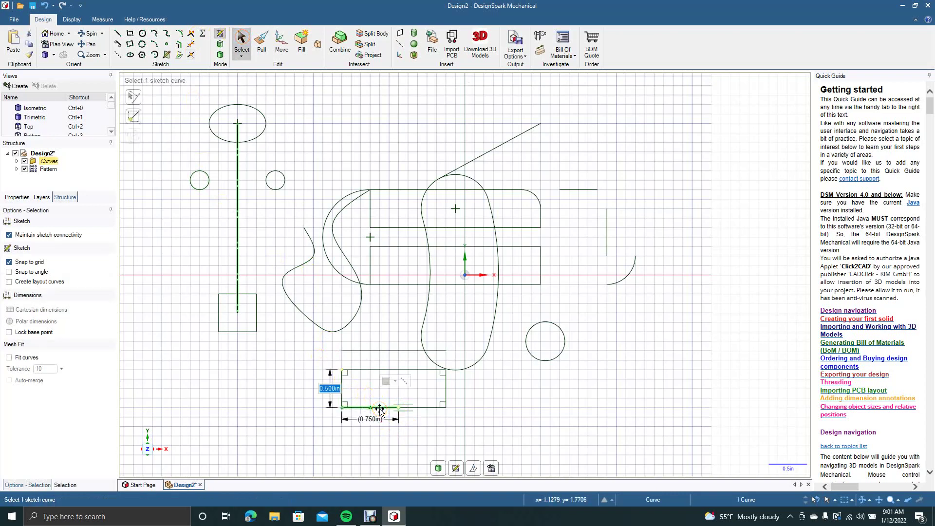
pyautogui.press('Delete')
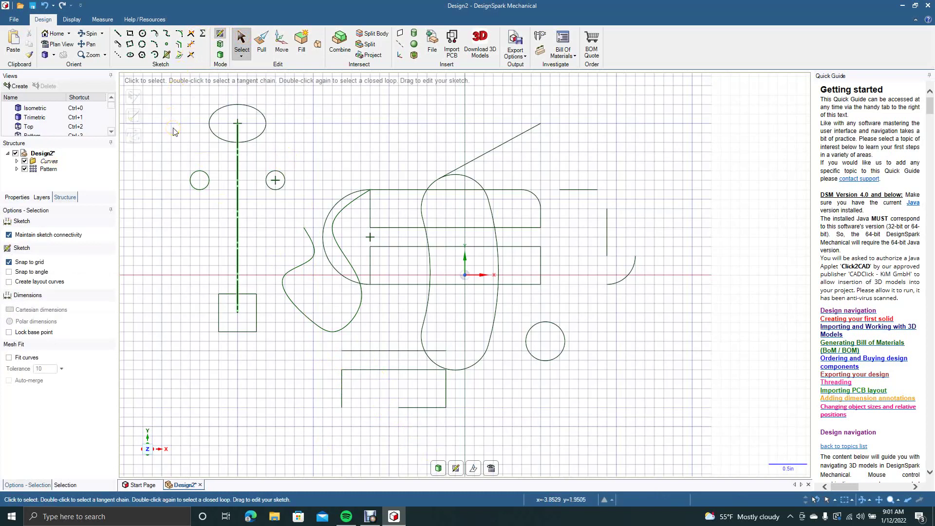
pyautogui.click(227, 34)
pyautogui.click(216, 49)
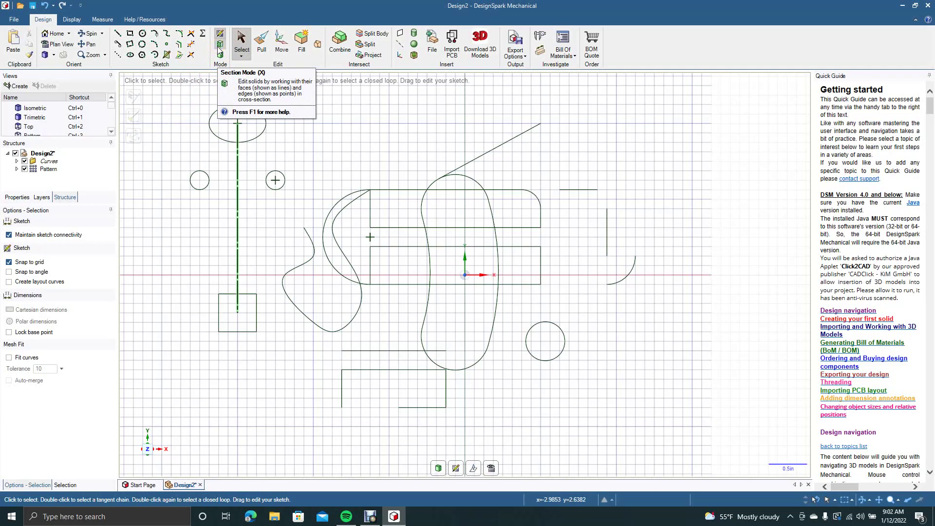
pyautogui.click(219, 55)
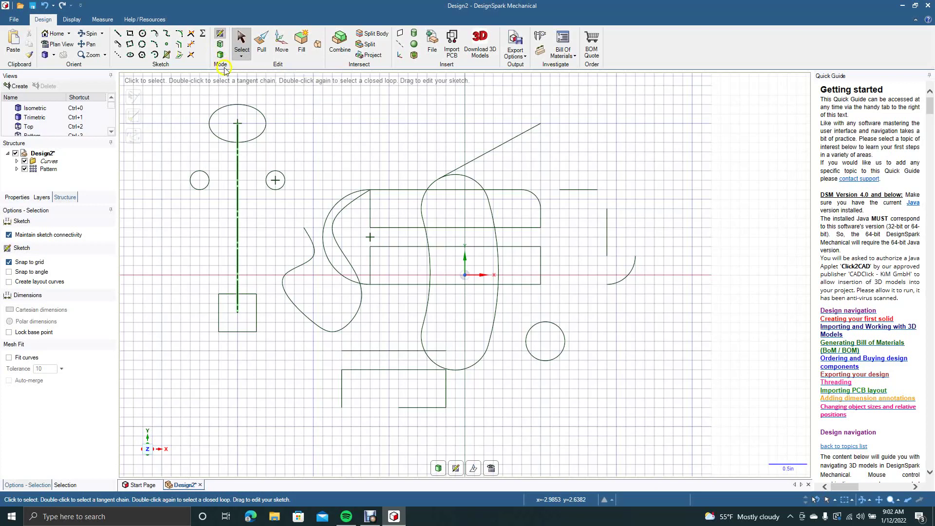
pyautogui.click(281, 46)
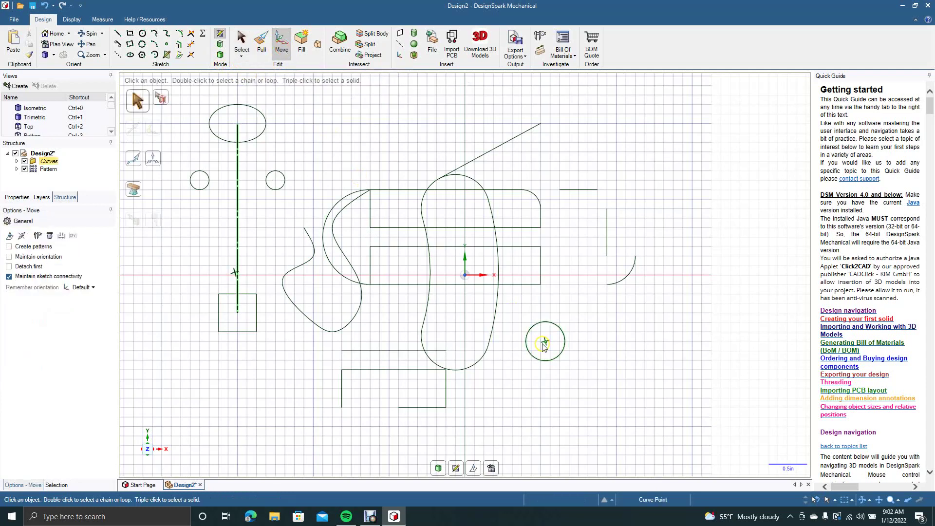
pyautogui.click(548, 326)
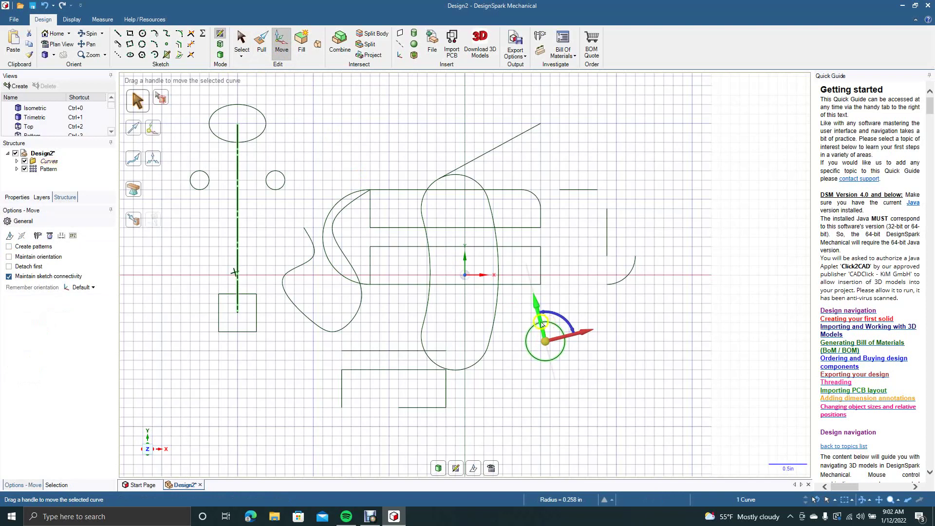
pyautogui.moveTo(536, 314)
pyautogui.mouseDown()
pyautogui.moveTo(530, 292)
pyautogui.moveTo(539, 331)
pyautogui.moveTo(534, 312)
pyautogui.mouseUp()
pyautogui.click(576, 288)
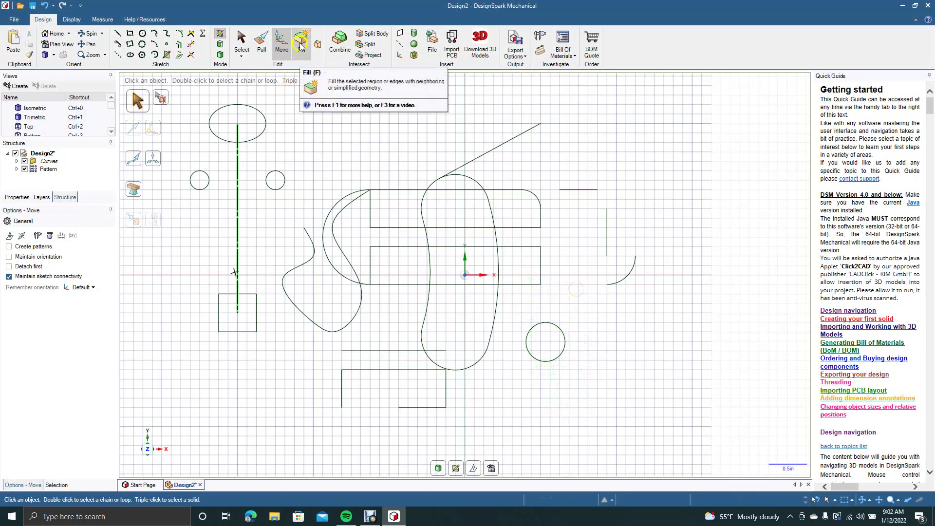
# - Fill the closed sketch loops into pale green surfaces and leave sketch mode
pyautogui.click(531, 332)
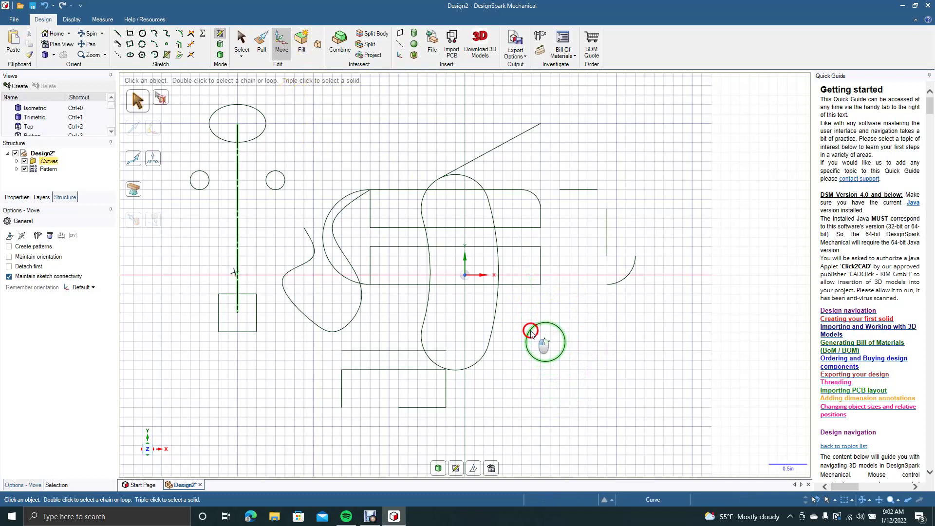
pyautogui.click(301, 49)
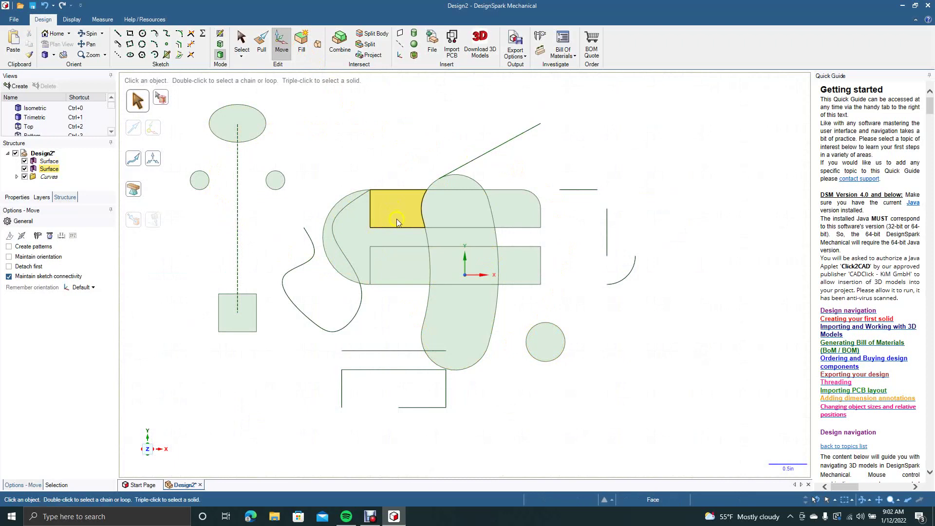
pyautogui.click(319, 126)
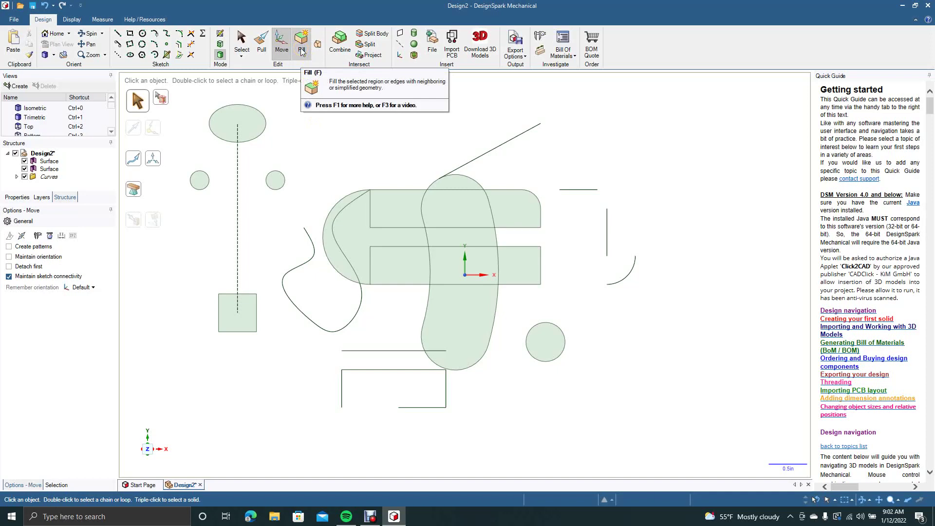
pyautogui.click(318, 45)
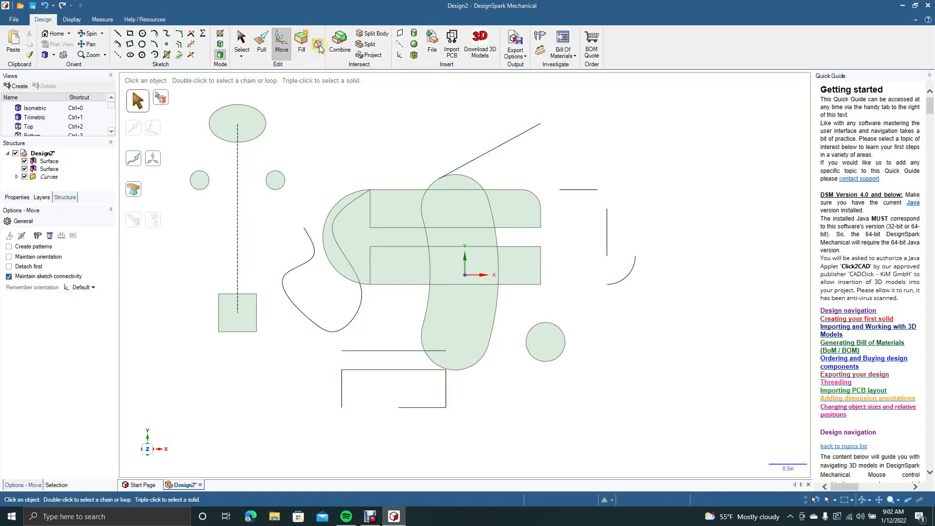
pyautogui.click(89, 33)
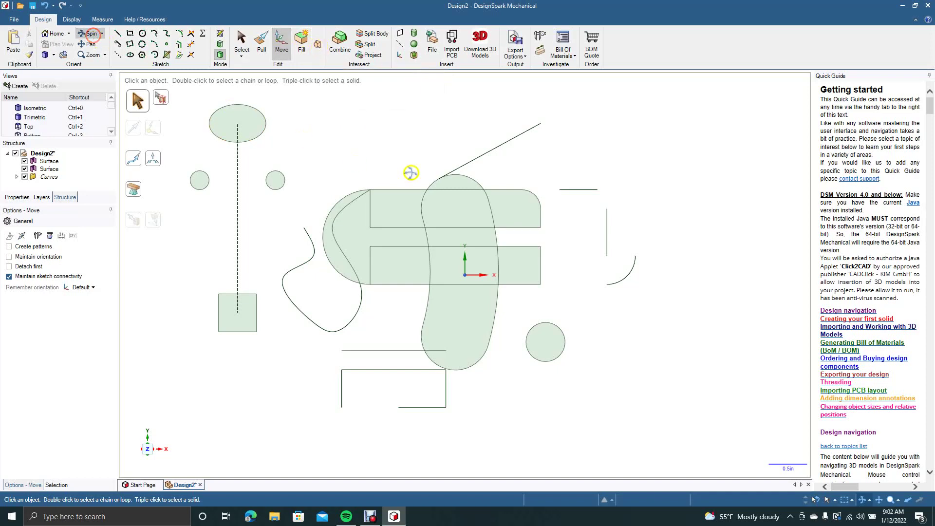
# - Orbit into 3D and move the left small circle surface 1.200in along Z
pyautogui.moveTo(579, 234); pyautogui.dragTo(546, 257)
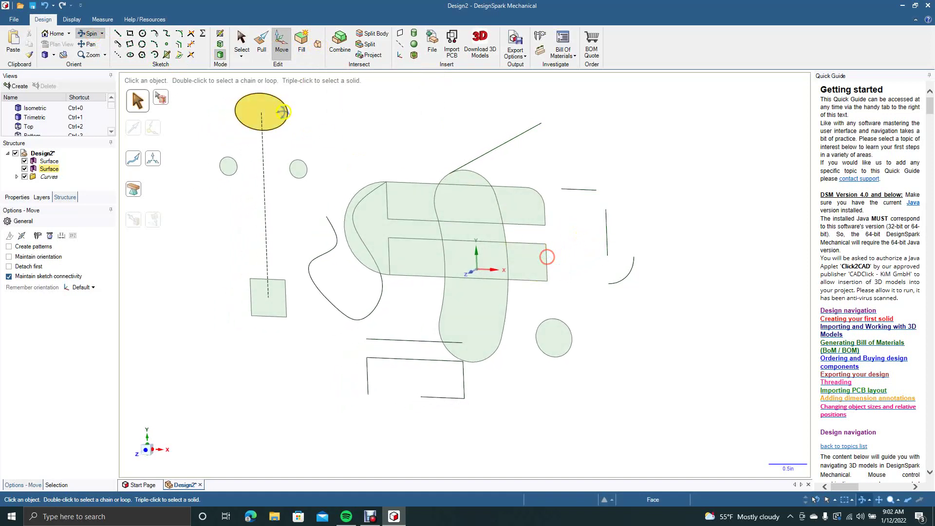
pyautogui.click(241, 43)
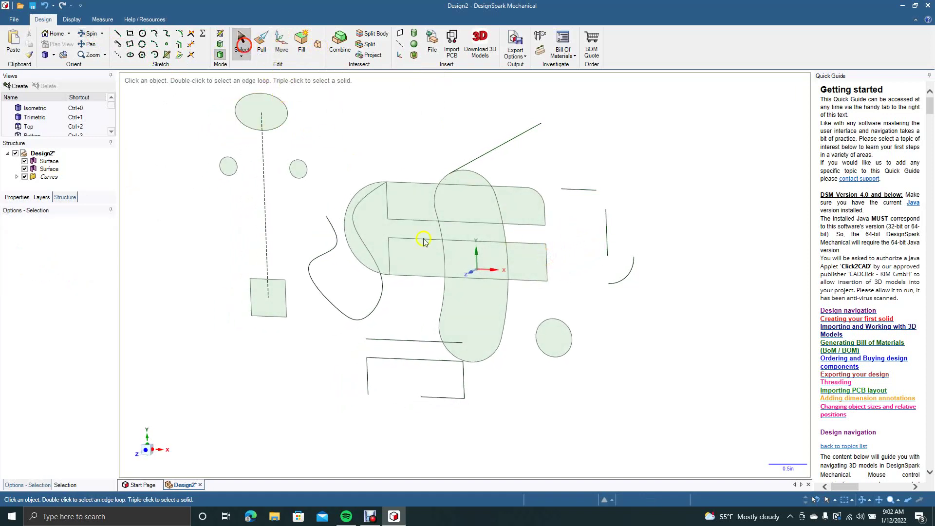
pyautogui.click(294, 173)
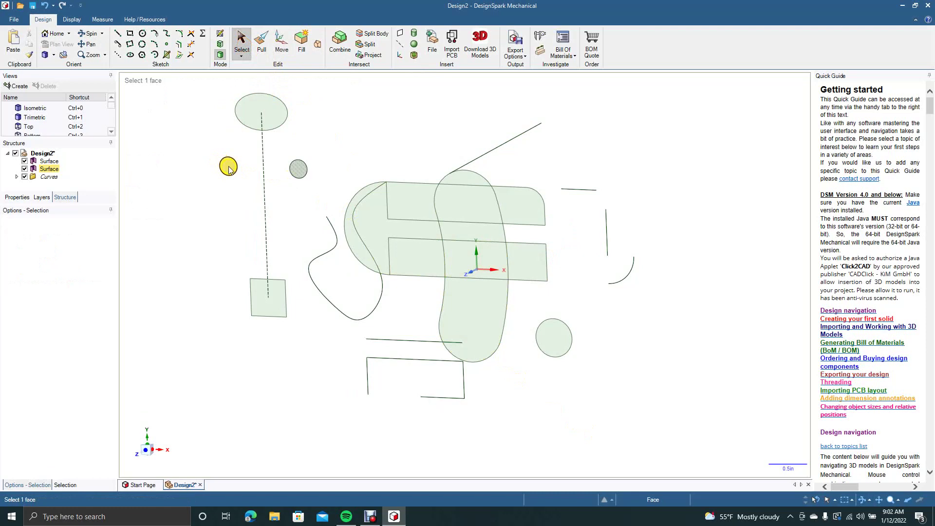
pyautogui.click(229, 168)
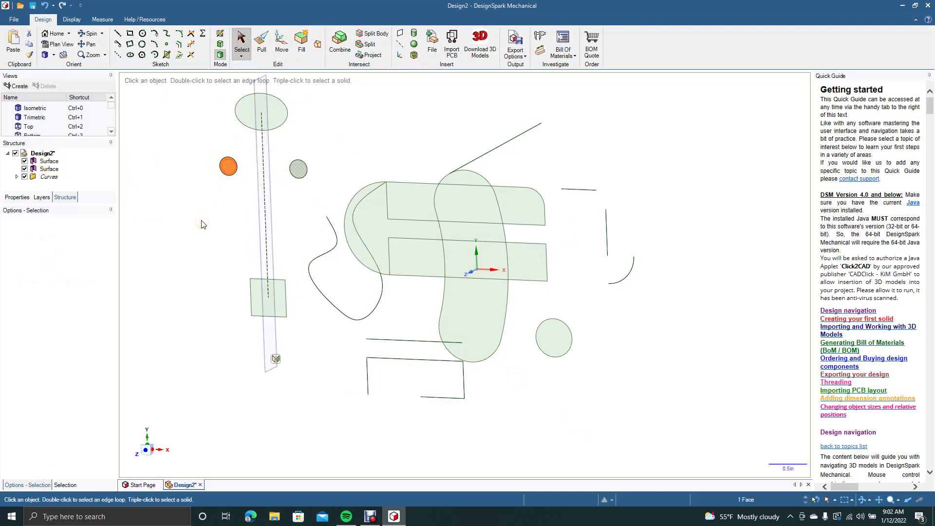
pyautogui.tripleClick(229, 166)
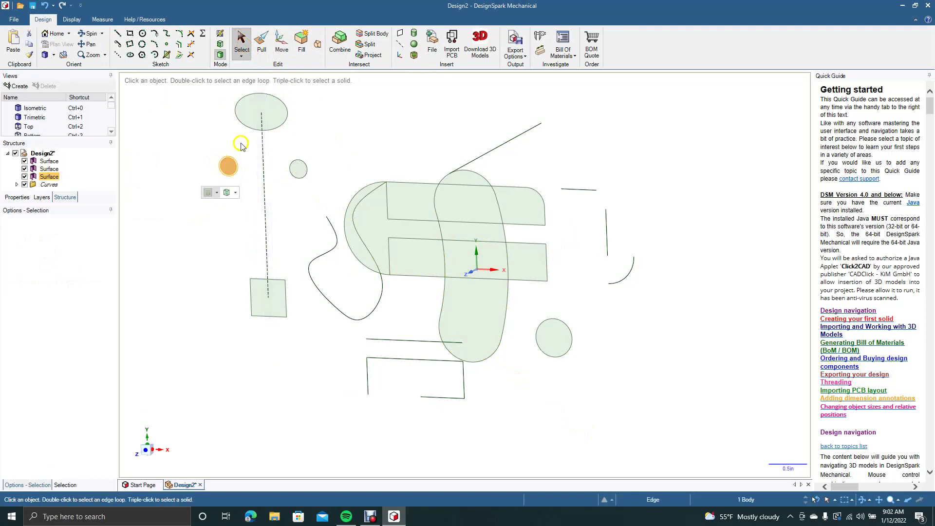
pyautogui.click(276, 40)
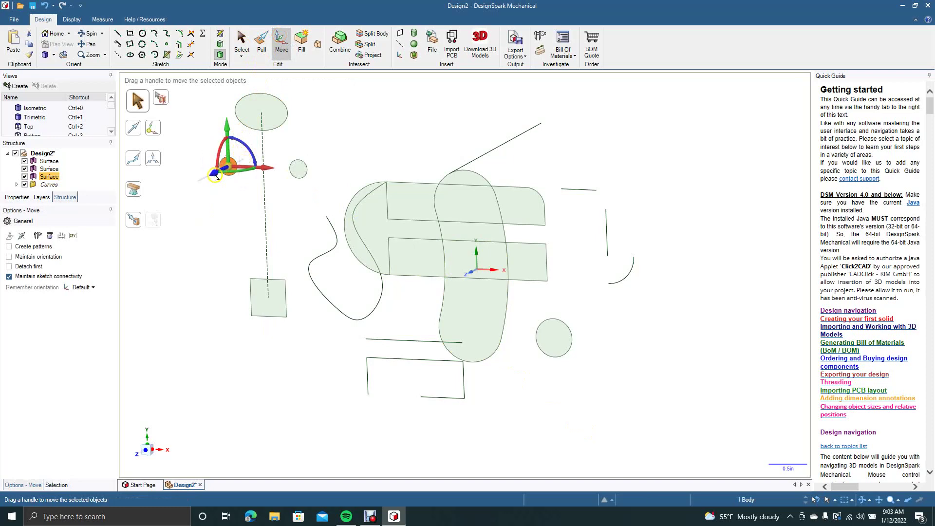
pyautogui.moveTo(215, 176); pyautogui.dragTo(181, 193)
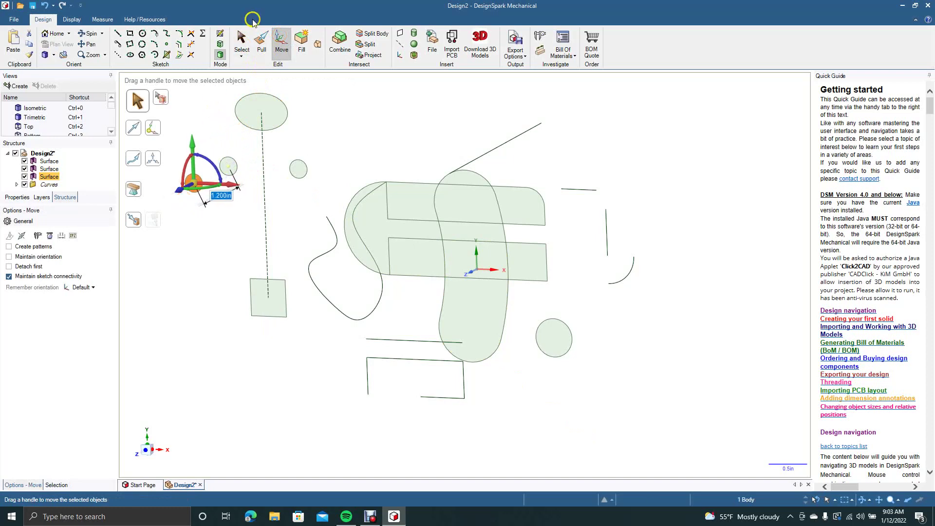
pyautogui.click(242, 41)
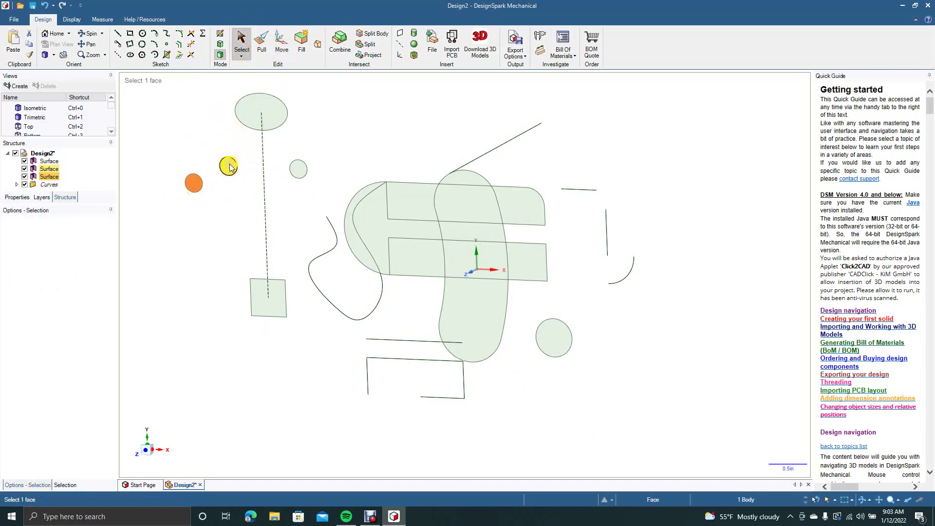
# - Blend the two small circles into a solid green cylinder and return to selection mode
pyautogui.click(317, 44)
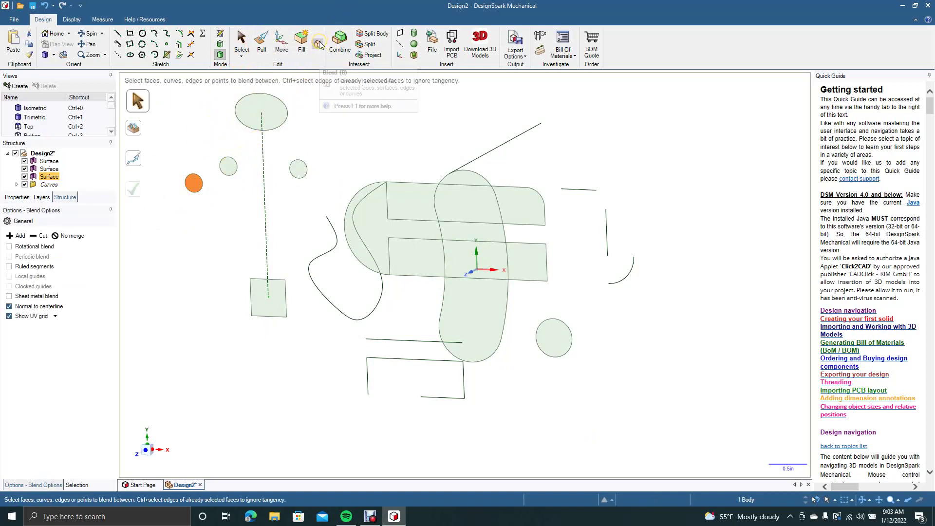
pyautogui.click(232, 164)
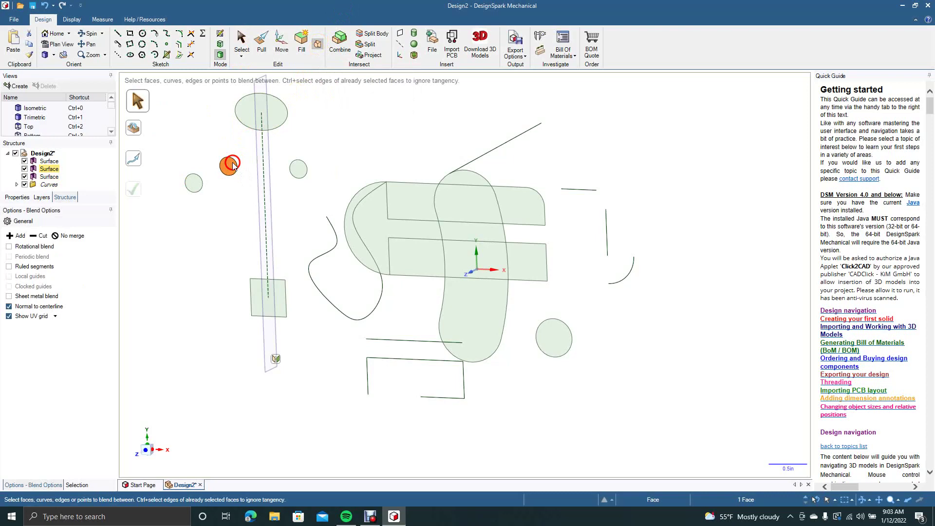
pyautogui.keyDown('ctrl'); pyautogui.click(194, 184); pyautogui.keyUp('ctrl')
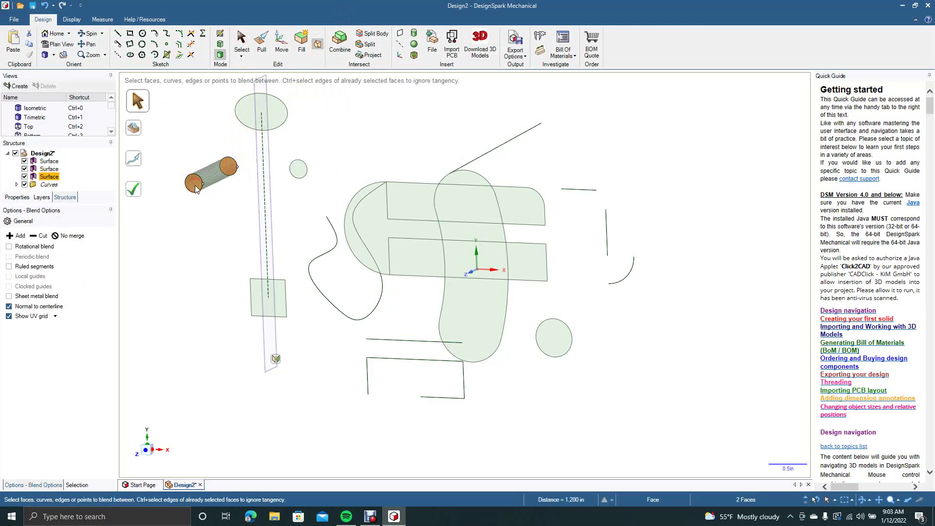
pyautogui.click(134, 191)
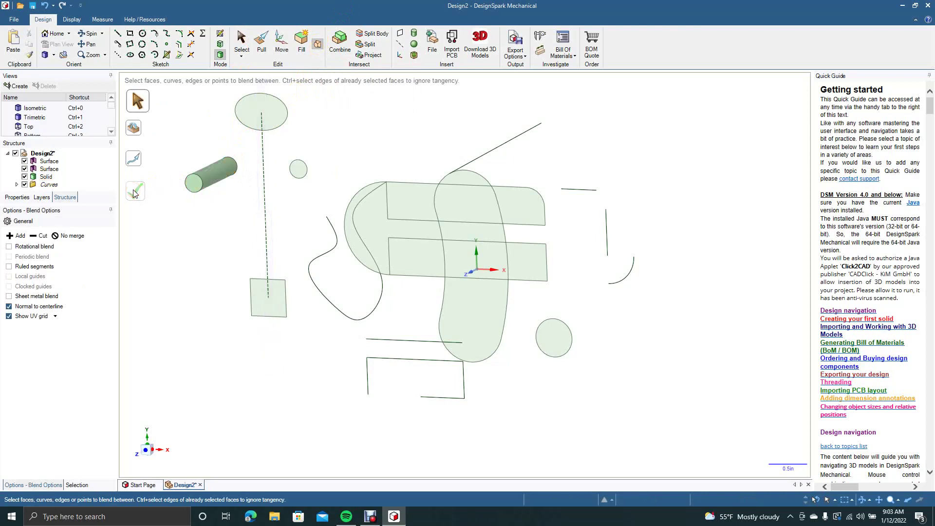
pyautogui.click(239, 42)
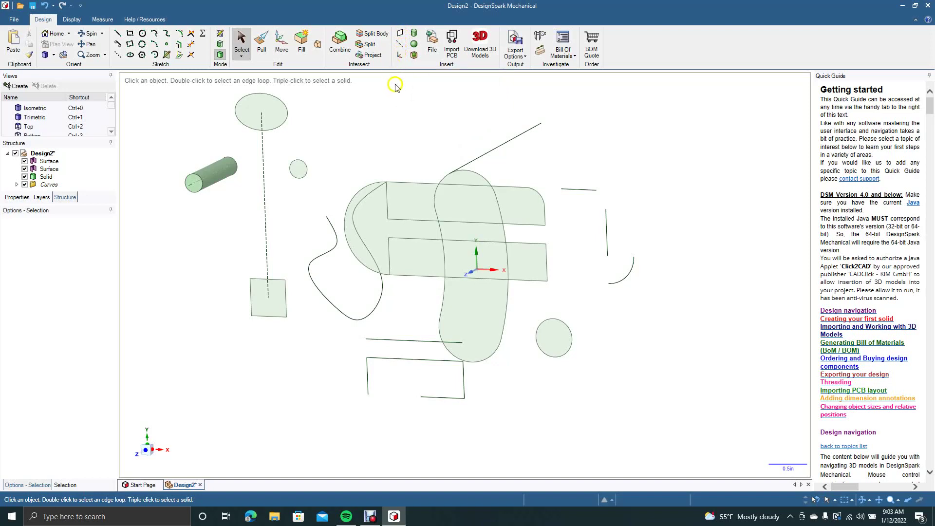
# - Select the top ellipse face and pull it up into a cylinder
pyautogui.click(414, 44)
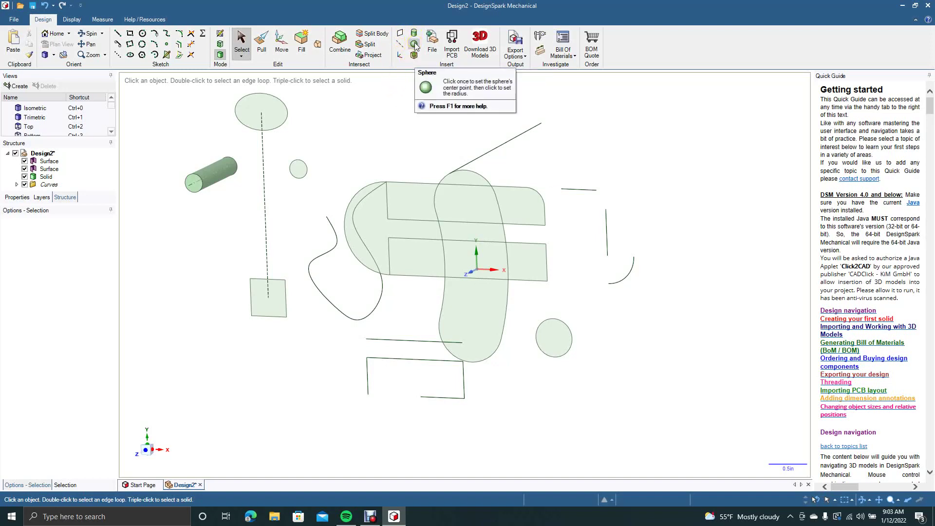
pyautogui.click(414, 56)
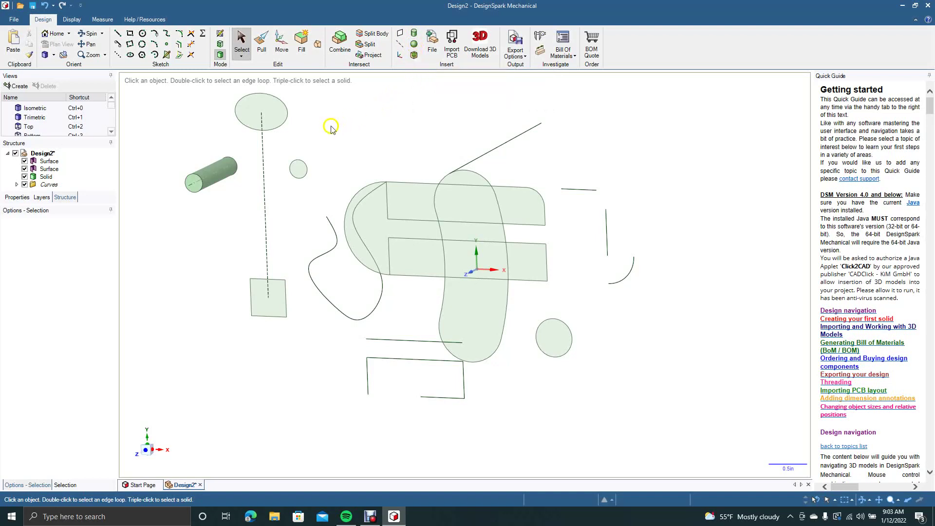
pyautogui.click(235, 39)
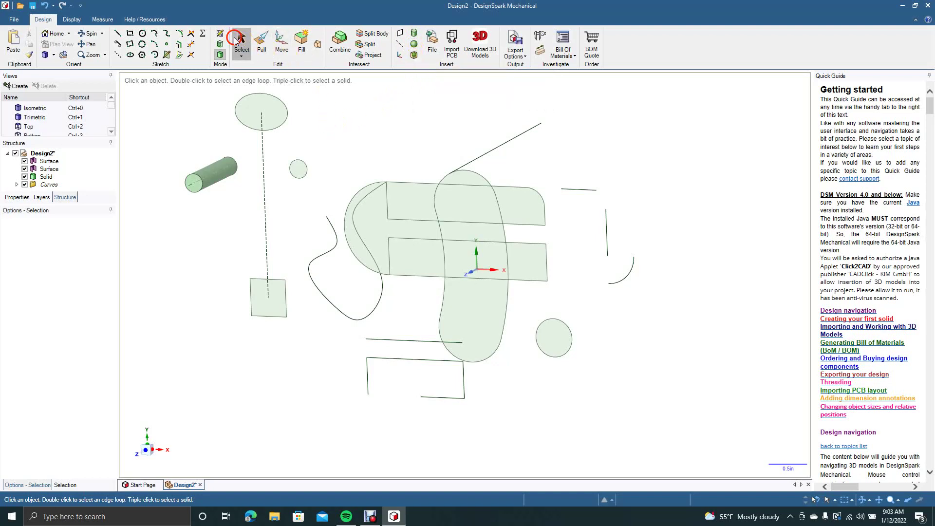
pyautogui.click(269, 111)
pyautogui.click(374, 50)
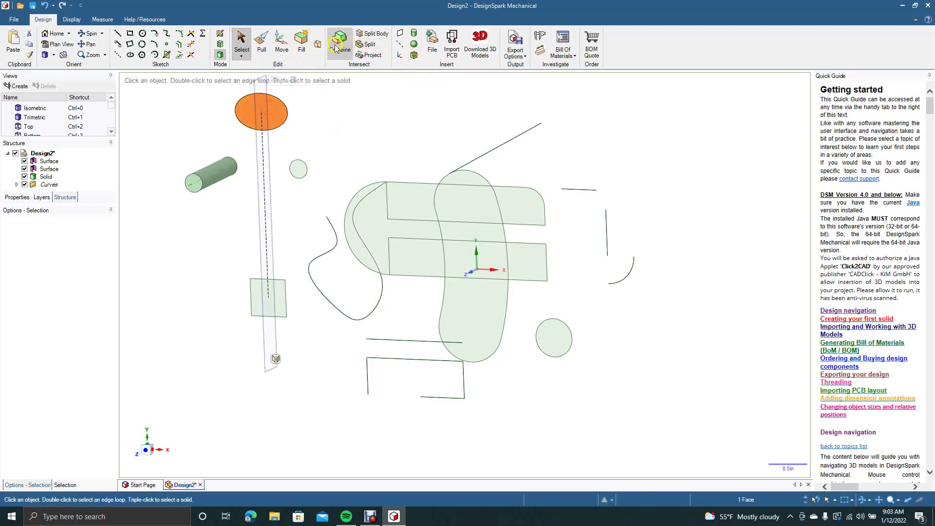
pyautogui.click(261, 43)
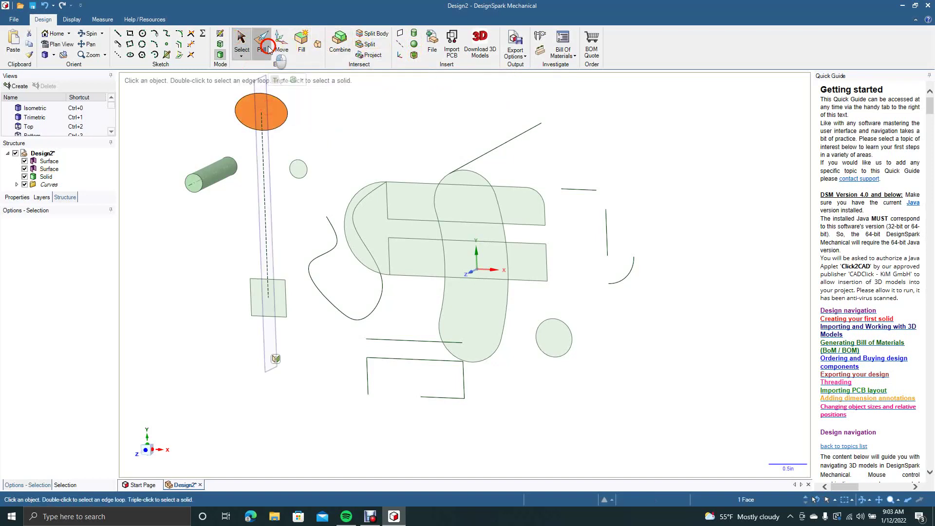
pyautogui.moveTo(255, 116); pyautogui.dragTo(229, 132)
# - Shell the cylinder from its top face with 0.125in walls
pyautogui.click(241, 47)
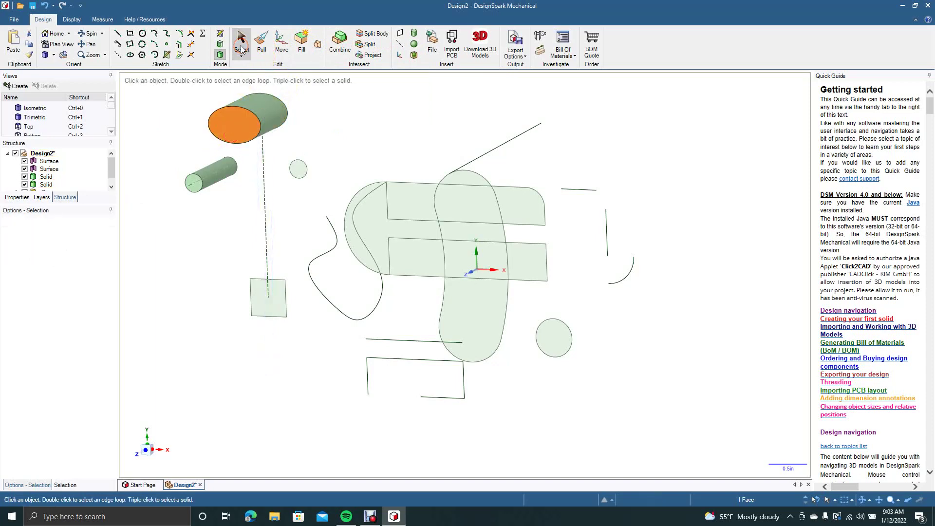
pyautogui.click(413, 56)
pyautogui.click(241, 41)
pyautogui.click(328, 104)
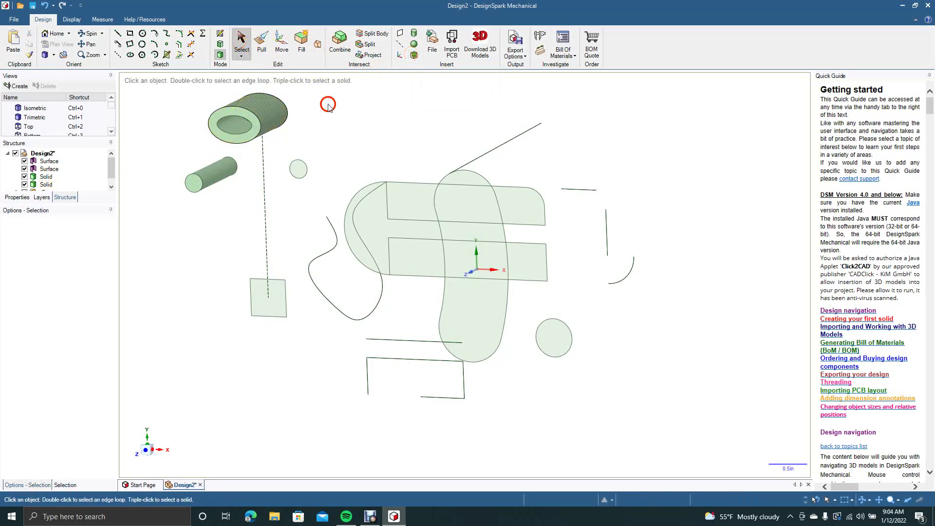
# - Place a 0.725in dimension on the upper rectangle edge, then undo it
pyautogui.click(430, 62)
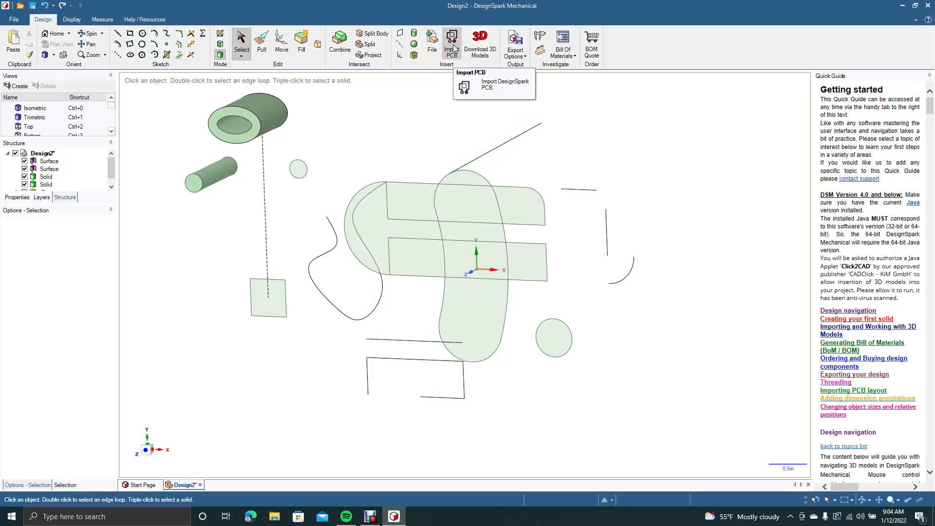
pyautogui.click(433, 83)
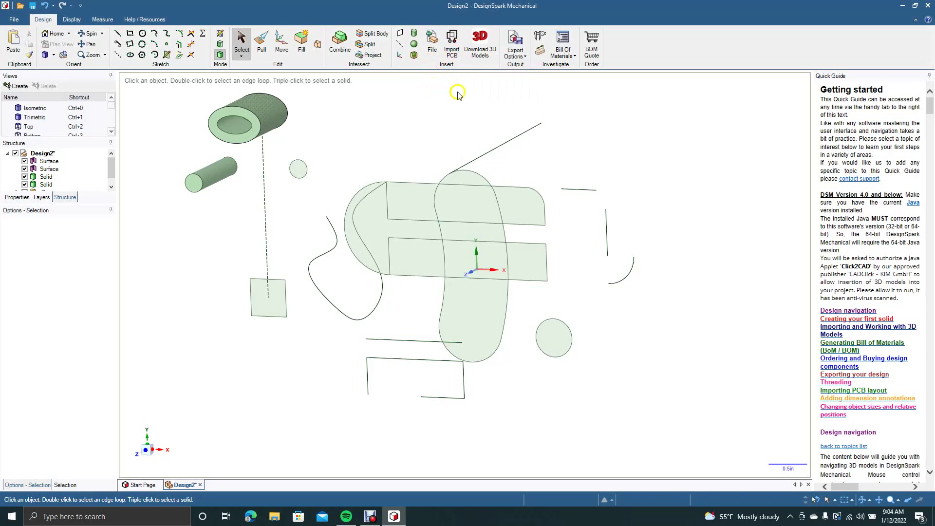
pyautogui.click(541, 52)
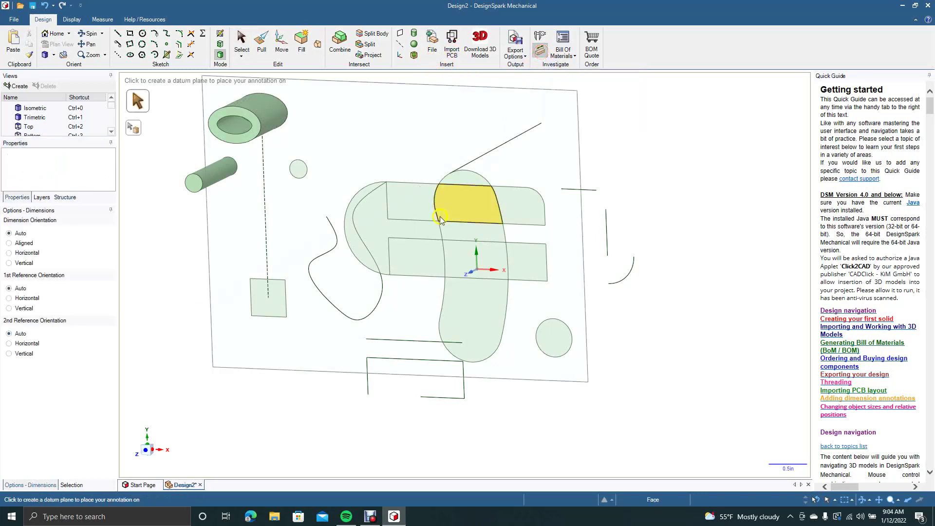
pyautogui.click(415, 184)
pyautogui.click(415, 183)
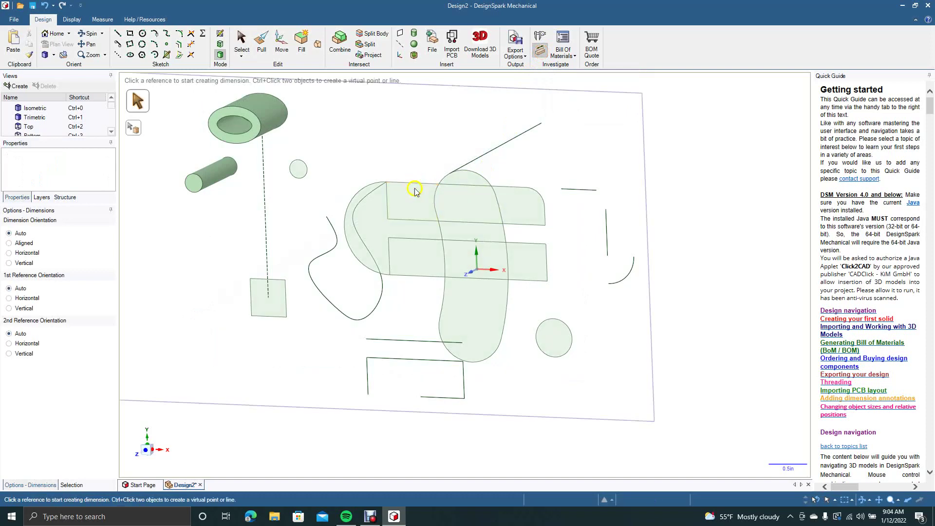
pyautogui.click(416, 220)
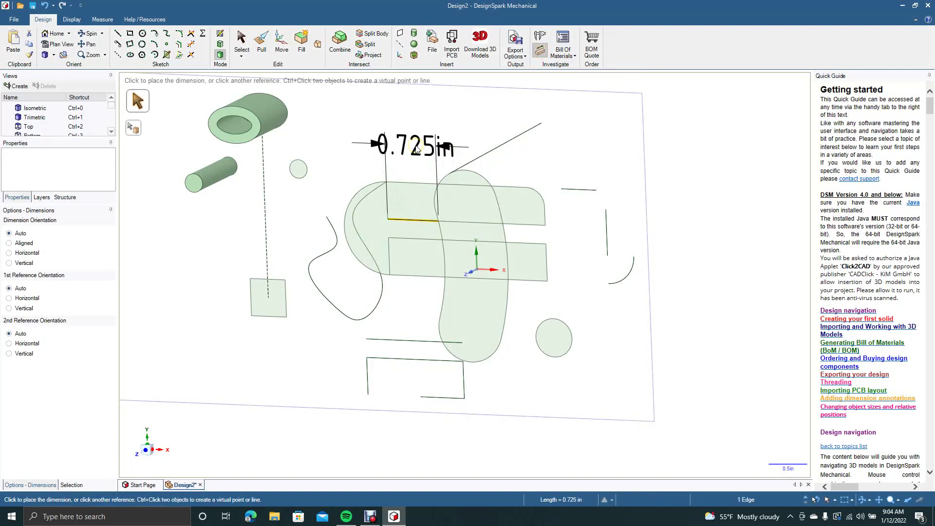
pyautogui.click(415, 147)
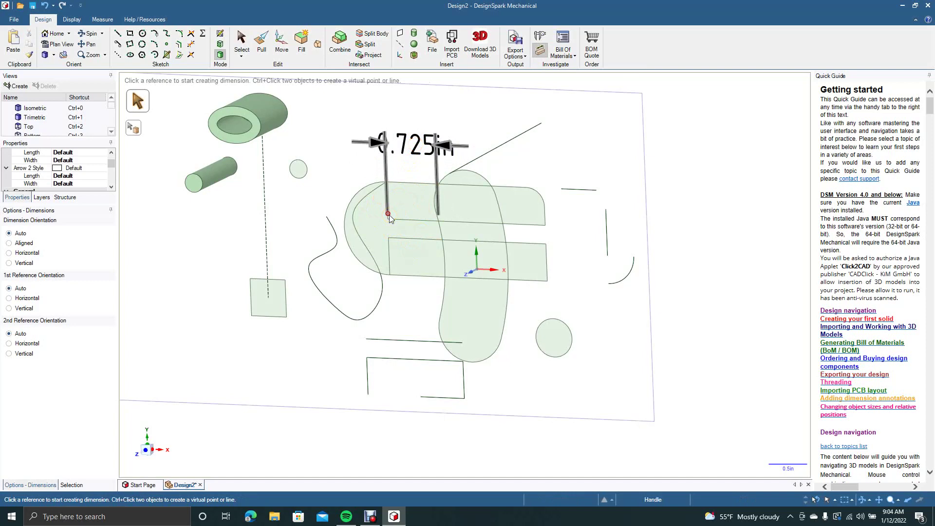
pyautogui.hotkey('ctrl', 'z')
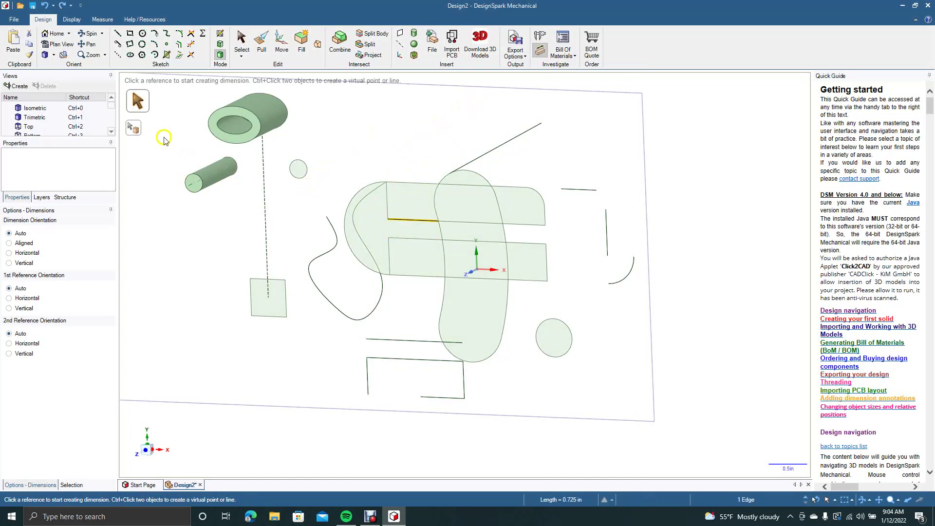
pyautogui.click(88, 43)
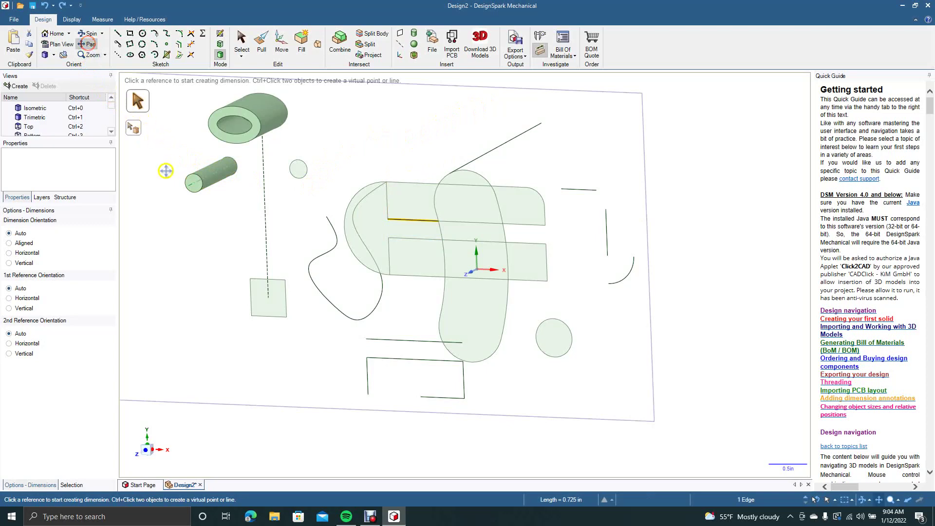
pyautogui.moveTo(166, 181); pyautogui.dragTo(259, 201)
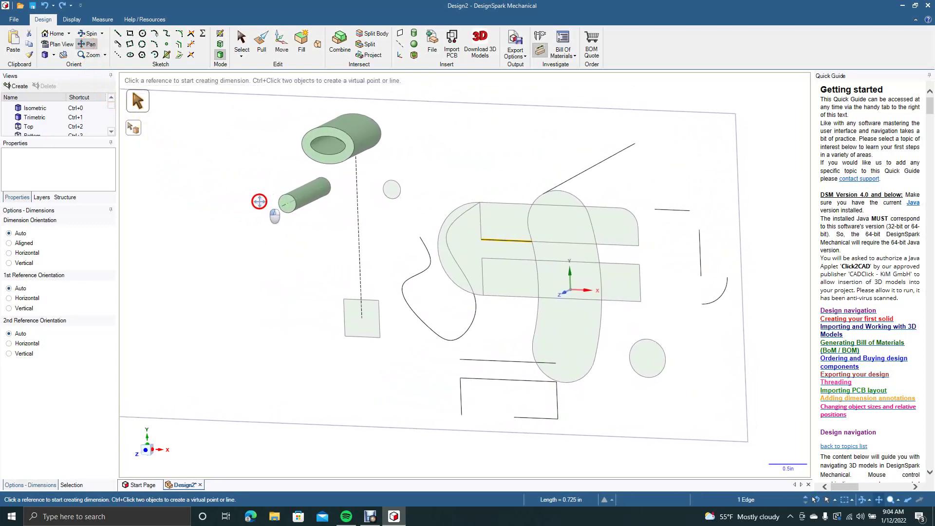
# - Cancel an accidental 0.250in dimension on the tube and return to selection mode
pyautogui.click(72, 20)
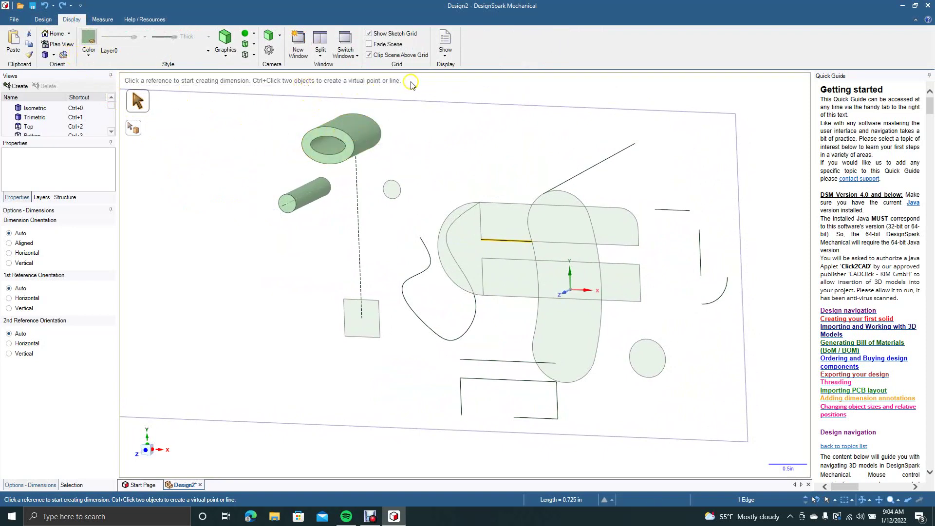
pyautogui.click(355, 133)
pyautogui.click(341, 124)
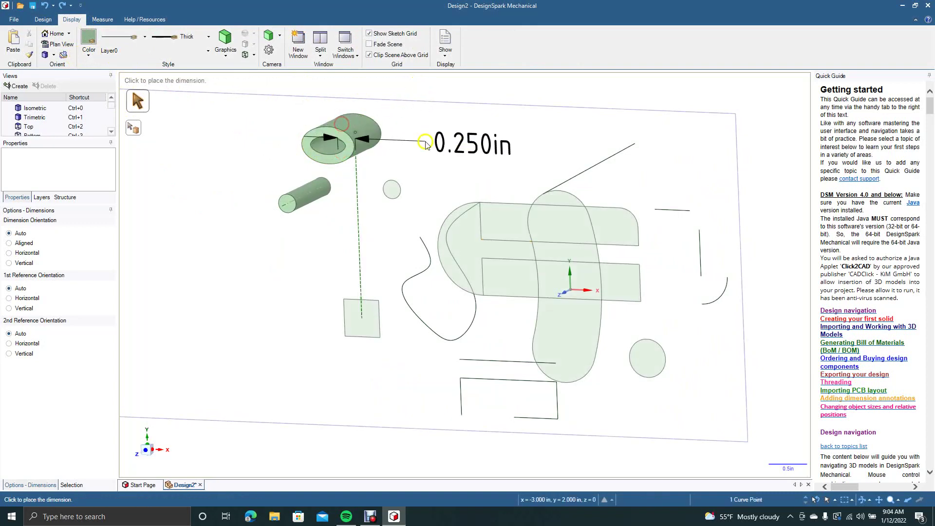
pyautogui.press('Escape')
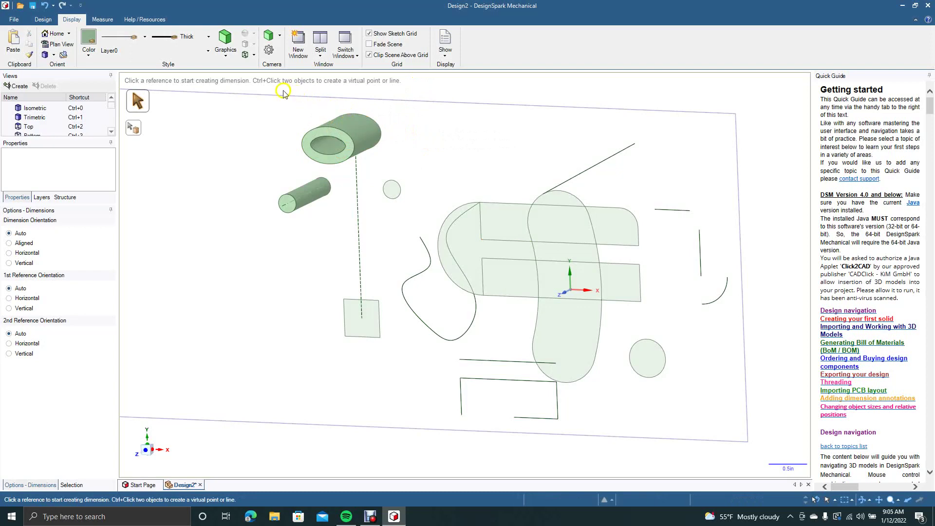
pyautogui.click(44, 20)
pyautogui.click(242, 46)
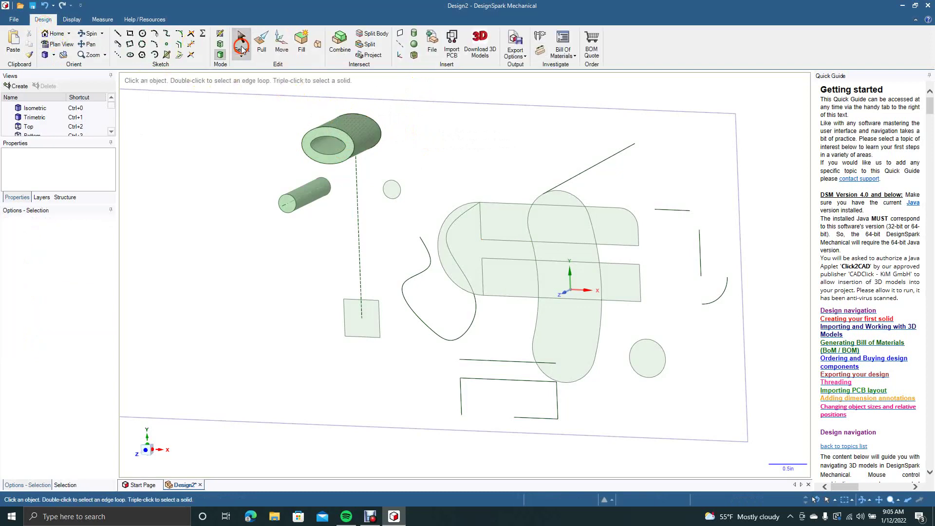
# - Colour the tube's whole body dark teal using Color with Target set to Body
pyautogui.click(71, 20)
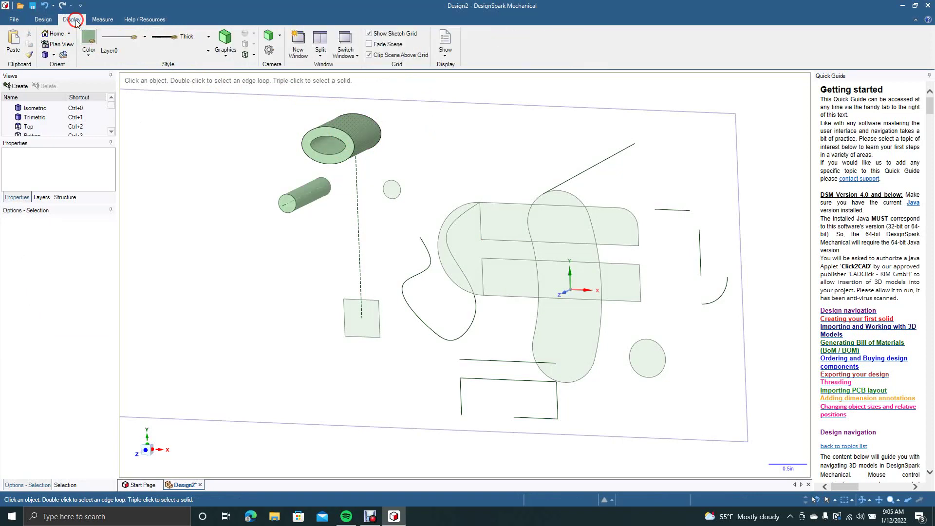
pyautogui.click(358, 127)
pyautogui.click(96, 42)
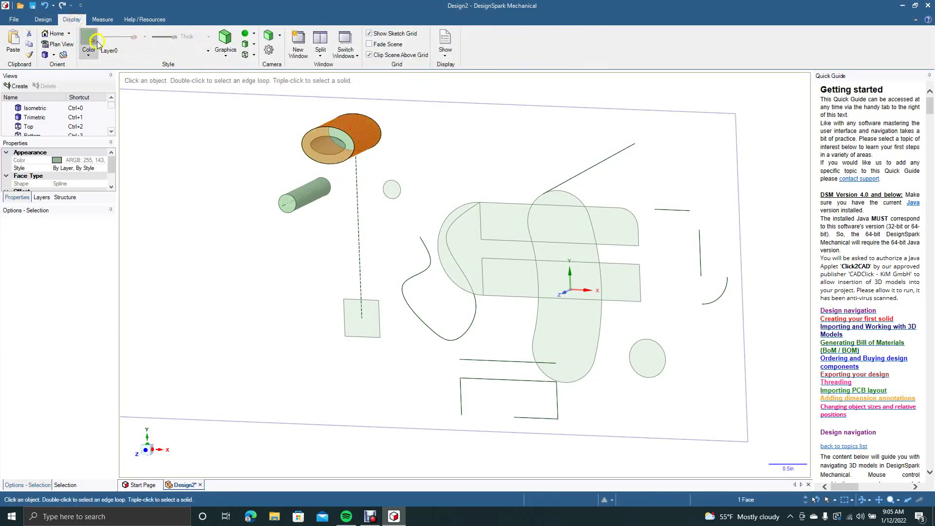
pyautogui.click(91, 42)
pyautogui.click(107, 74)
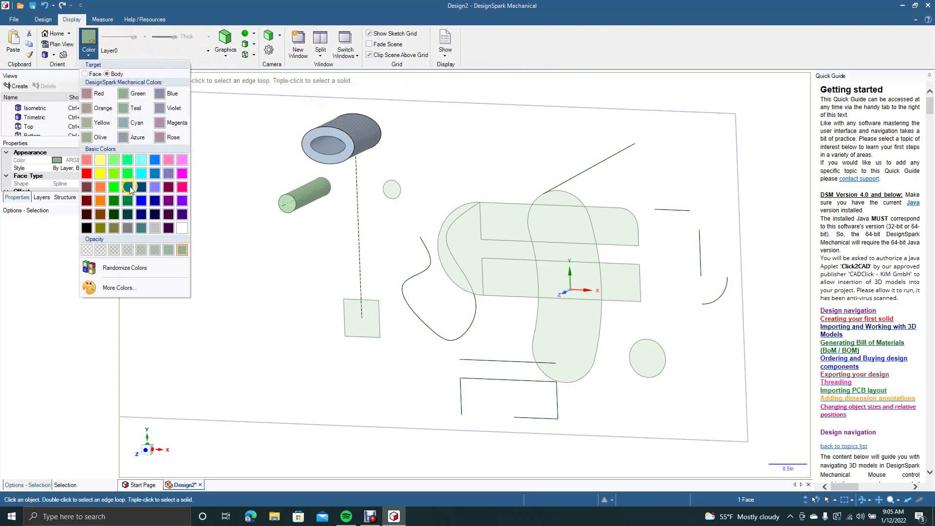
pyautogui.click(130, 188)
pyautogui.click(423, 91)
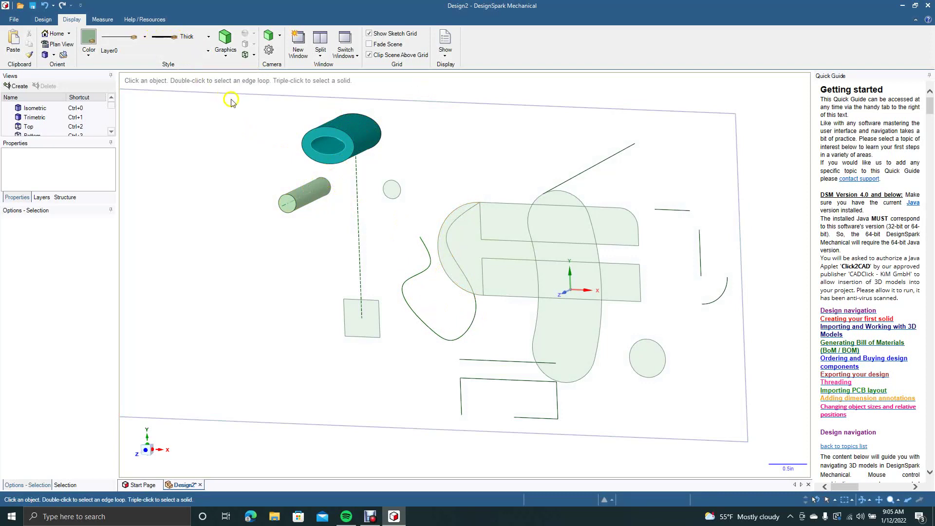
# - Change the graphics style from Wireframe to Shaded, then to Enhanced Shaded
pyautogui.click(231, 45)
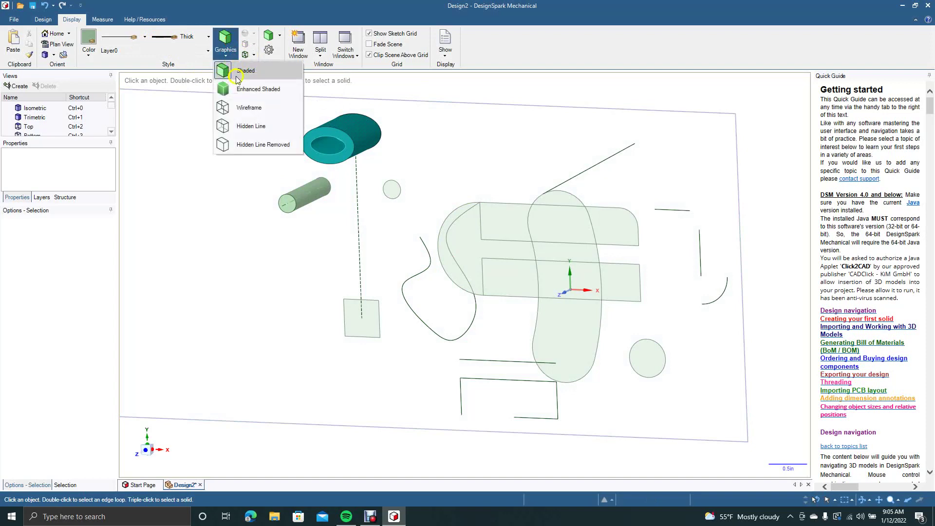
pyautogui.click(245, 109)
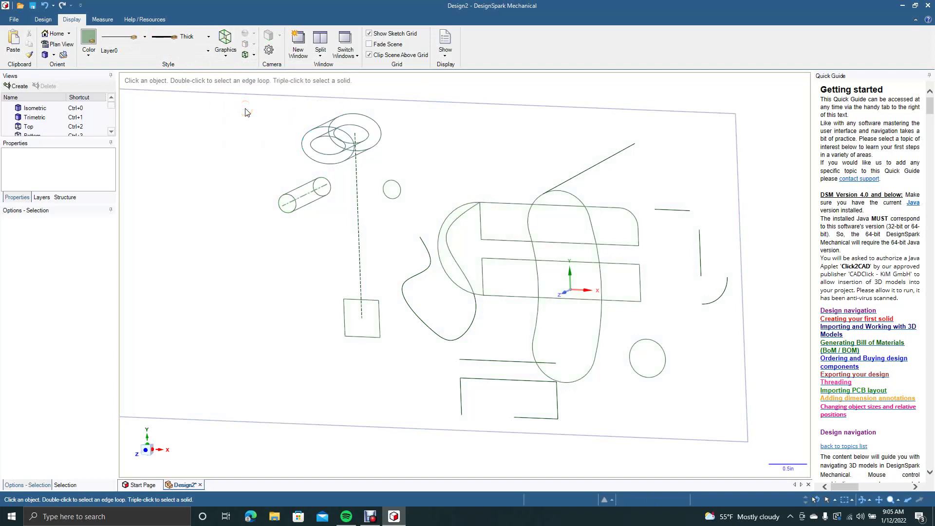
pyautogui.click(226, 38)
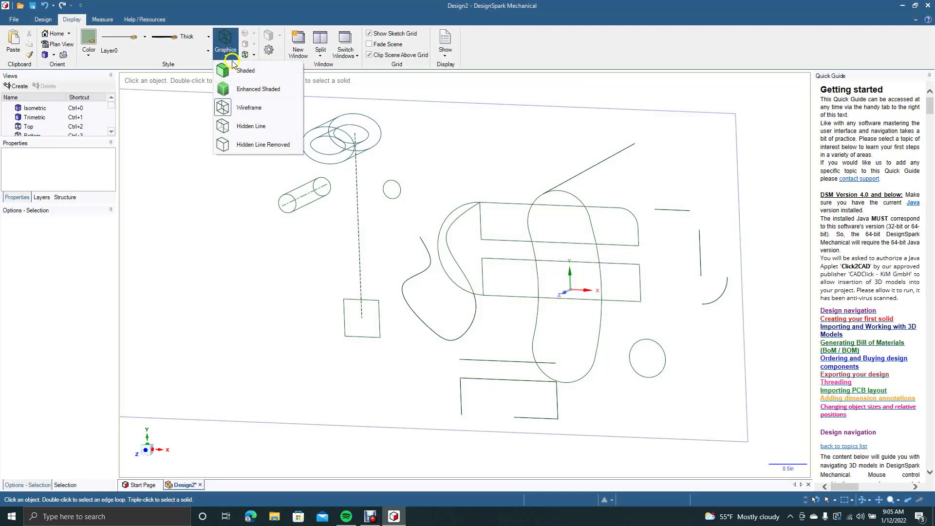
pyautogui.click(237, 71)
pyautogui.click(227, 51)
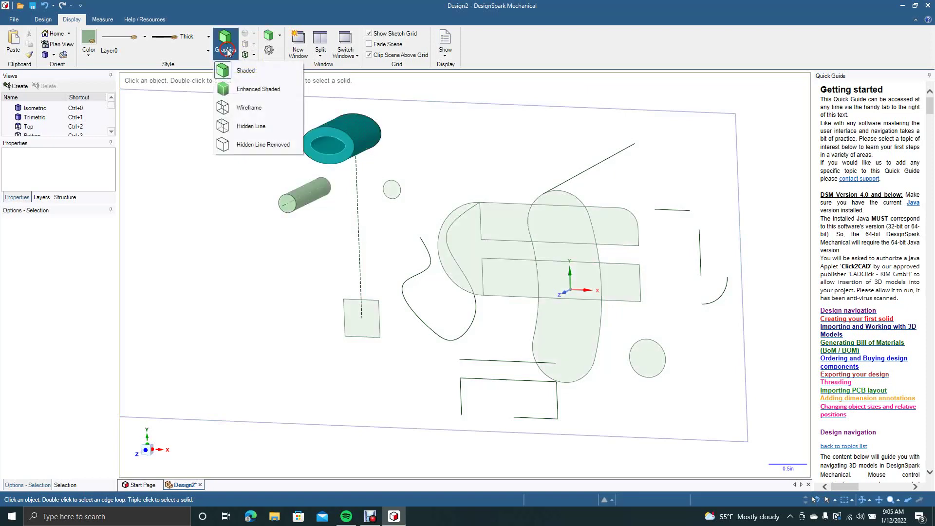
pyautogui.click(242, 87)
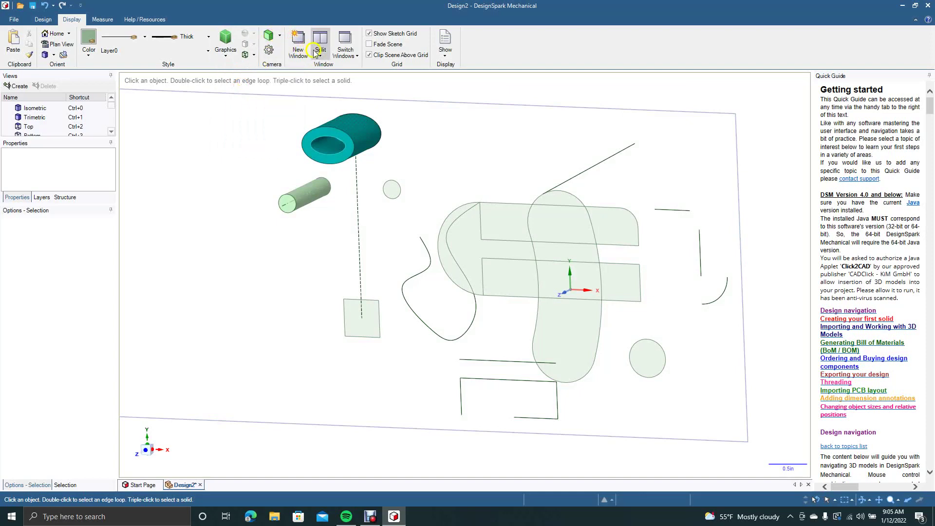
pyautogui.click(337, 51)
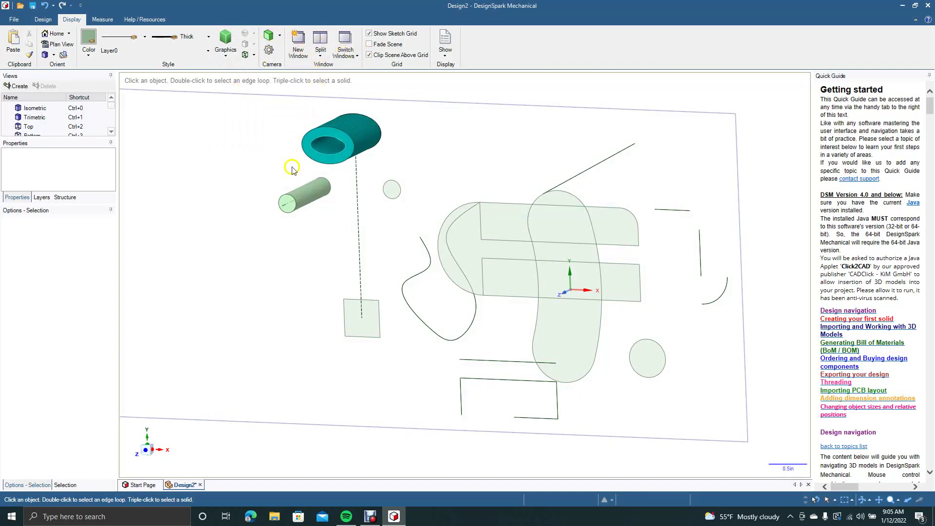
pyautogui.click(320, 50)
pyautogui.click(344, 125)
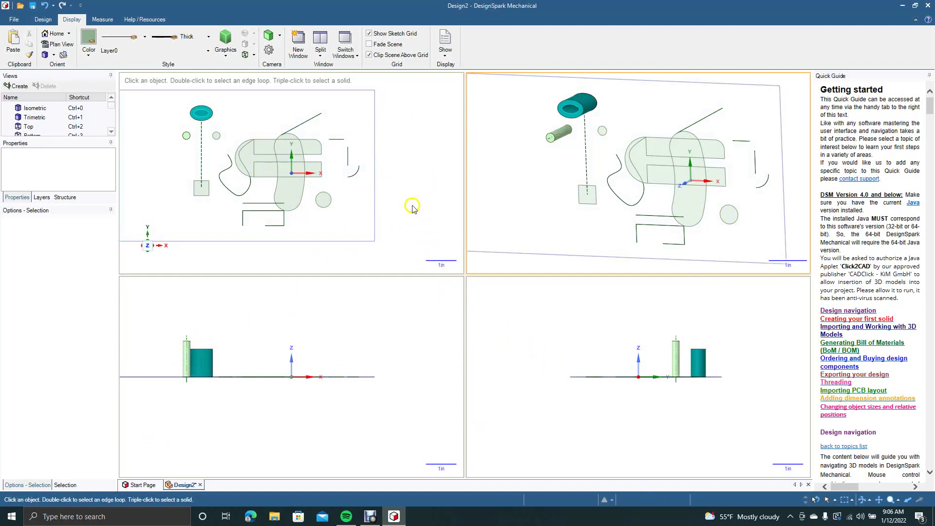
pyautogui.click(302, 184)
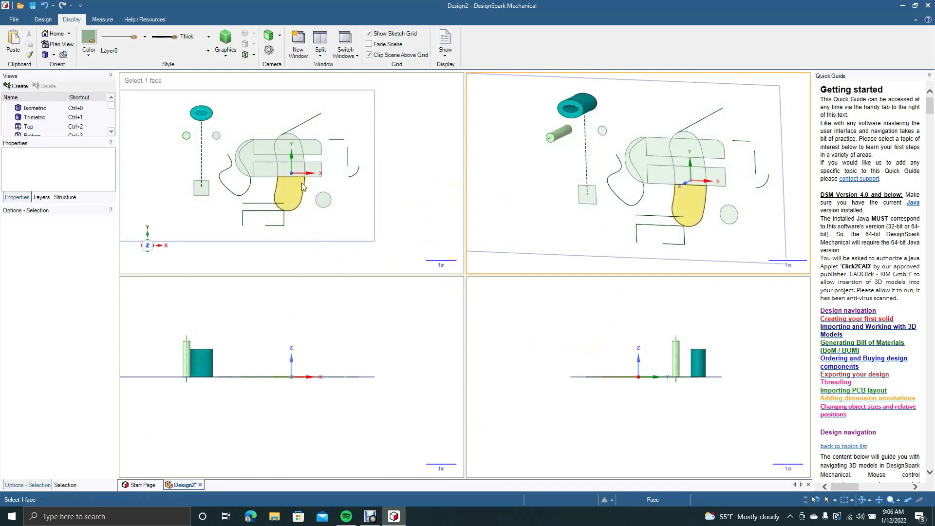
pyautogui.click(320, 46)
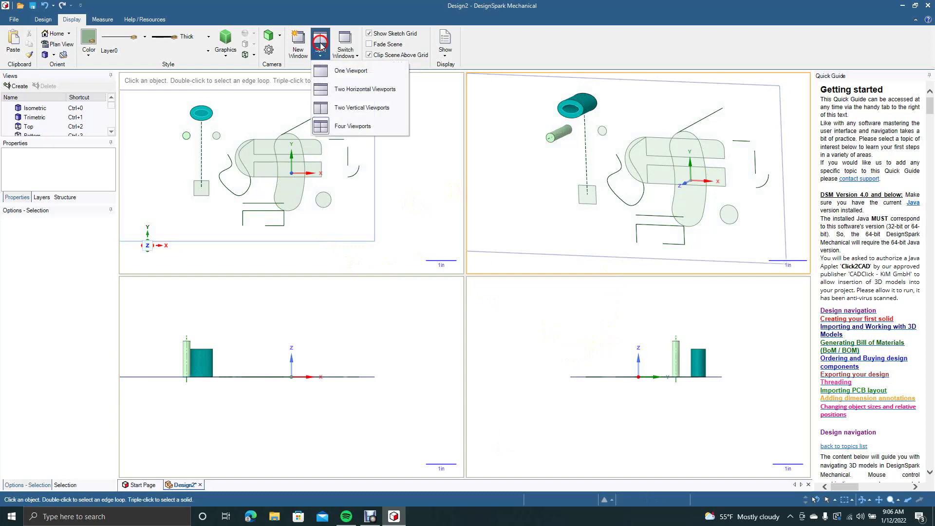
pyautogui.click(329, 71)
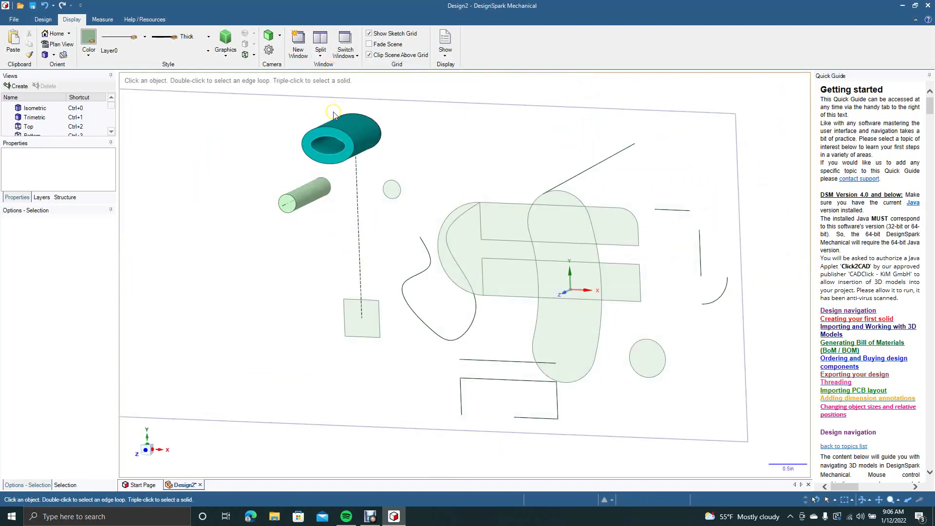
# - View the model in Isometric, then Top, then Bottom orientation
pyautogui.click(45, 20)
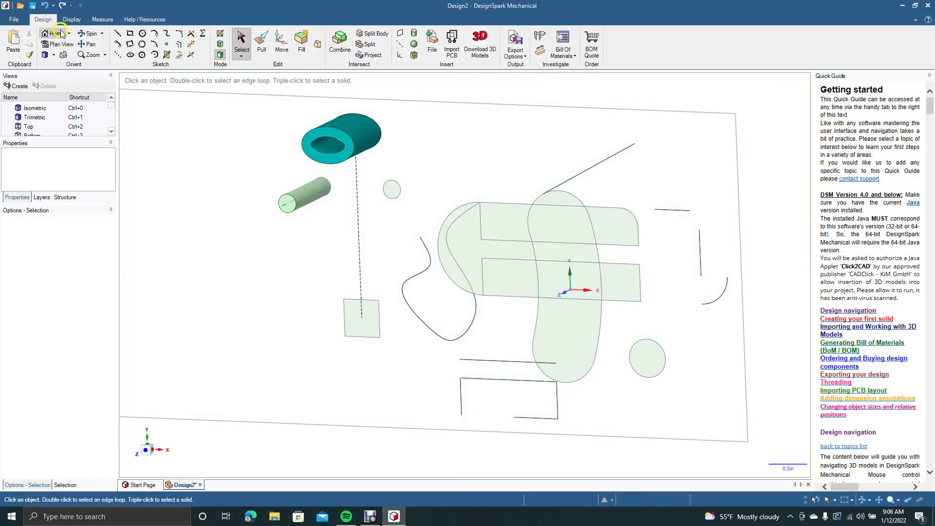
pyautogui.click(53, 55)
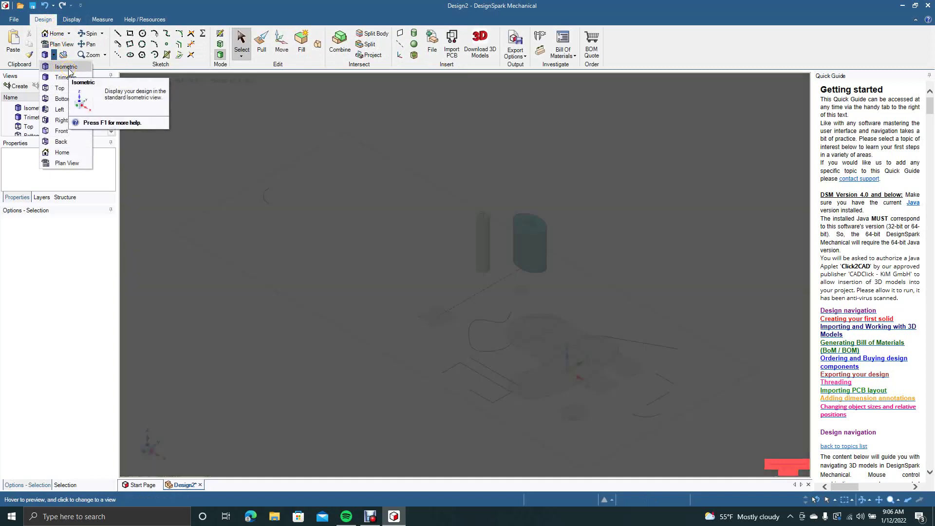
pyautogui.click(68, 67)
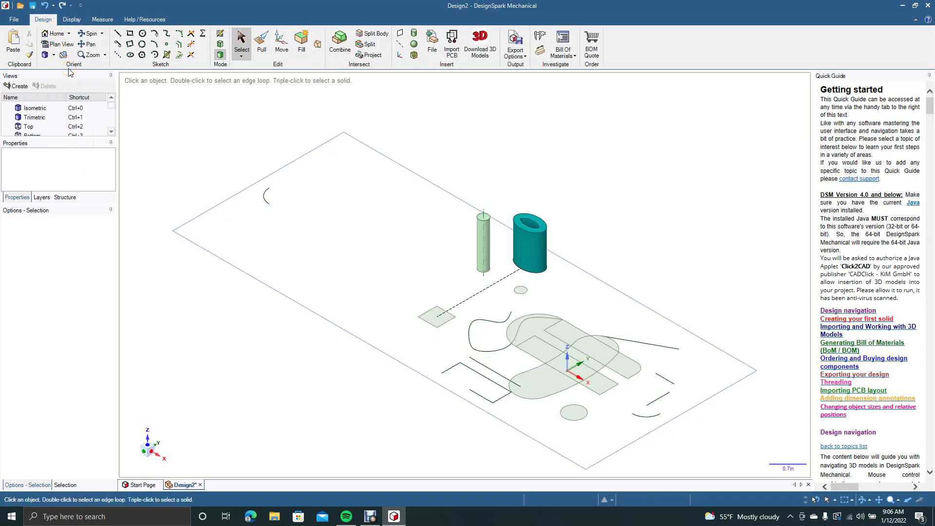
pyautogui.click(54, 54)
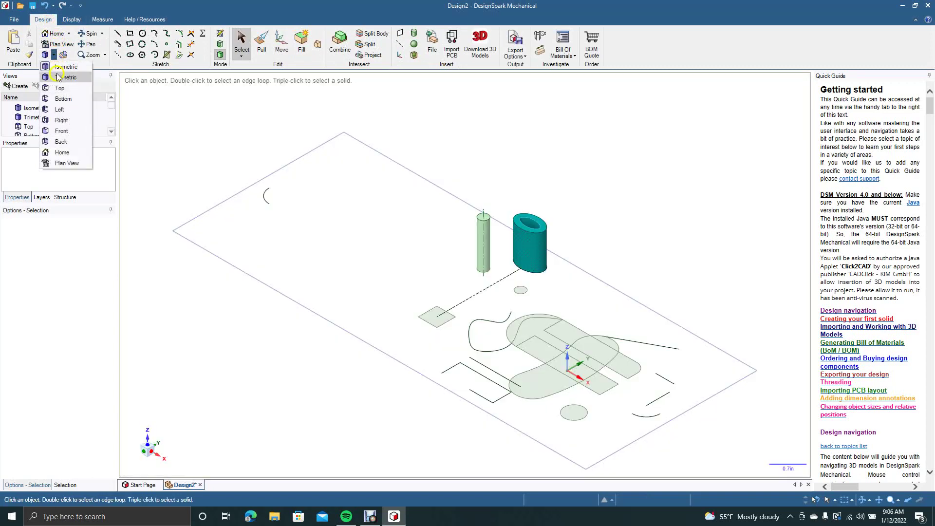
pyautogui.click(61, 88)
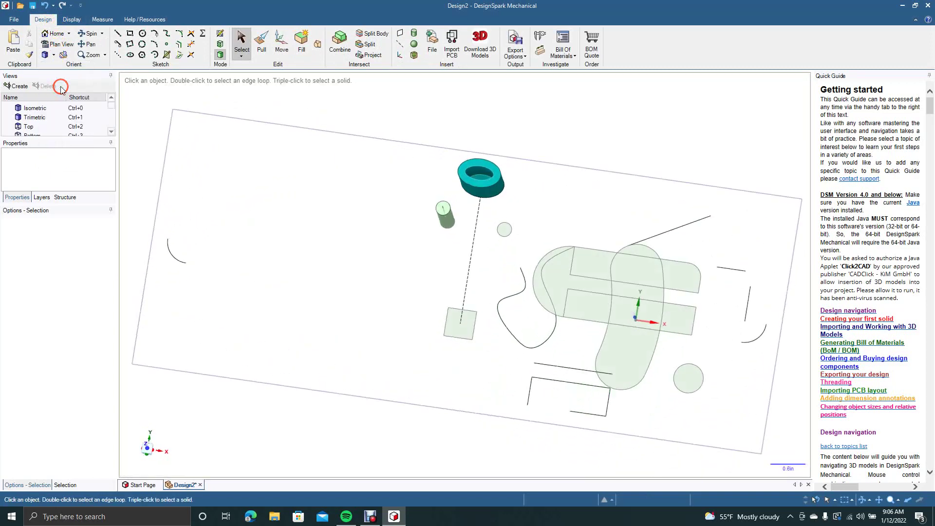
pyautogui.click(55, 55)
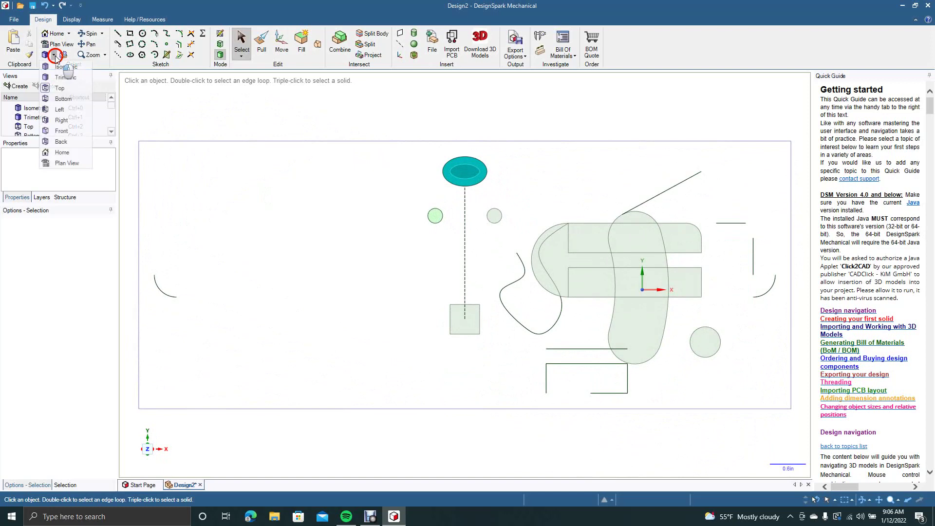
pyautogui.click(63, 98)
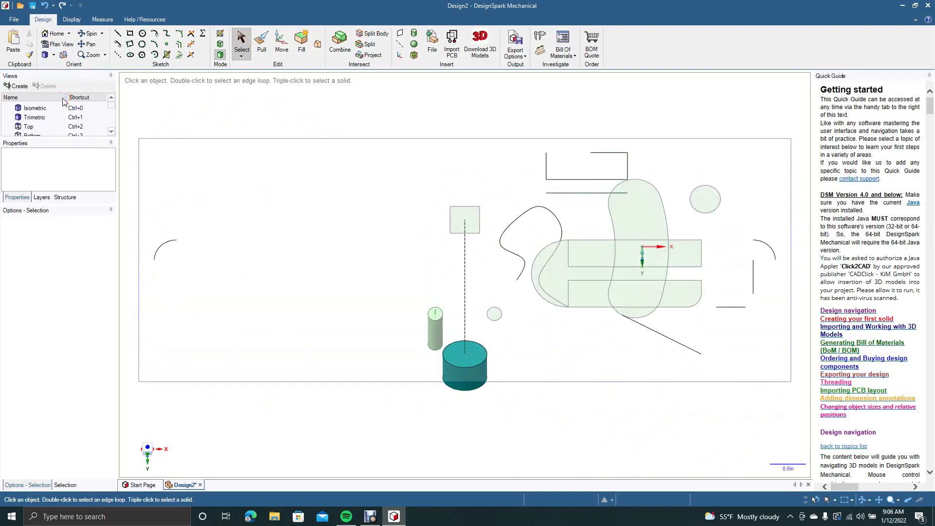
# - View the model from the Right, Left and opposite sides, ending on Top
pyautogui.click(54, 55)
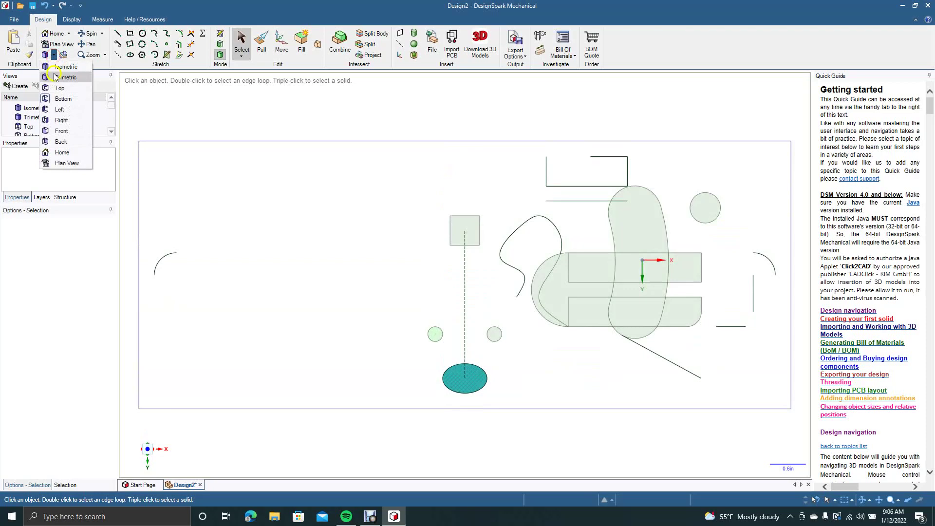
pyautogui.click(61, 120)
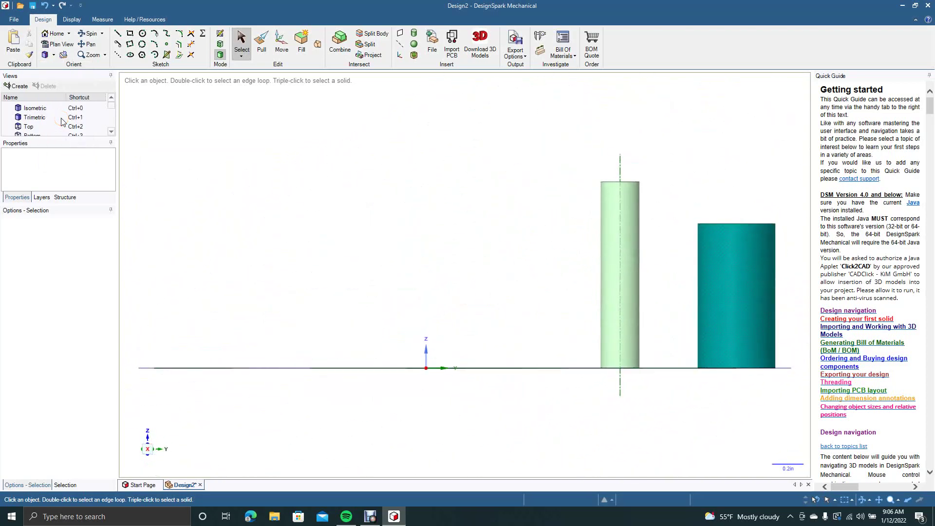
pyautogui.click(53, 55)
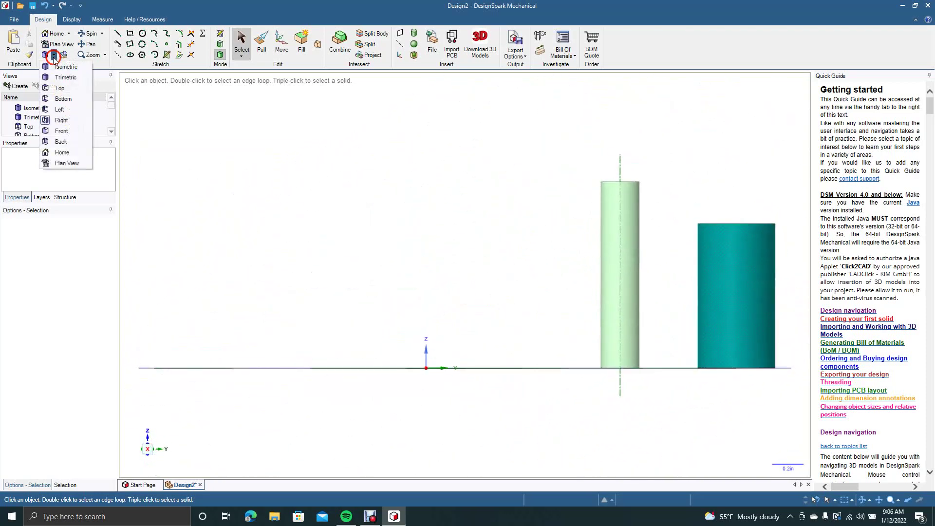
pyautogui.click(60, 128)
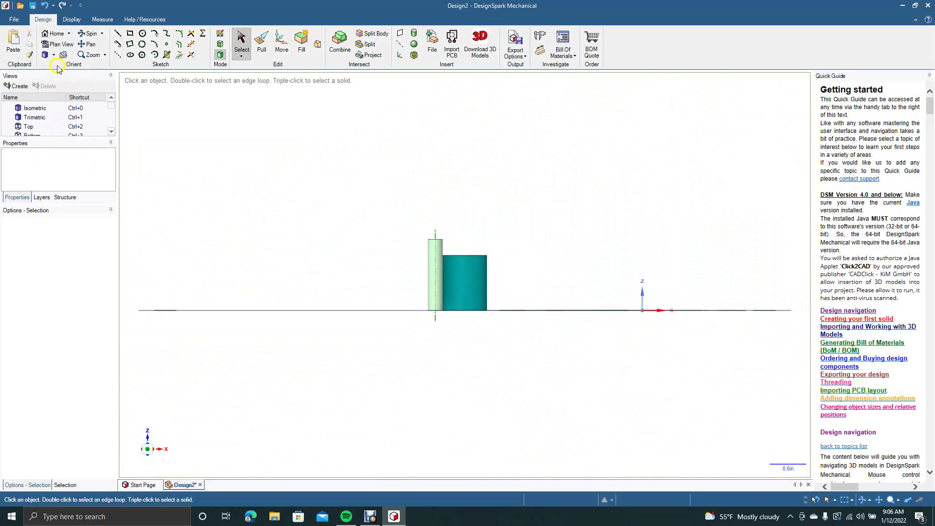
pyautogui.click(54, 55)
pyautogui.click(60, 140)
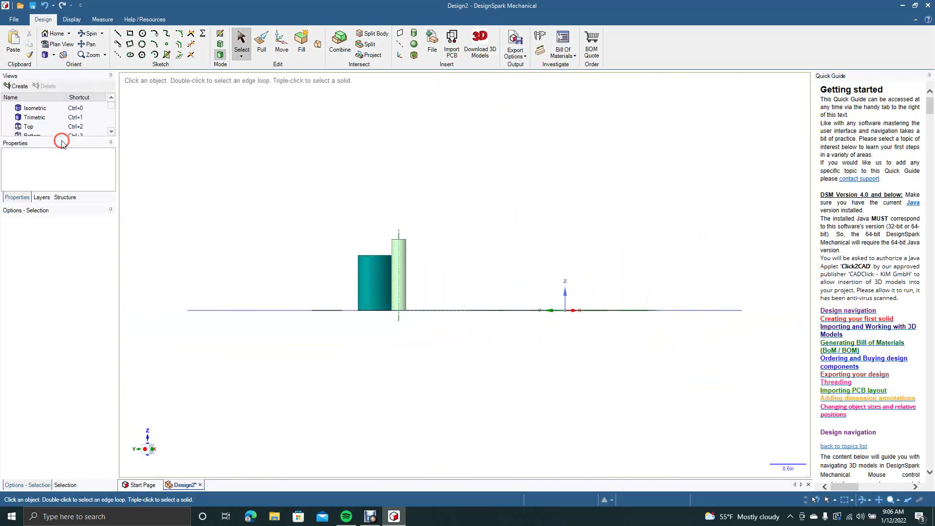
pyautogui.click(54, 55)
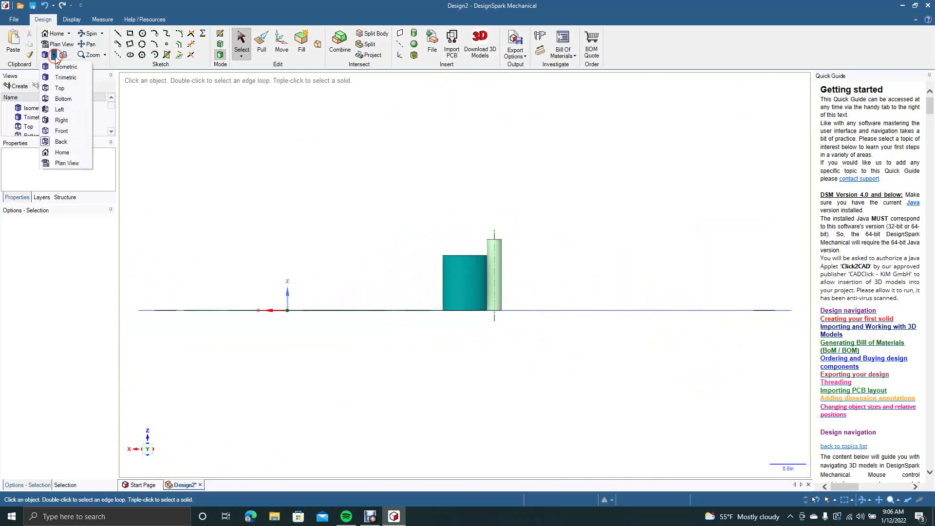
pyautogui.click(64, 88)
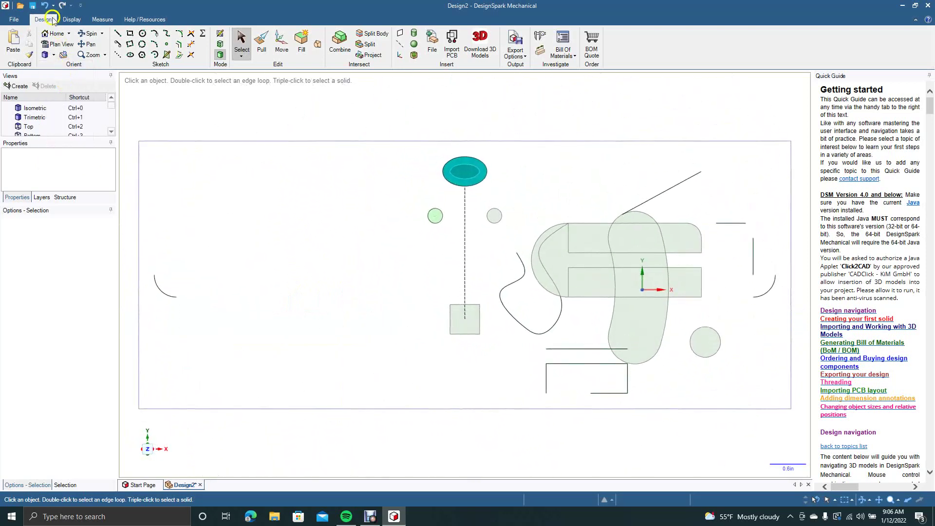
# - Spin, pan and zoom into an angled close-up around the teal ring
pyautogui.click(95, 37)
pyautogui.moveTo(344, 156); pyautogui.dragTo(293, 185)
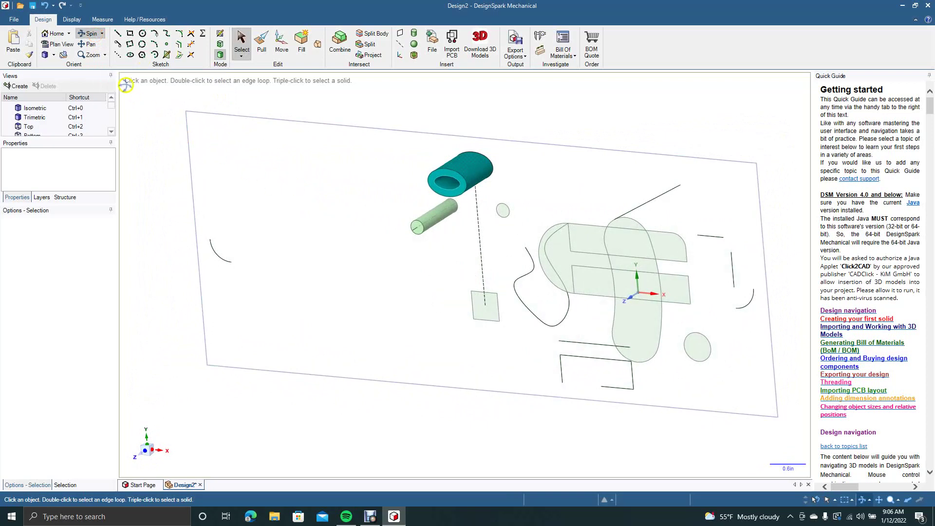
pyautogui.click(90, 45)
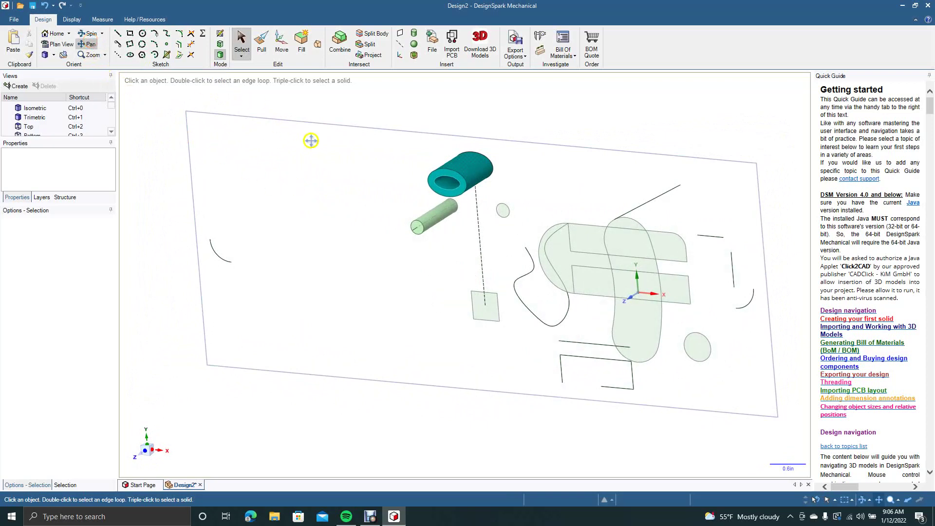
pyautogui.moveTo(335, 158)
pyautogui.mouseDown()
pyautogui.moveTo(182, 171)
pyautogui.moveTo(292, 167)
pyautogui.moveTo(250, 163)
pyautogui.moveTo(513, 173)
pyautogui.moveTo(403, 183)
pyautogui.moveTo(330, 144)
pyautogui.moveTo(334, 60)
pyautogui.moveTo(334, 344)
pyautogui.moveTo(334, 176)
pyautogui.mouseUp()
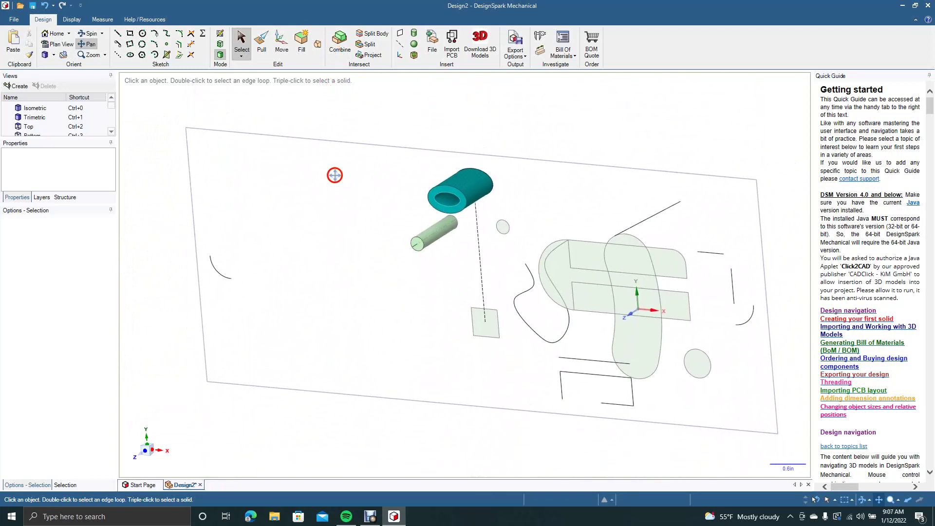
pyautogui.click(93, 54)
pyautogui.moveTo(448, 201); pyautogui.dragTo(319, 217)
pyautogui.click(241, 41)
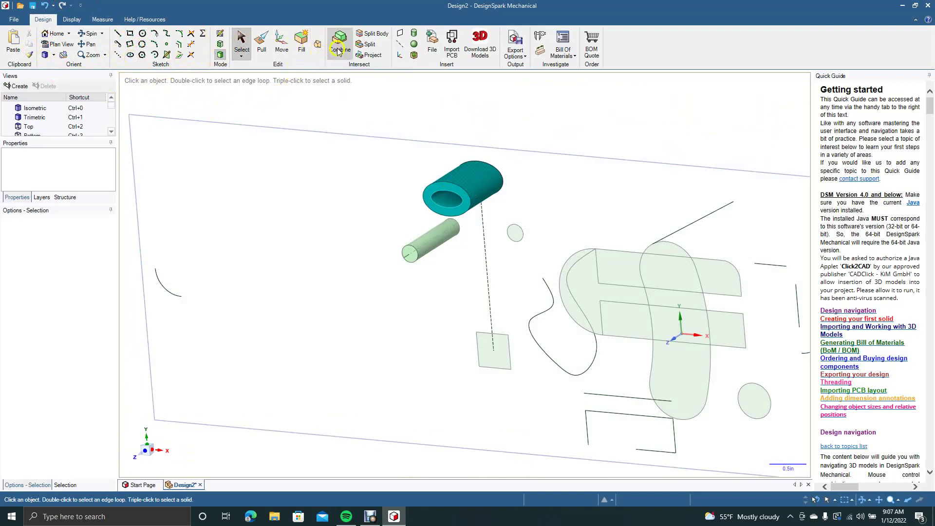
# - Select items on the model, then bring up the Display and Measure tools
pyautogui.click(362, 90)
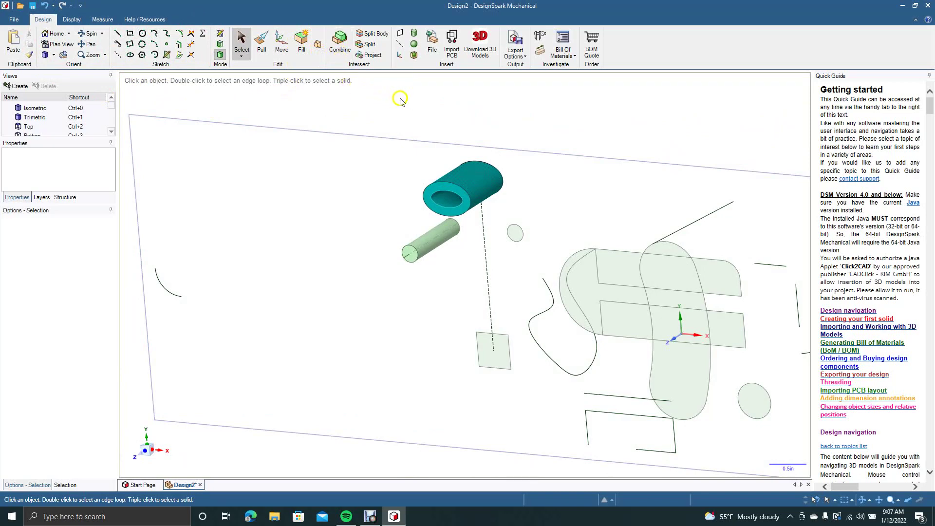
pyautogui.click(431, 103)
pyautogui.click(73, 20)
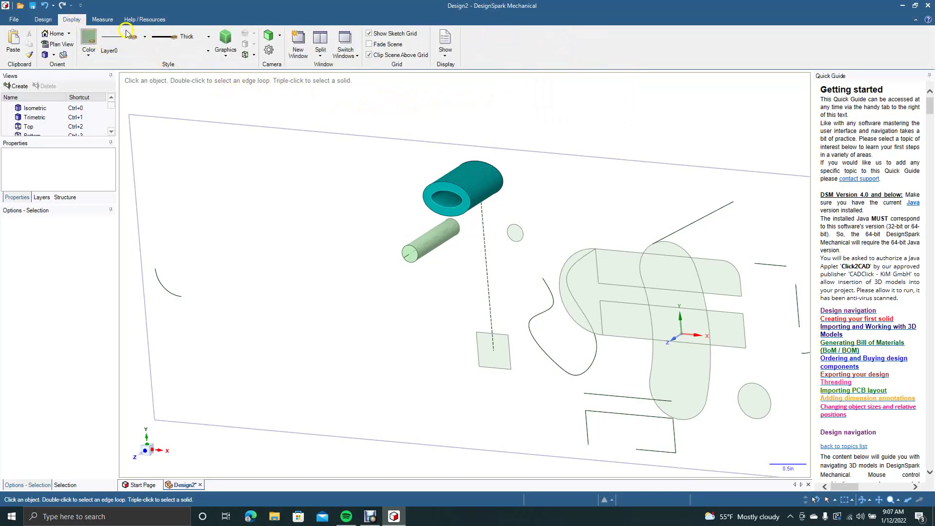
pyautogui.click(108, 20)
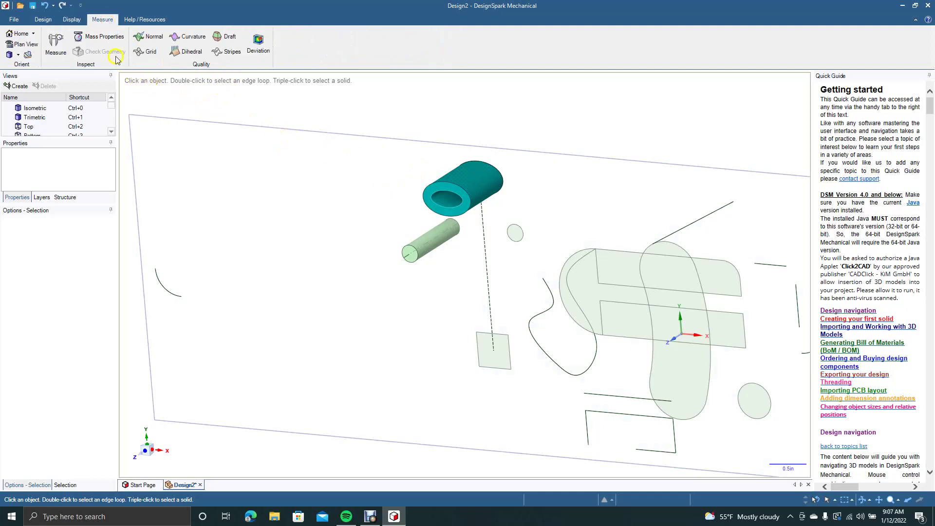
# - Show the teal ring's mass properties (0.1969 in³ volume, 3.3976 in² area), then dismiss them
pyautogui.click(100, 37)
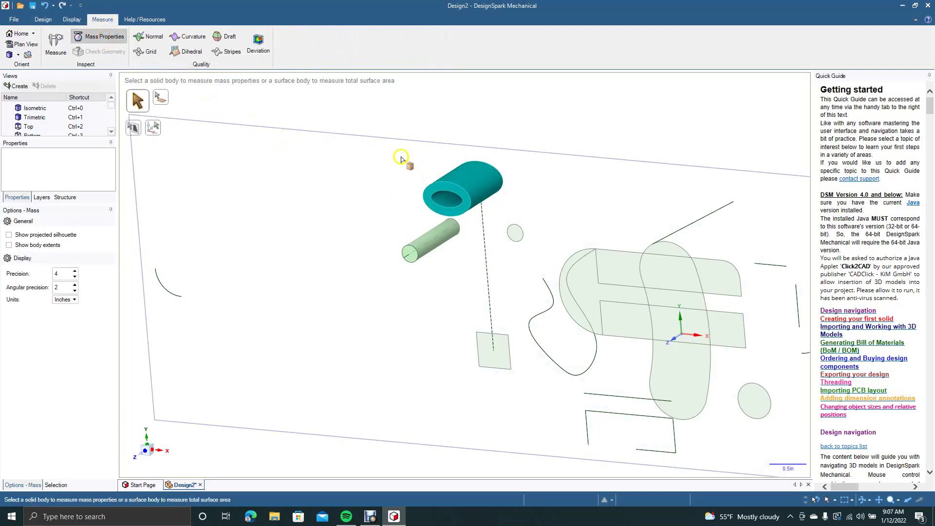
pyautogui.click(430, 194)
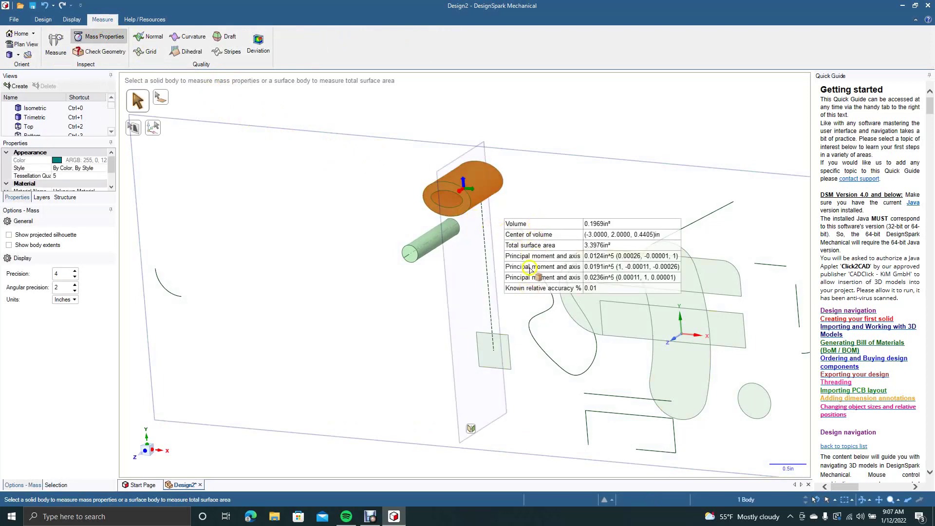
pyautogui.click(536, 221)
pyautogui.click(104, 36)
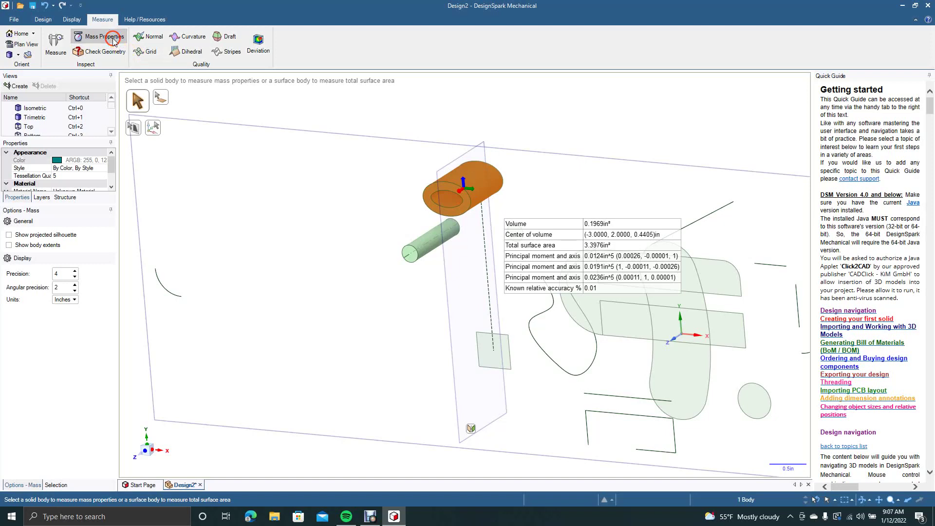
pyautogui.click(402, 123)
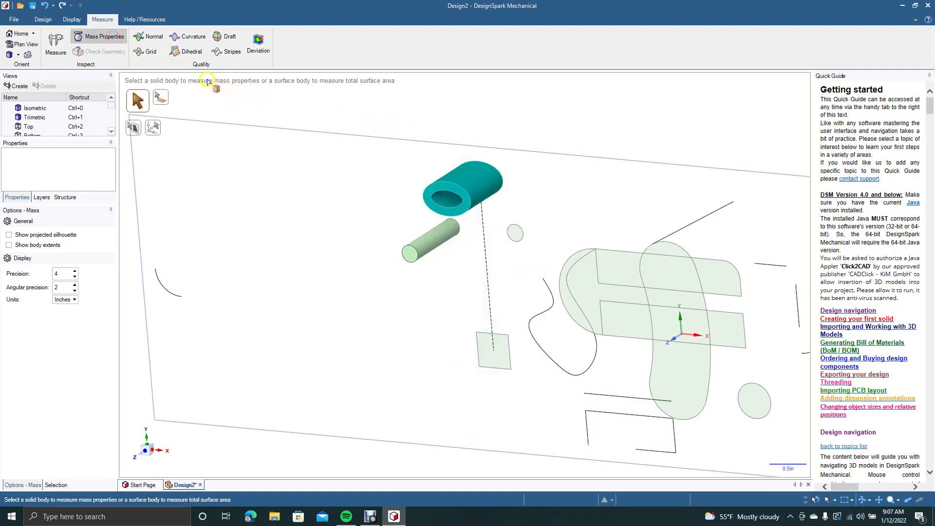
# - Check the draft angle of the cylinder's and the ring's end faces, clearing each result
pyautogui.click(226, 38)
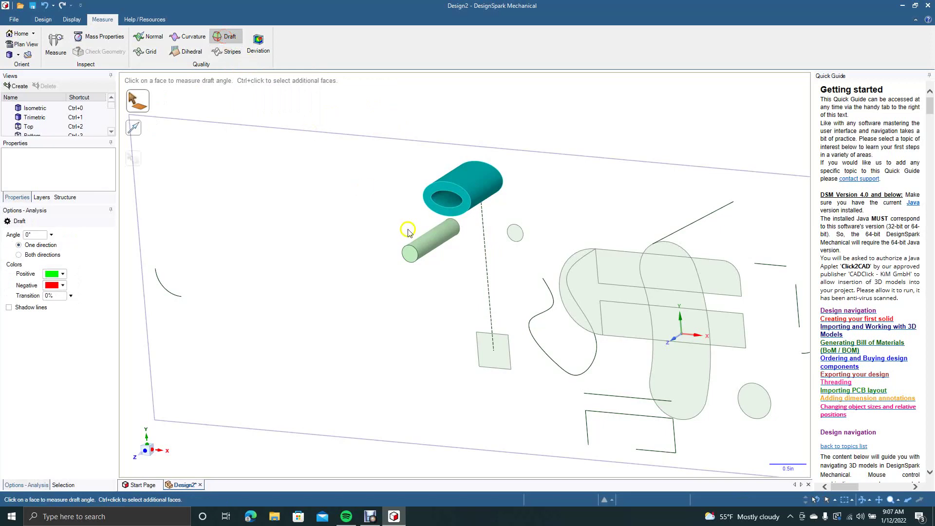
pyautogui.click(409, 253)
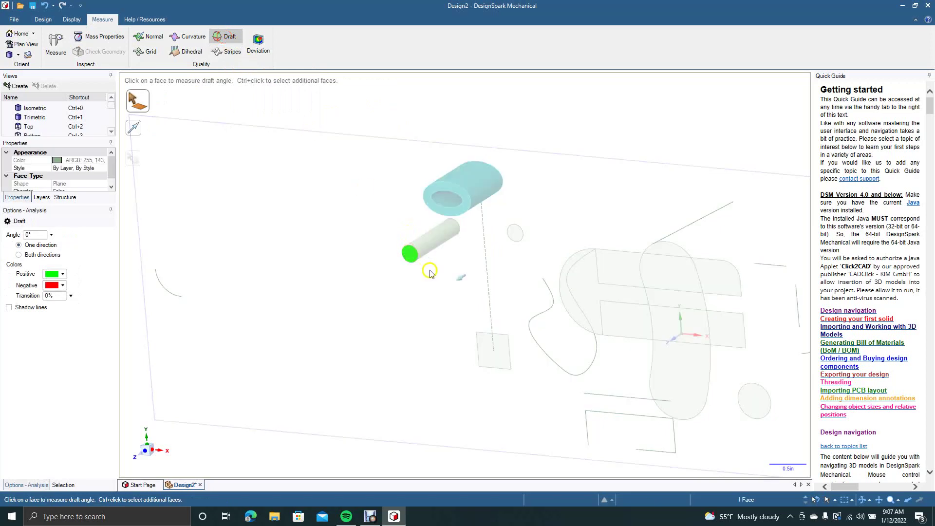
pyautogui.click(424, 305)
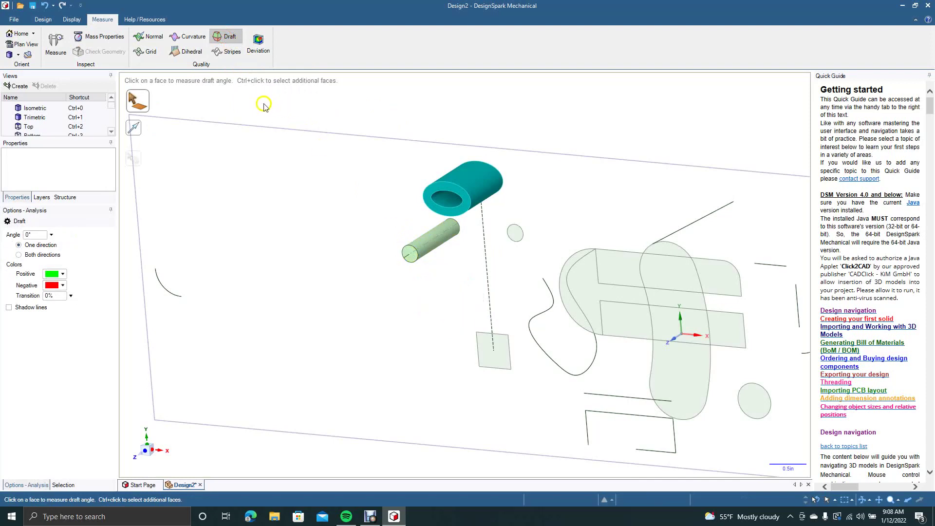
pyautogui.click(438, 188)
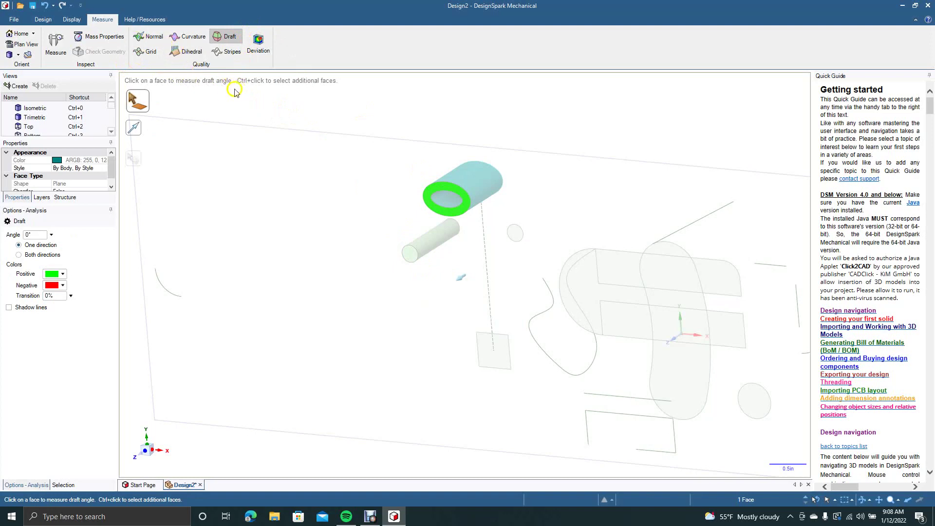
pyautogui.click(216, 90)
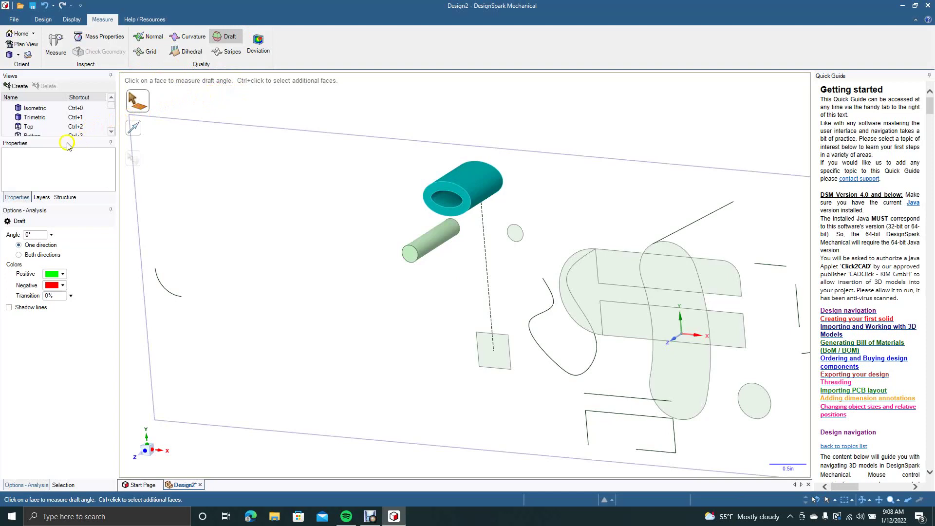
pyautogui.click(38, 104)
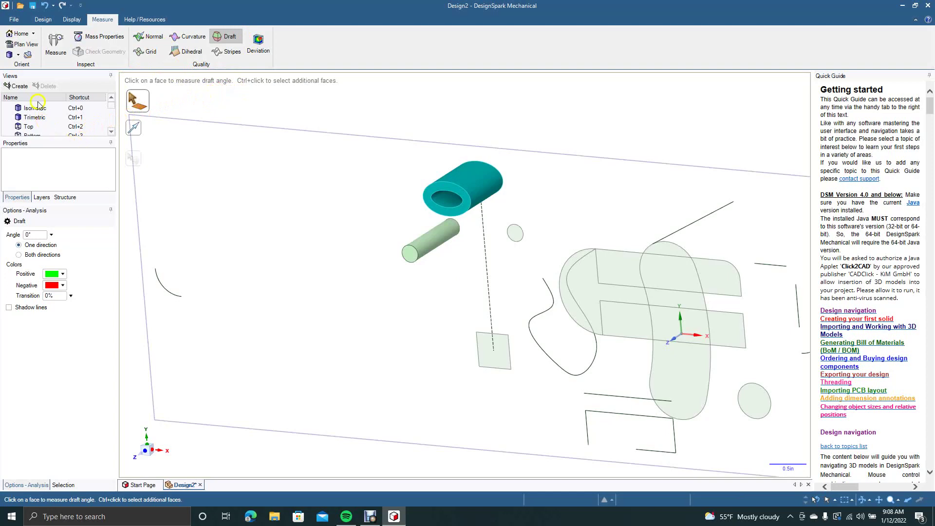
# - Review the Bill Of Materials choices without inserting one, then switch to Display settings
pyautogui.click(43, 19)
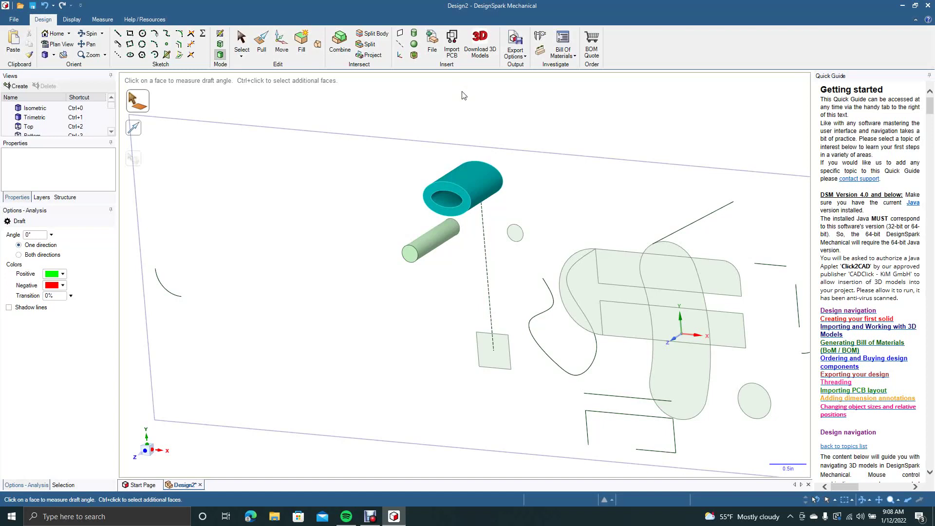
pyautogui.click(565, 55)
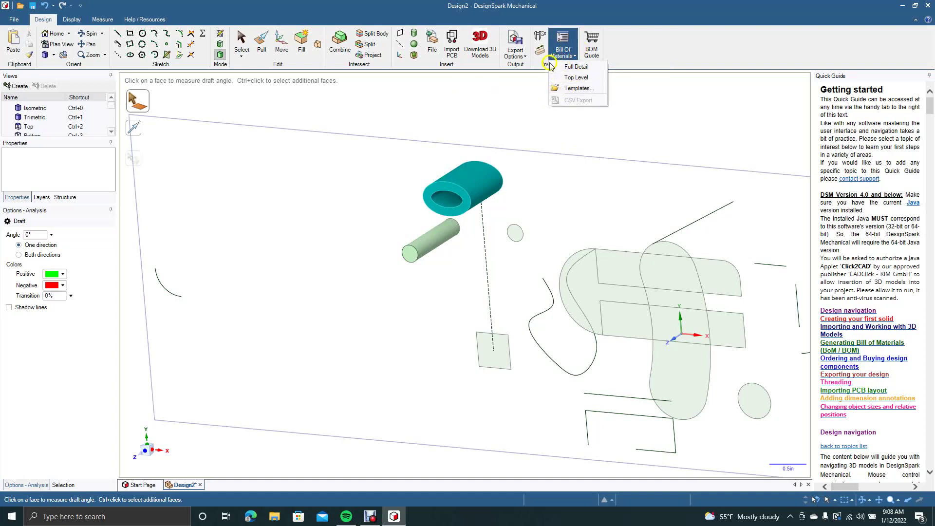
pyautogui.click(518, 91)
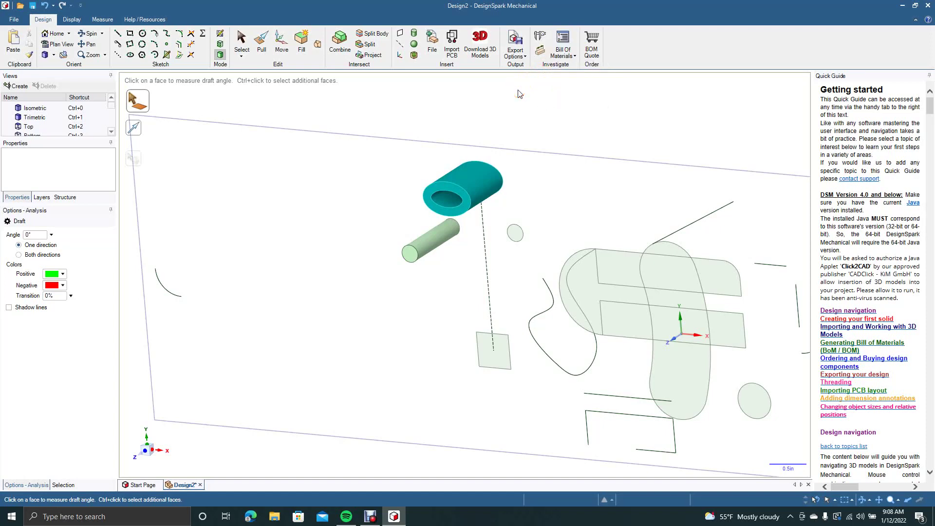
pyautogui.click(512, 92)
pyautogui.rightClick(79, 22)
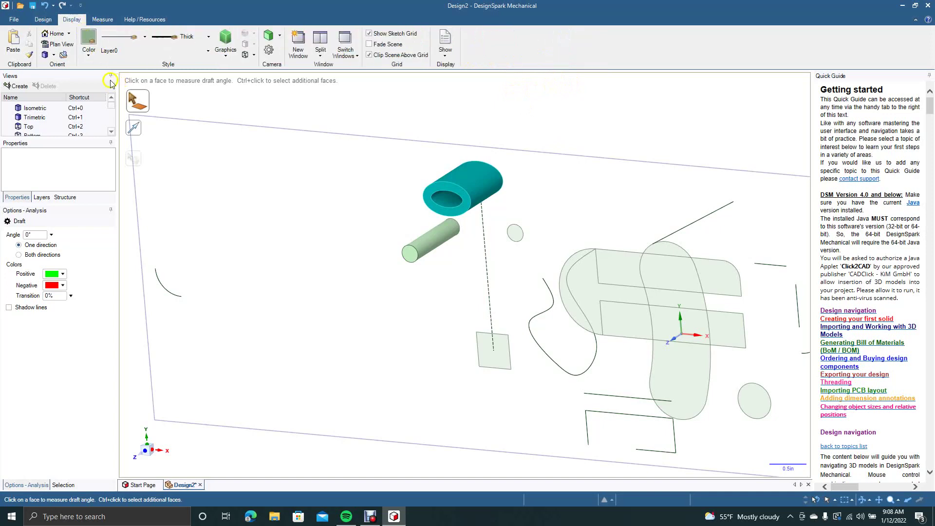
pyautogui.click(302, 96)
pyautogui.click(14, 20)
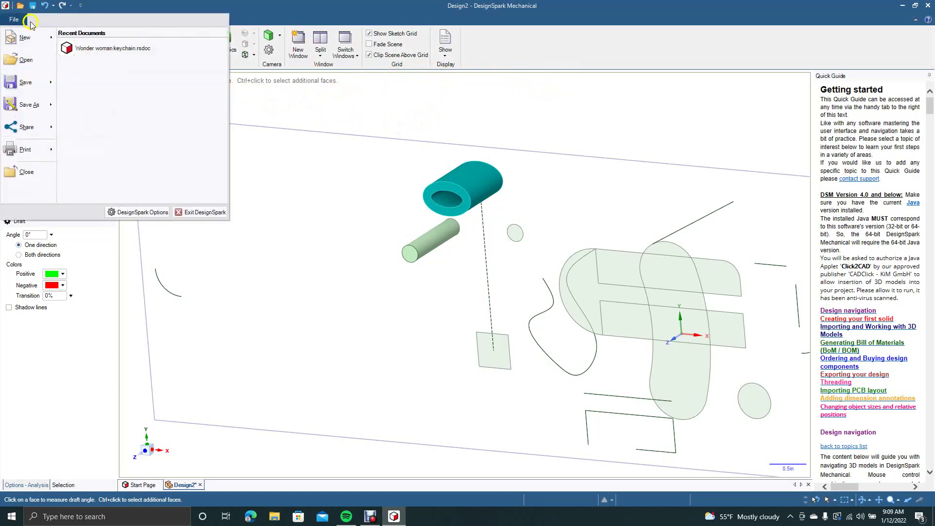
# - Open DesignSpark Options and browse the Appearance, Selection and Snap pages
pyautogui.click(151, 213)
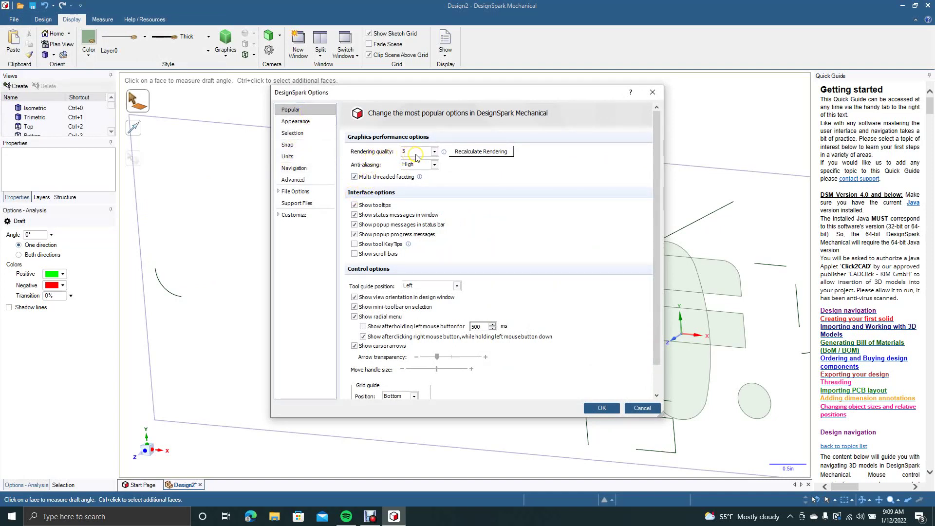
pyautogui.click(307, 126)
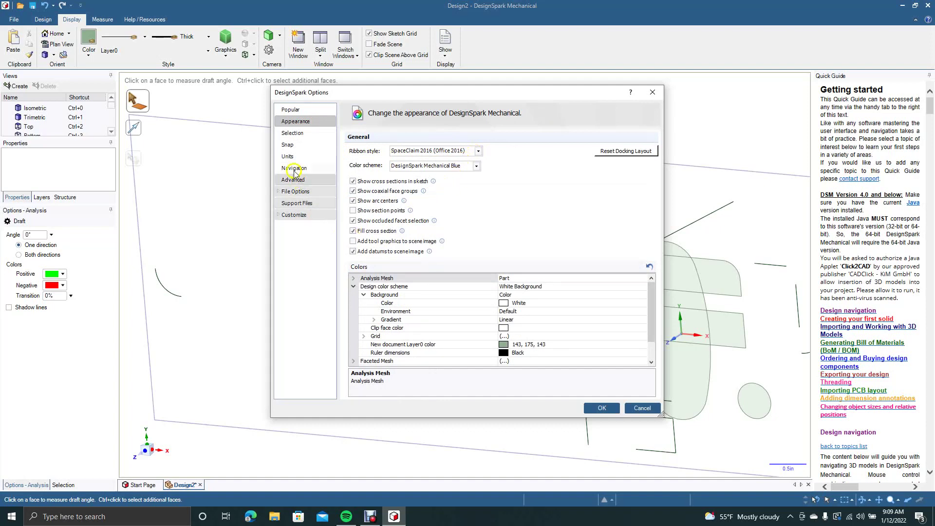
pyautogui.click(294, 134)
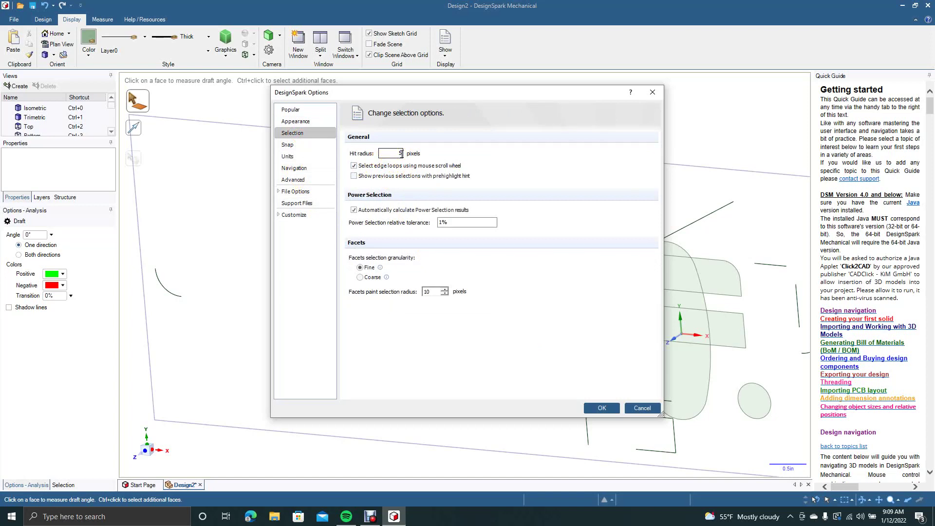
pyautogui.click(288, 145)
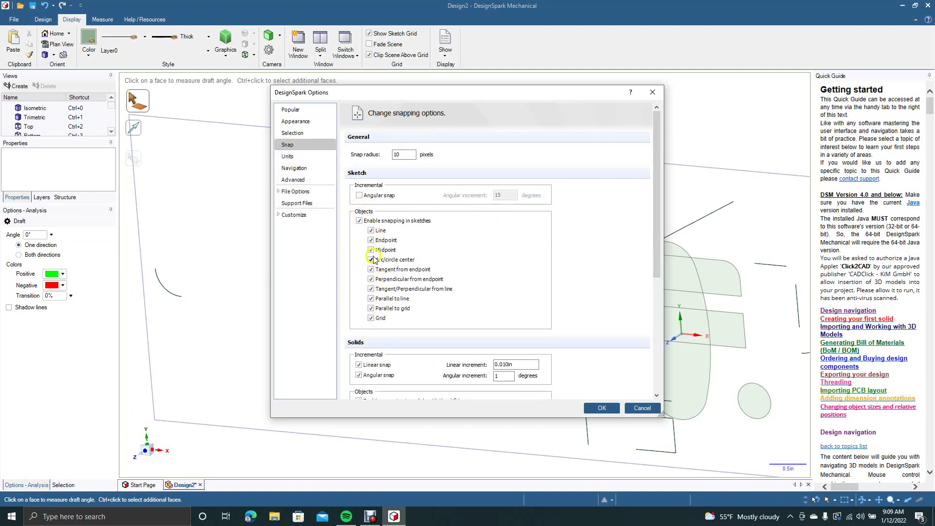
# - Review the Units page, keeping Imperial, then view the Advanced and General file options
pyautogui.click(288, 156)
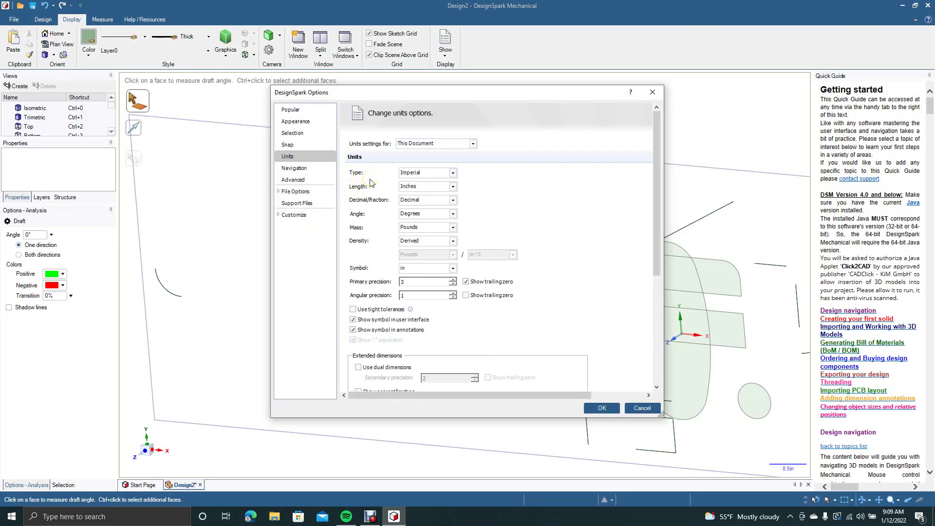
pyautogui.click(418, 172)
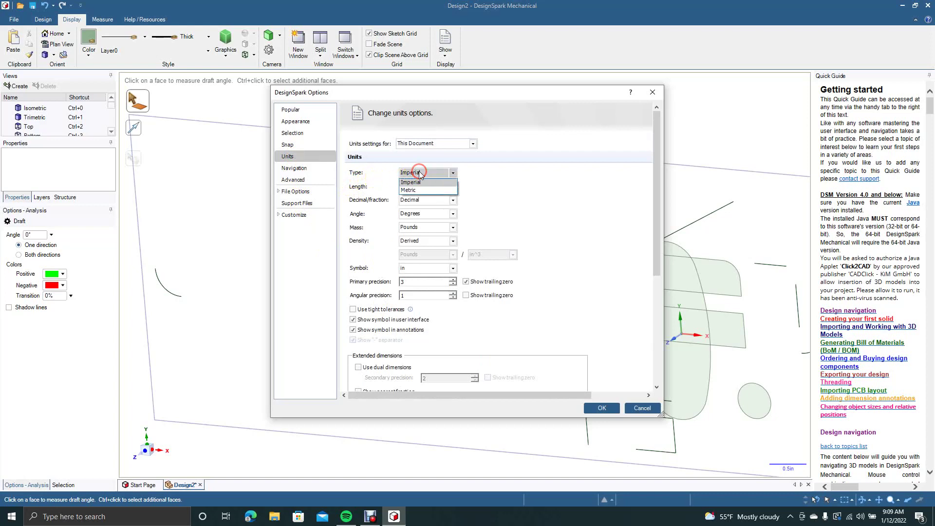
pyautogui.click(498, 178)
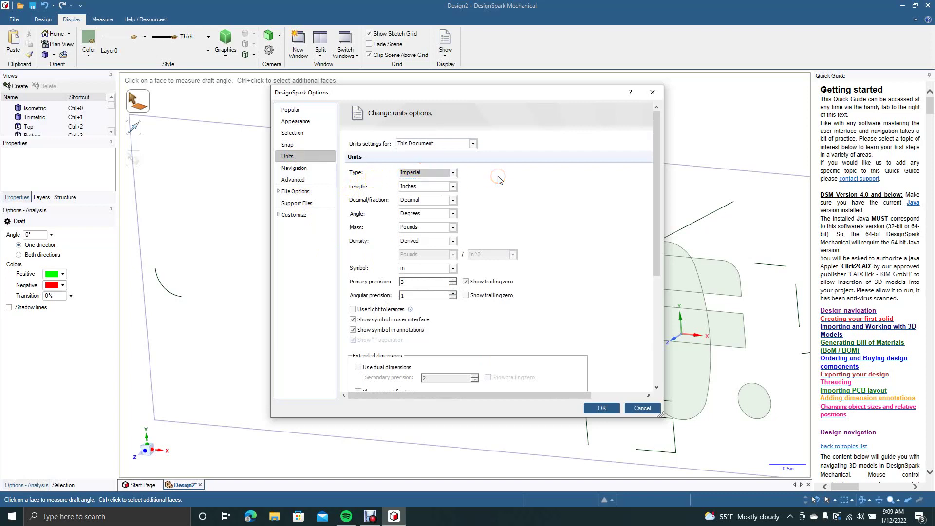
pyautogui.click(302, 180)
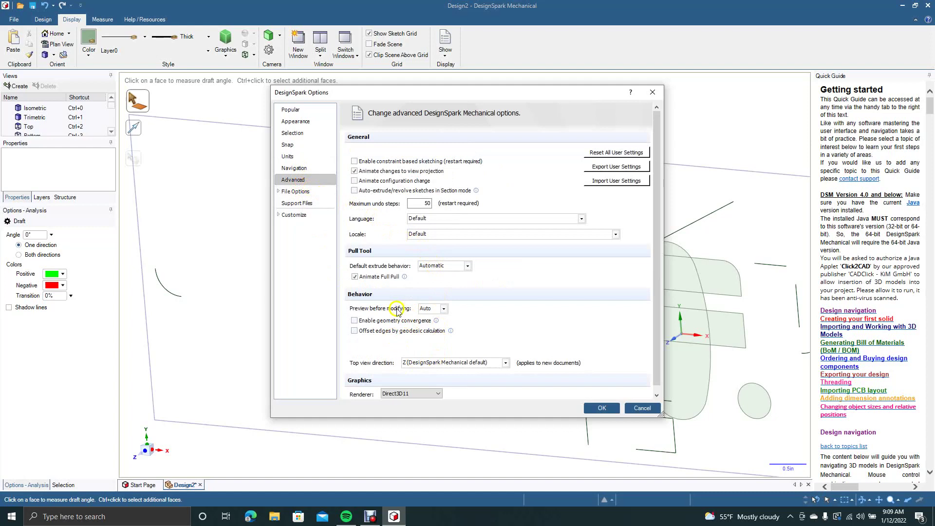
pyautogui.click(302, 193)
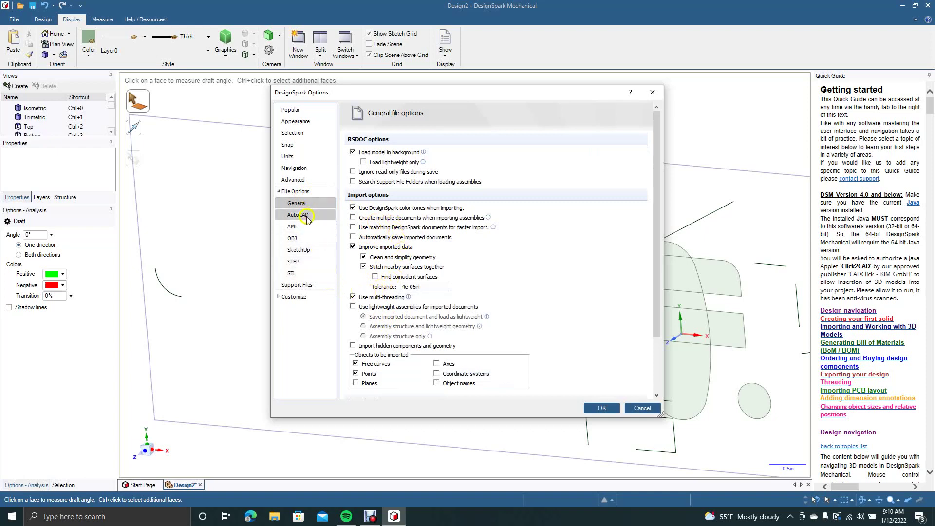
# - Show the STL file options page and review its settings
pyautogui.click(294, 272)
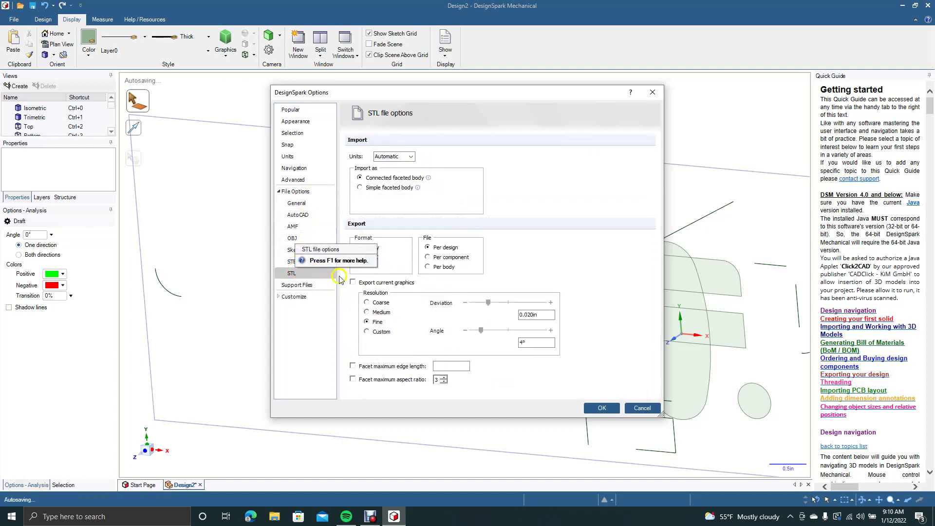
pyautogui.click(305, 276)
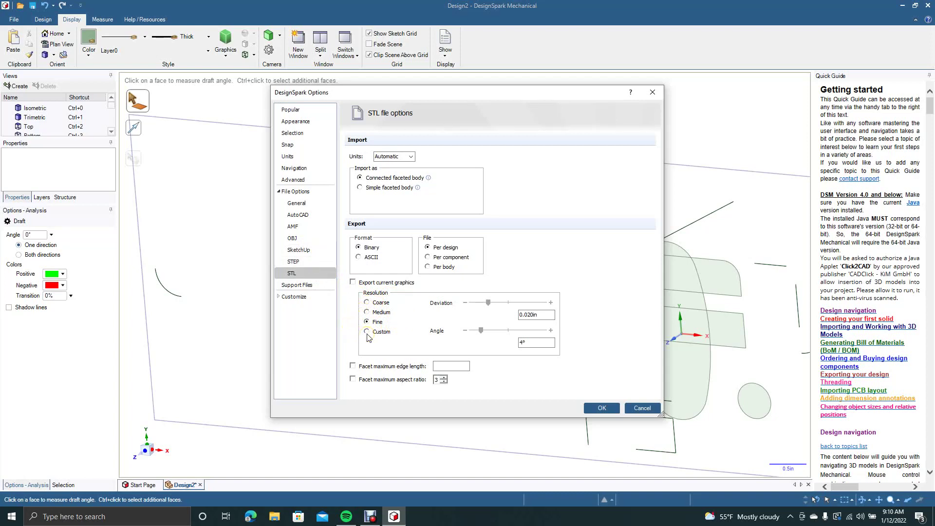
pyautogui.click(436, 307)
pyautogui.click(433, 336)
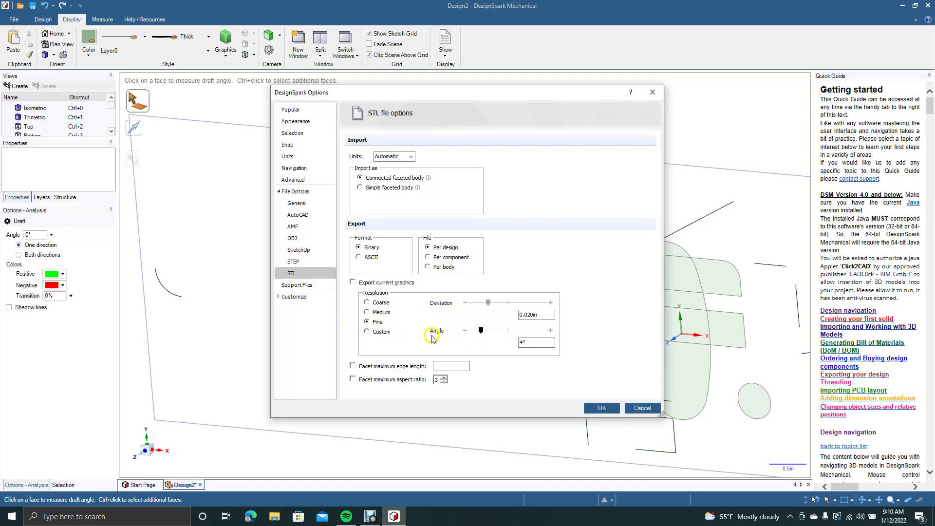
# - Try Coarse and Medium STL export resolution, restore Fine, then view the Support Files backup settings
pyautogui.click(367, 303)
pyautogui.click(381, 315)
pyautogui.click(377, 323)
pyautogui.click(383, 331)
pyautogui.click(302, 290)
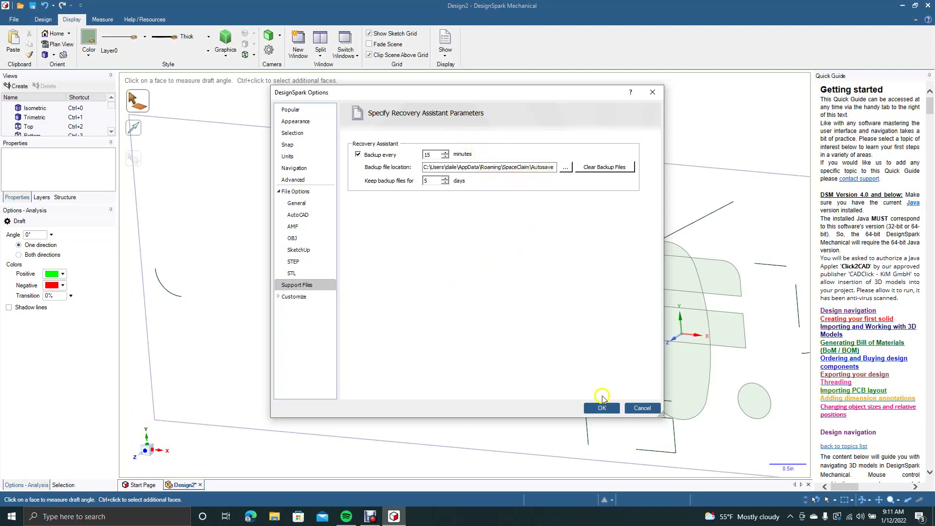
# - Accept the settings and close the Options dialog with OK
pyautogui.click(642, 407)
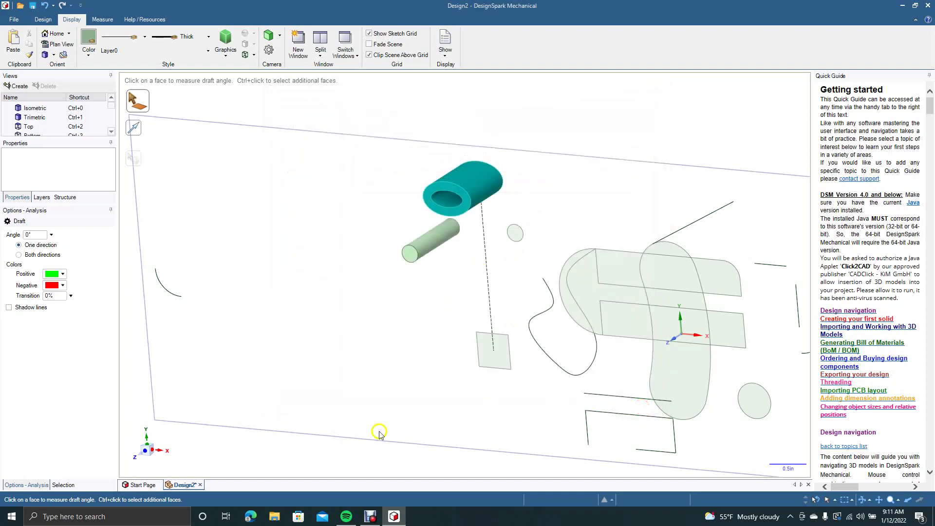